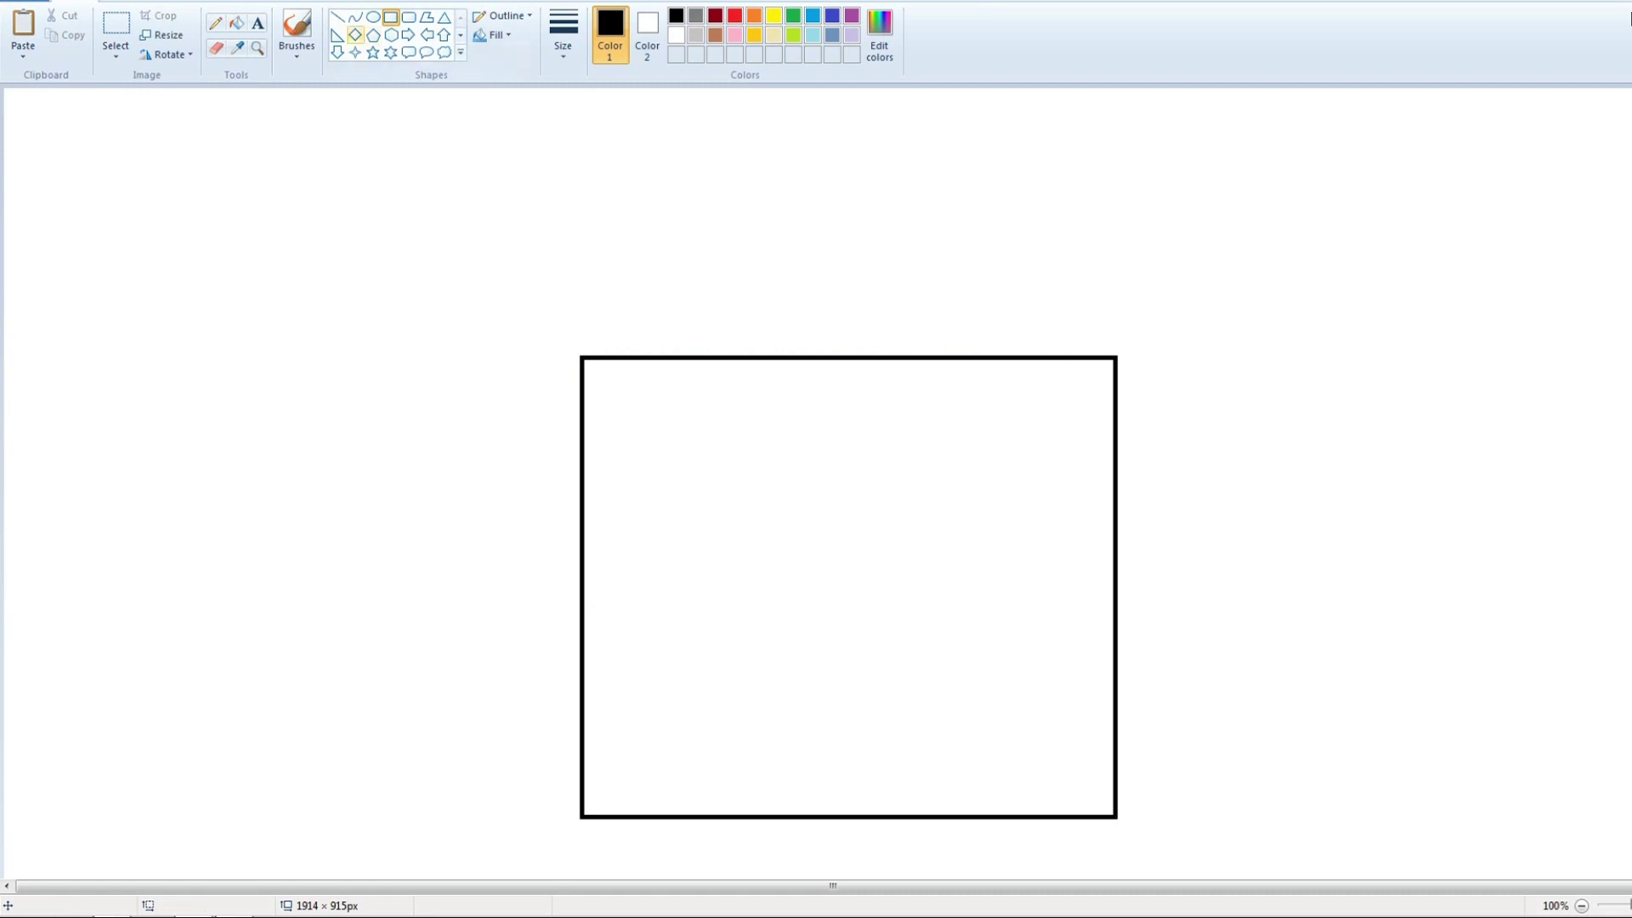
Draw a black triangular roof on the house square, matching its width, and stretch the peak upward.
click(444, 17)
drag(612, 352, 1116, 183)
drag(851, 182, 848, 134)
click(403, 245)
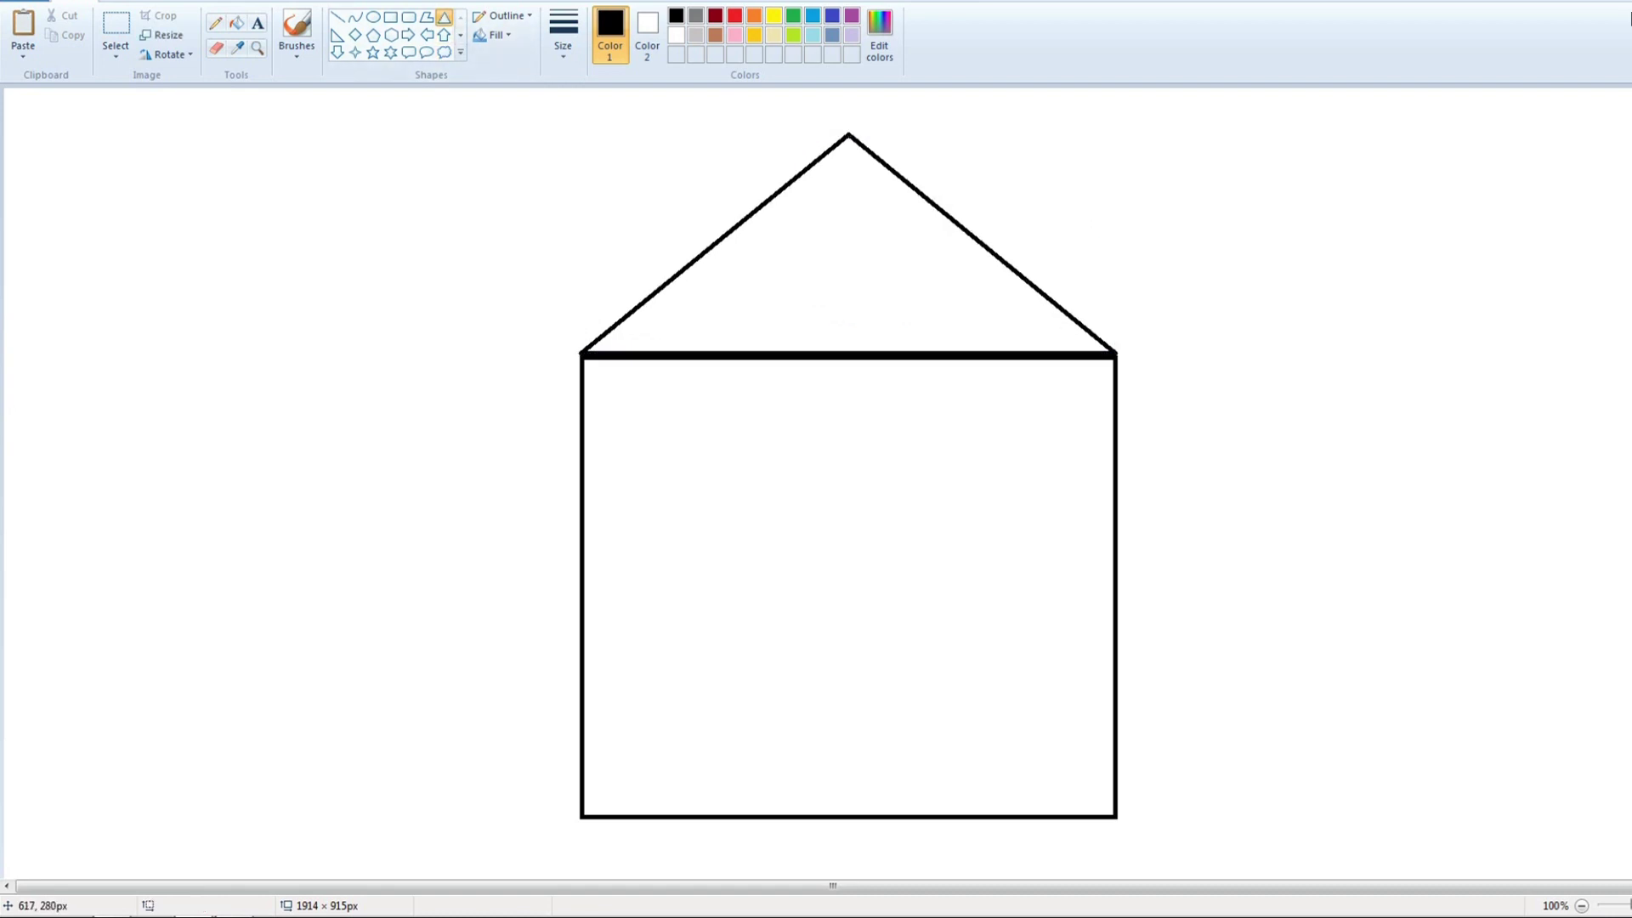
Draw a larger triangle around the roof and stretch it so the eaves overhang both house walls evenly.
drag(551, 337, 1141, 106)
drag(846, 337, 847, 381)
drag(551, 243, 527, 243)
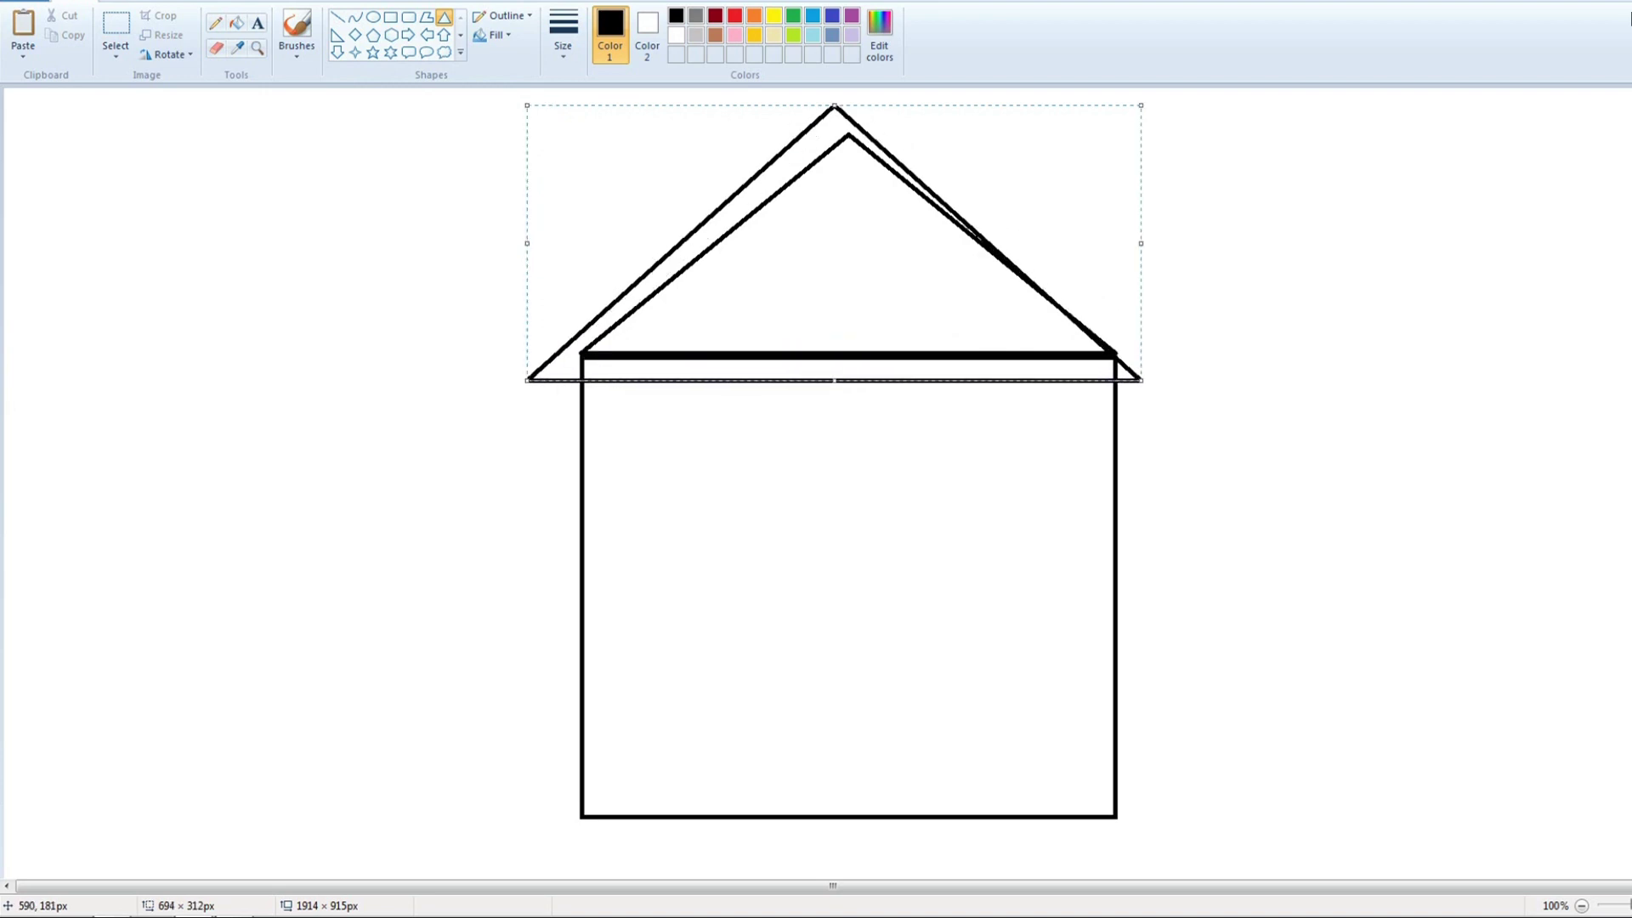
drag(1140, 243, 1167, 243)
click(1493, 264)
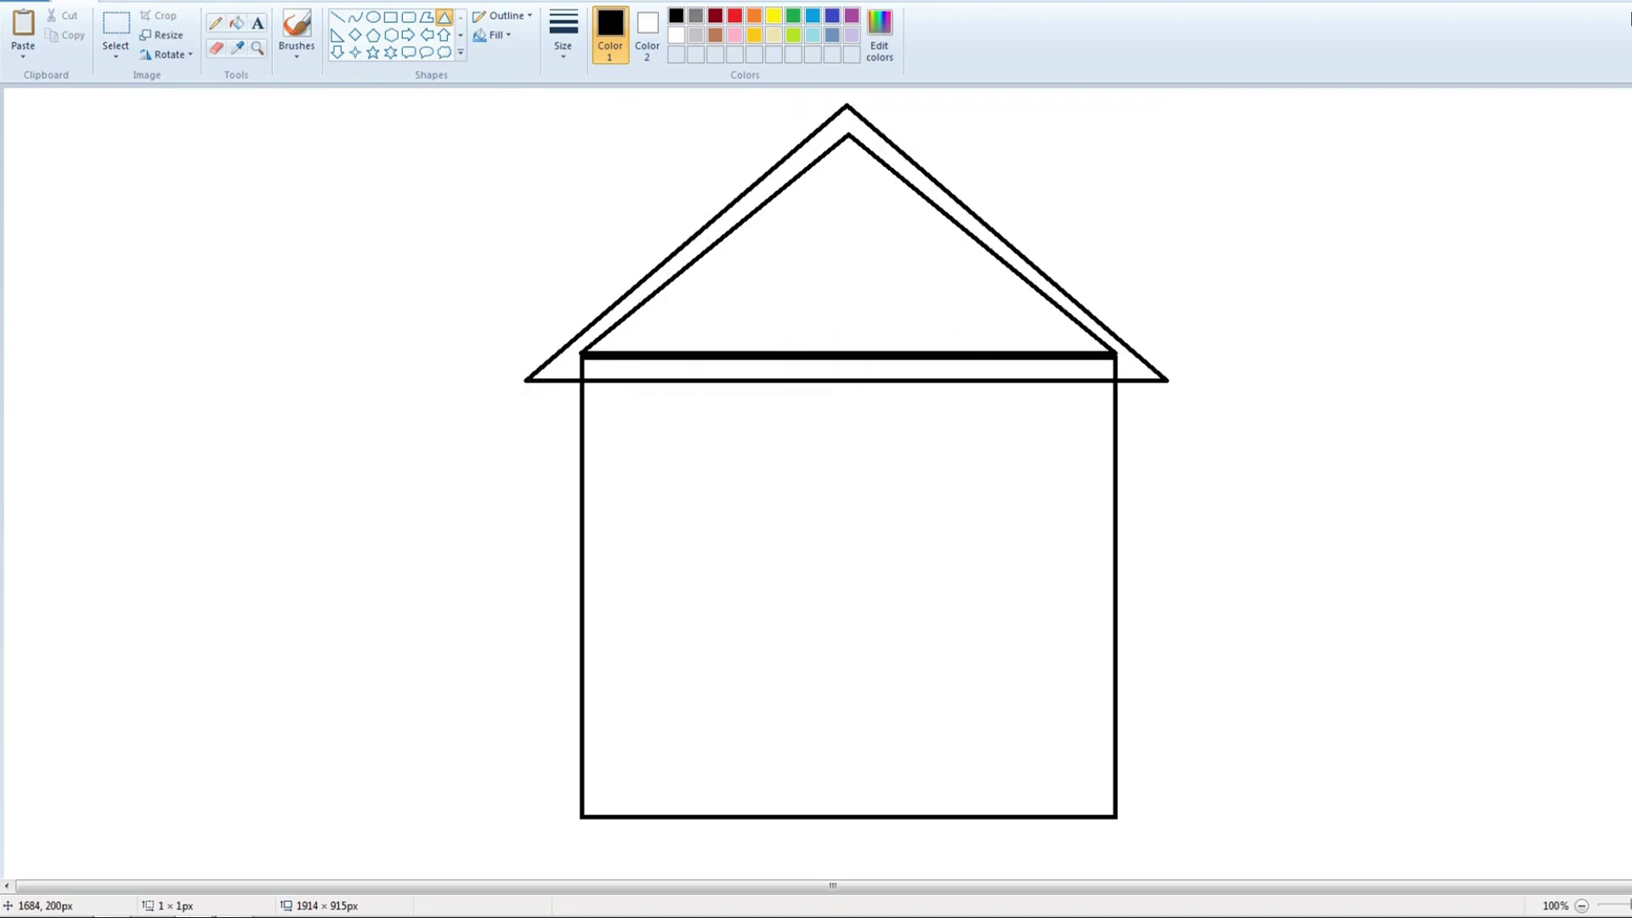
Draw a chimney on the roof's left slope with two vertical lines and a rectangular cap of about 165 × 41 px.
click(337, 16)
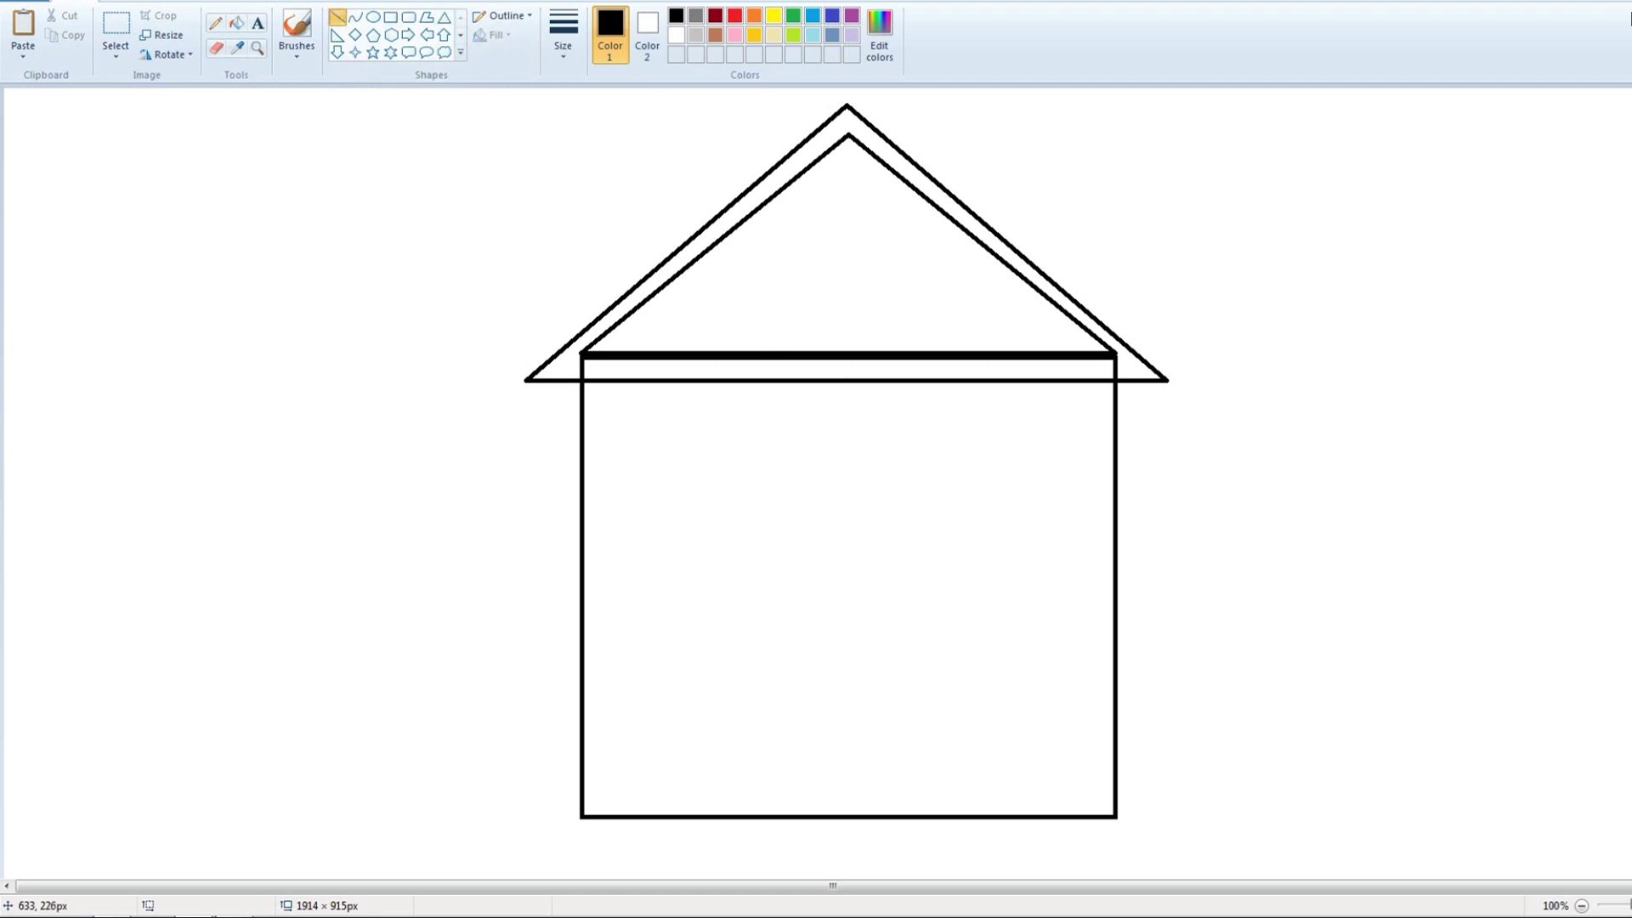
mouse_move(576, 336)
mouse_down()
mouse_move(578, 139)
mouse_move(578, 204)
mouse_move(654, 227)
mouse_up()
click(390, 16)
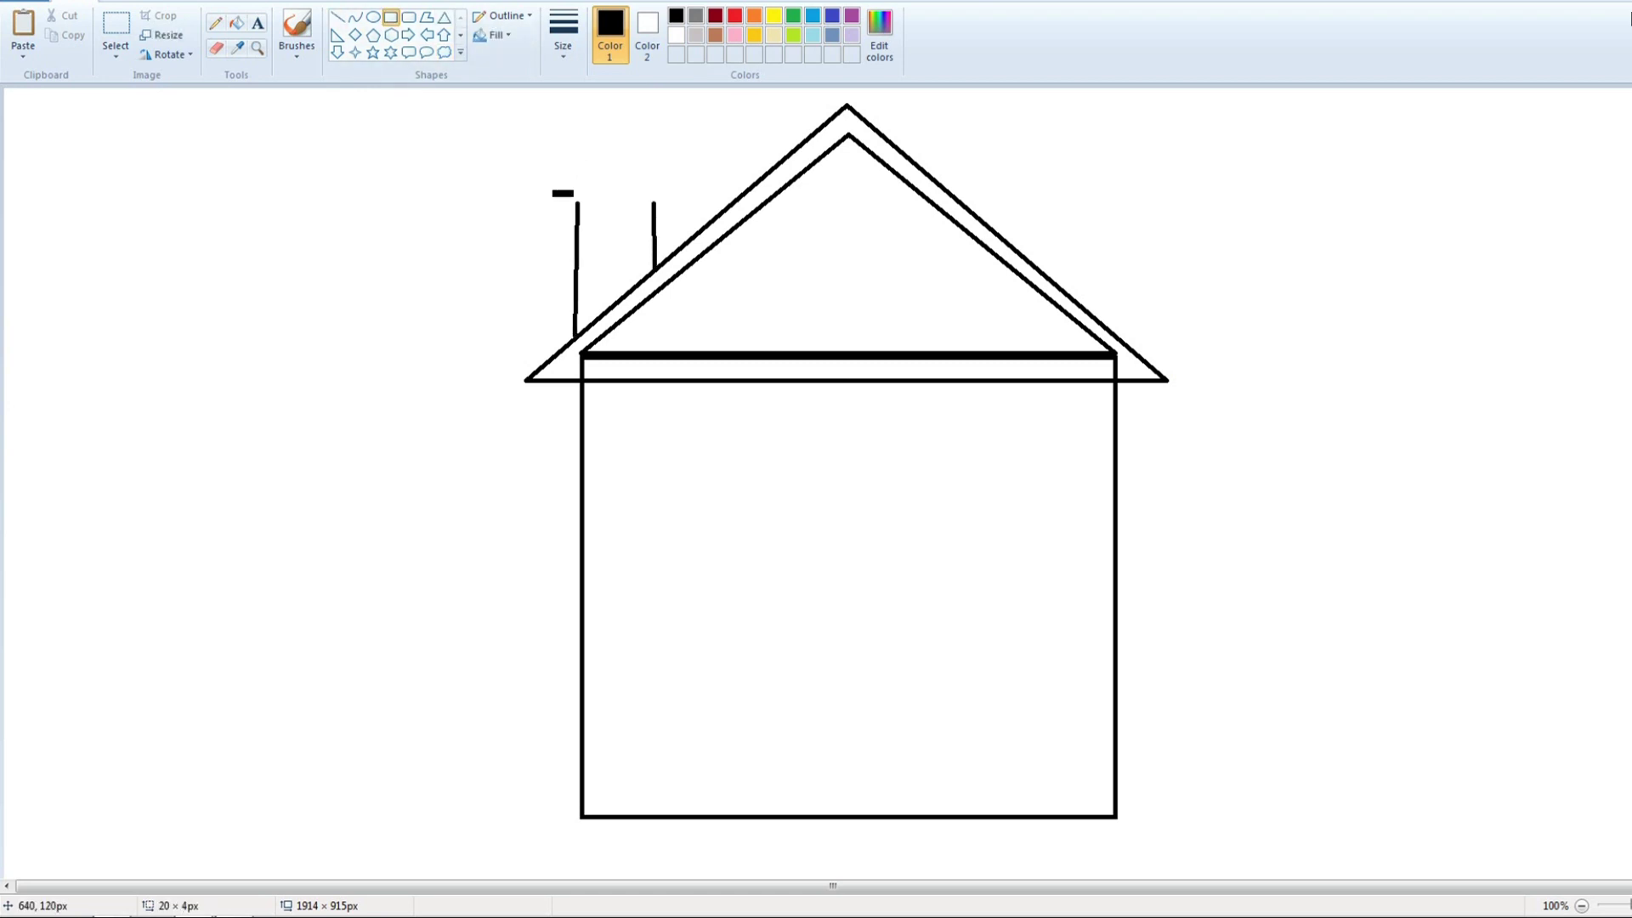
mouse_move(574, 194)
mouse_down()
mouse_move(692, 198)
mouse_move(683, 135)
mouse_move(544, 181)
mouse_up()
drag(681, 161, 689, 165)
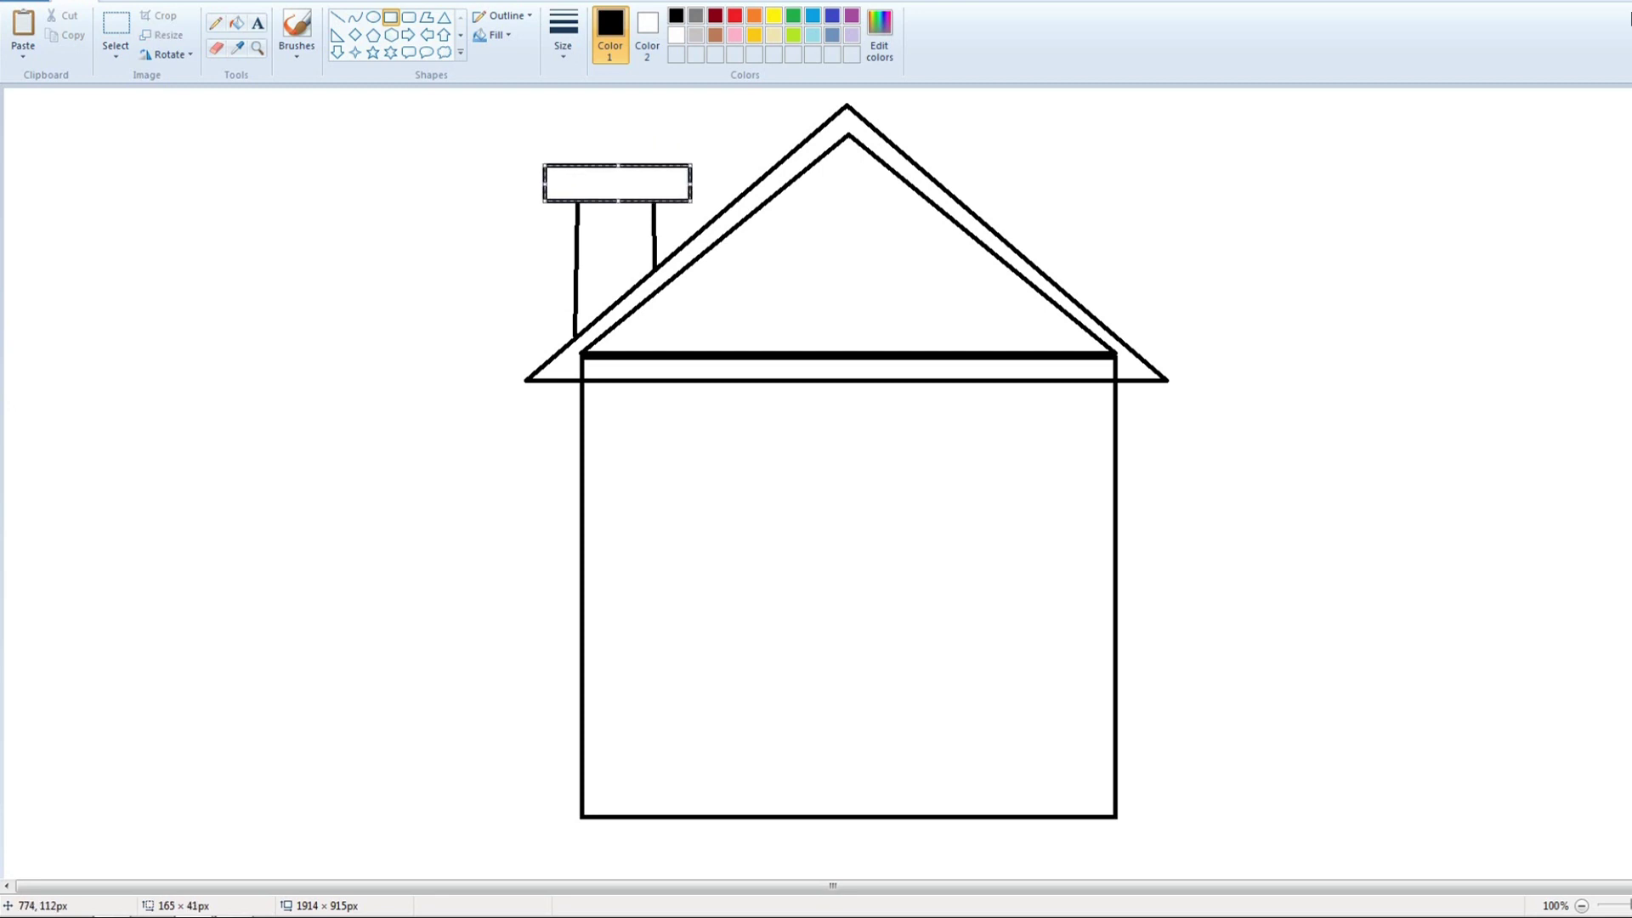
click(497, 269)
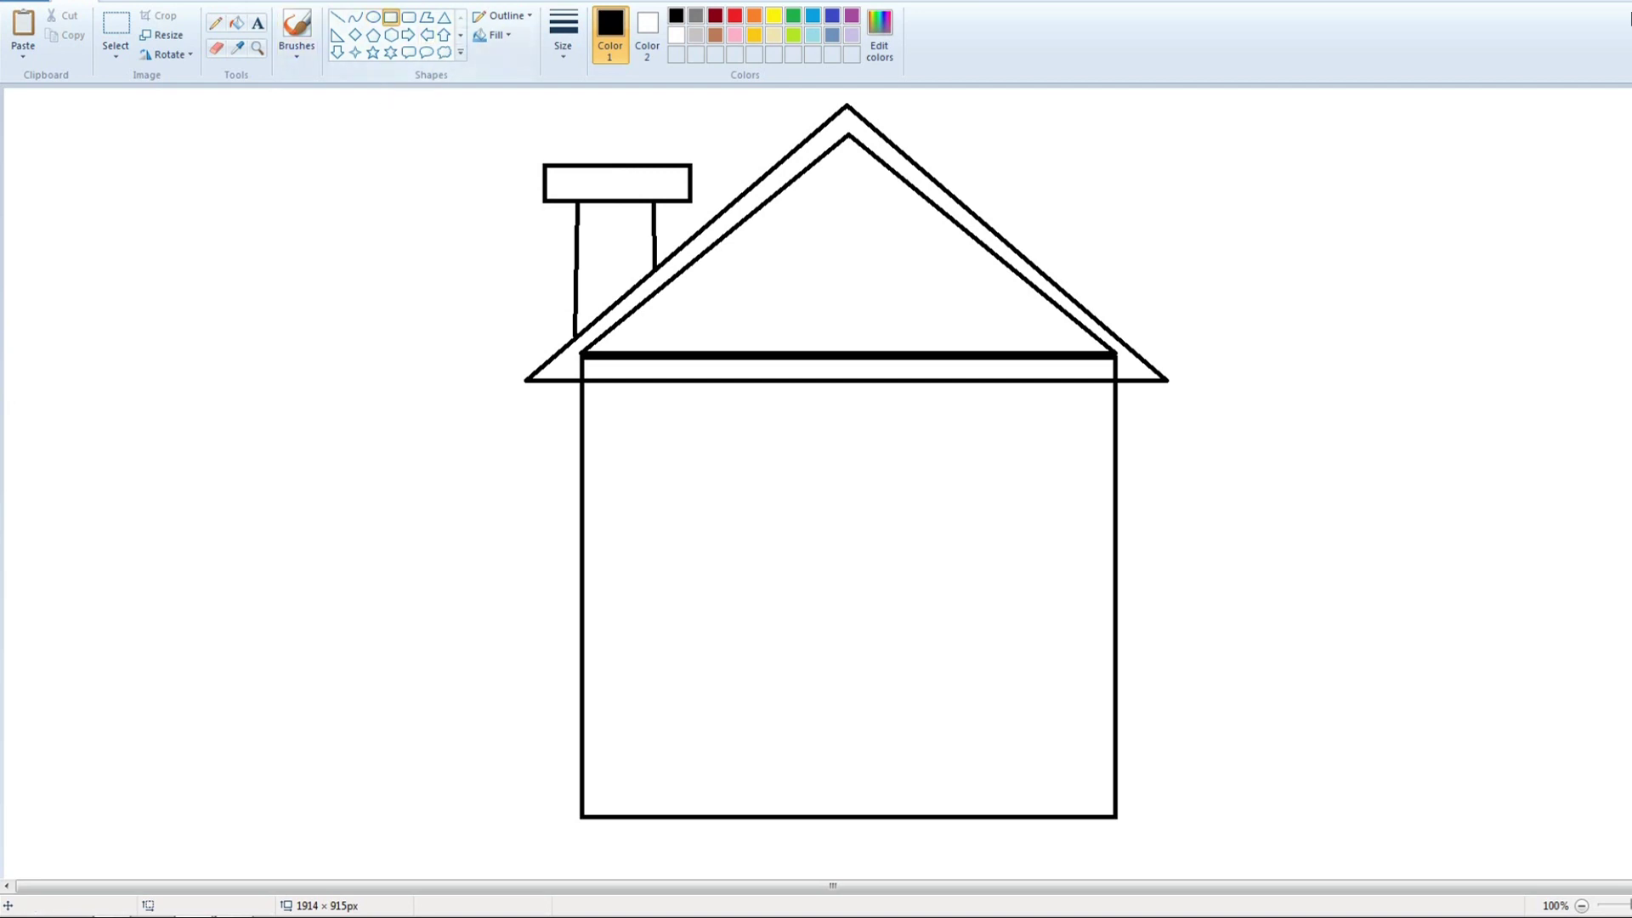
Draw a flat rectangular doorstep at the middle of the house base and a tall rectangular door standing on it.
mouse_move(738, 788)
mouse_down()
mouse_move(783, 815)
mouse_move(932, 815)
mouse_move(899, 804)
mouse_up()
click(421, 549)
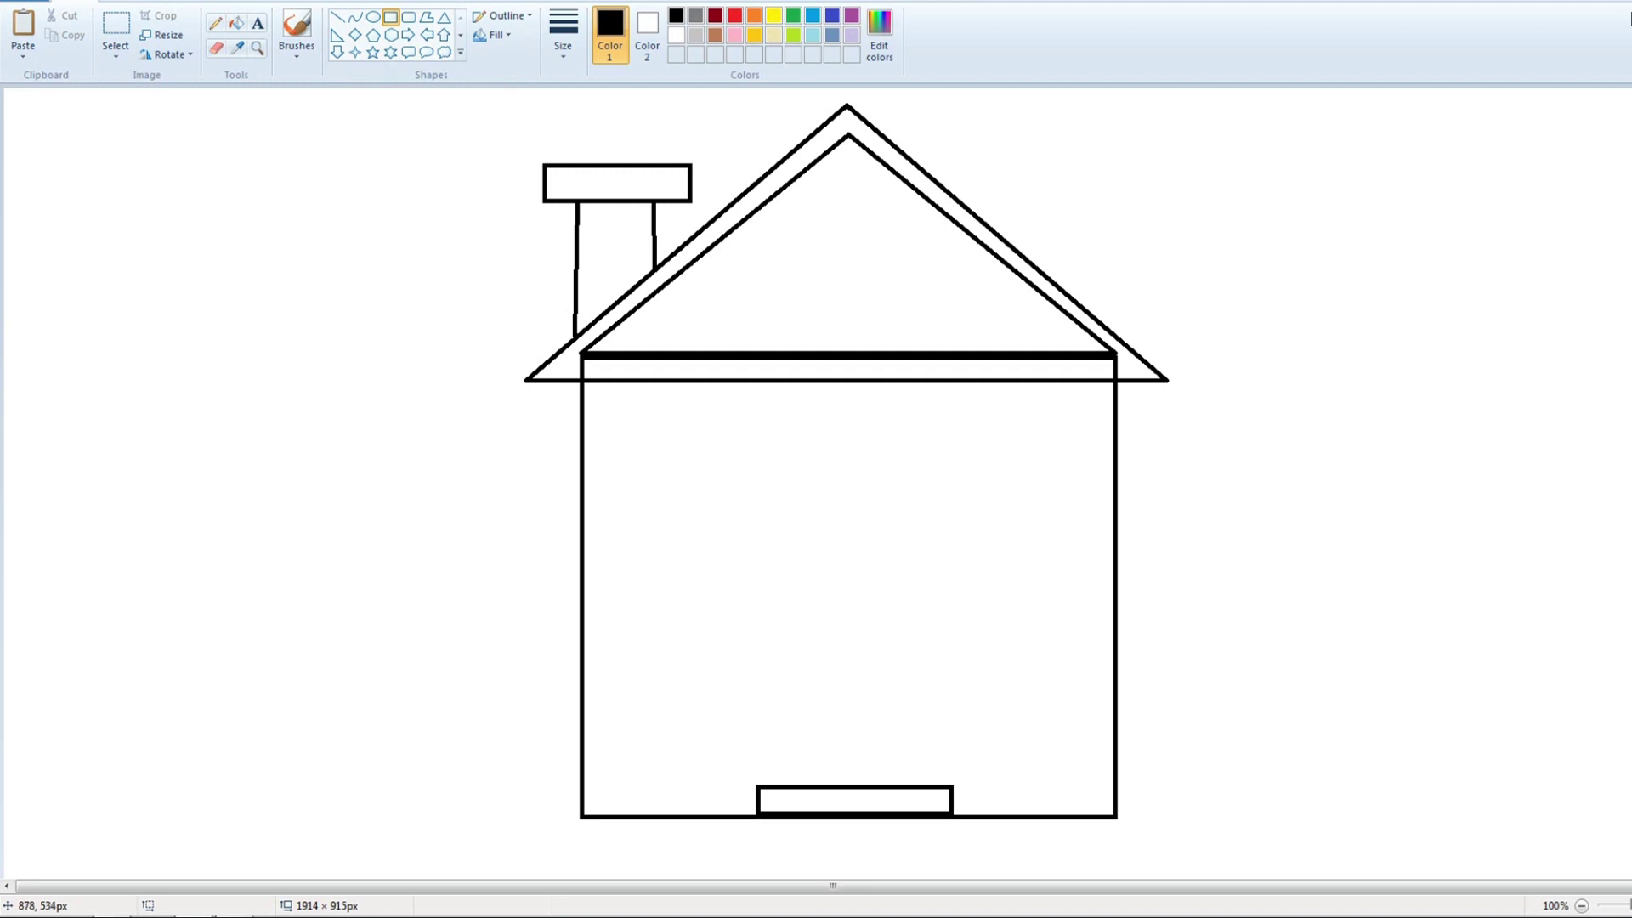
drag(782, 561, 927, 787)
drag(855, 561, 856, 547)
click(426, 517)
Draw two square window frames of about 175 × 175 px, one on each side above the door.
drag(601, 413, 759, 569)
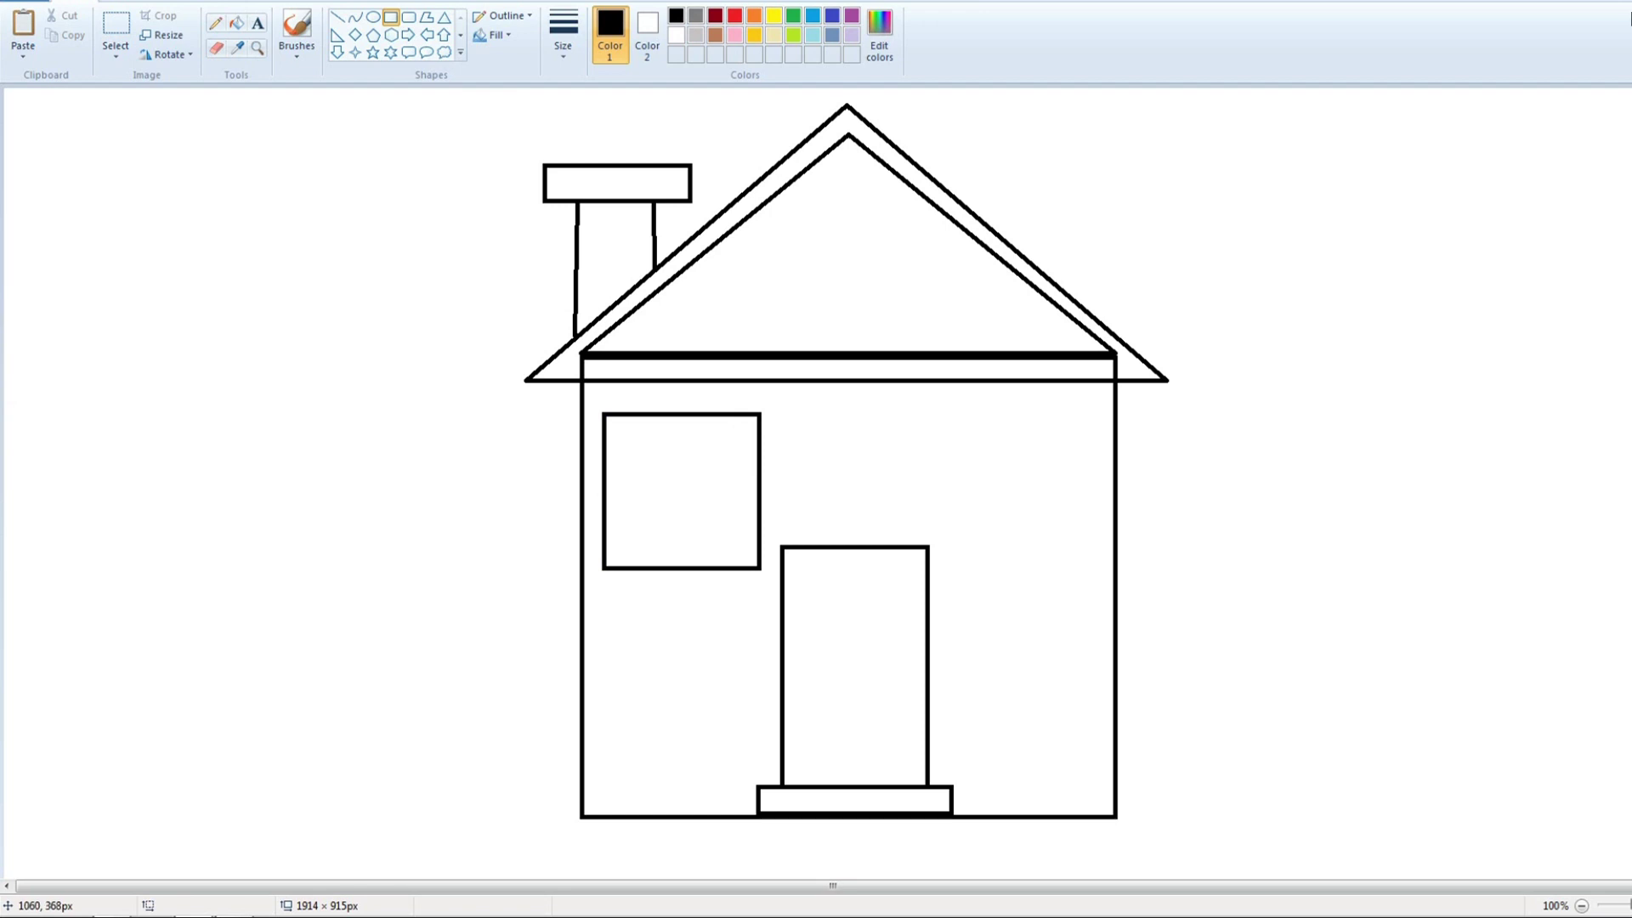
drag(941, 415, 1096, 570)
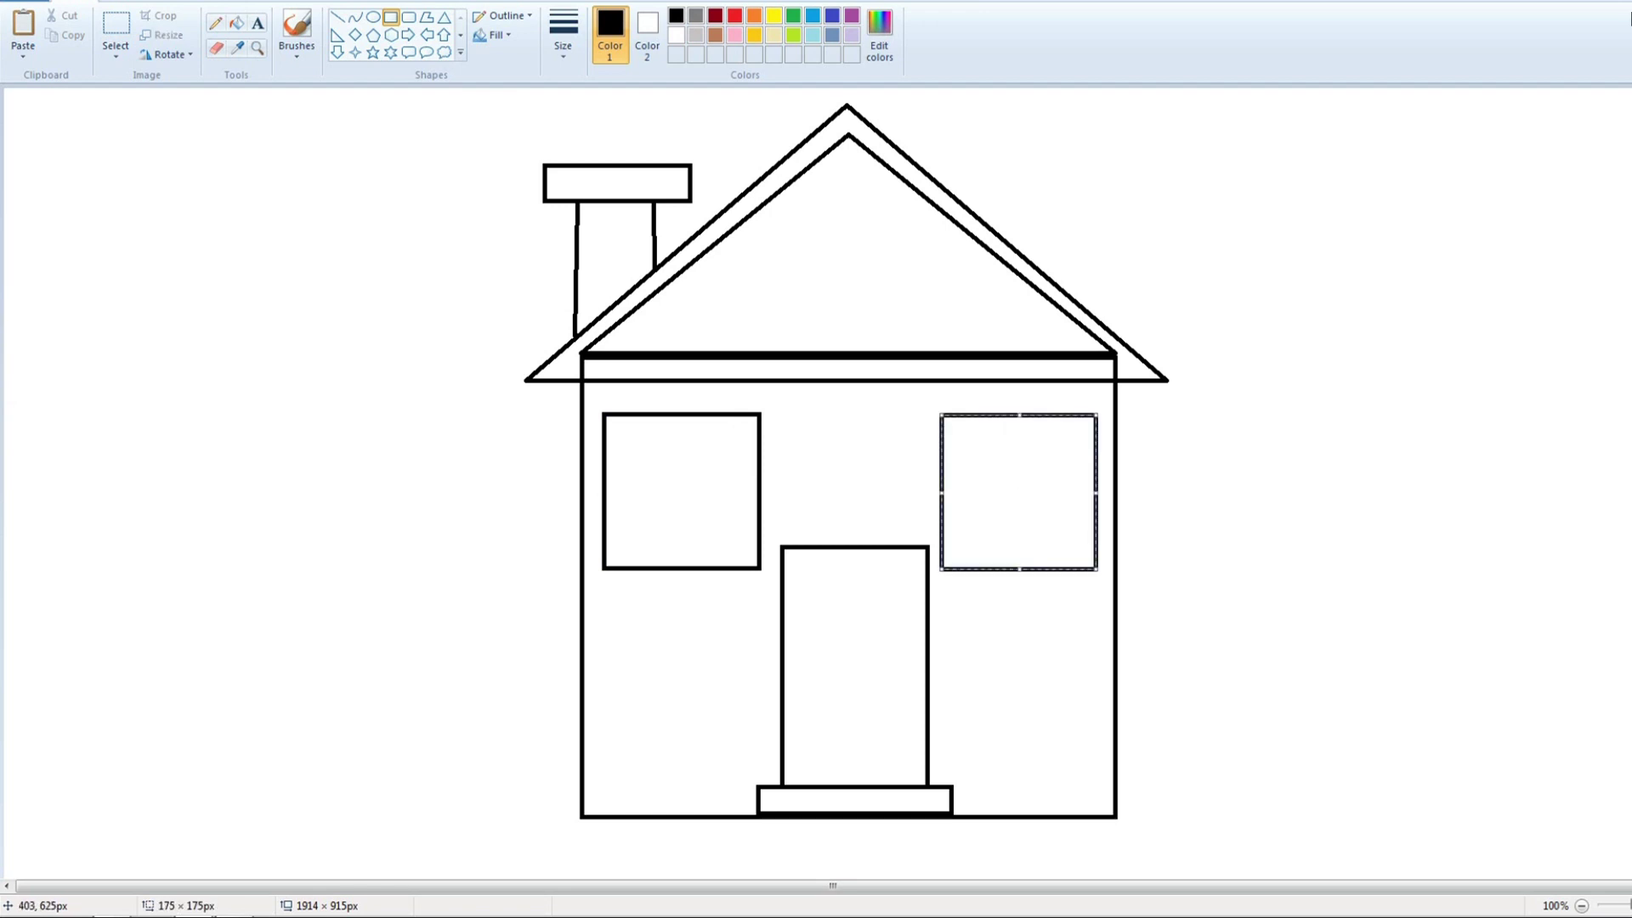
click(362, 643)
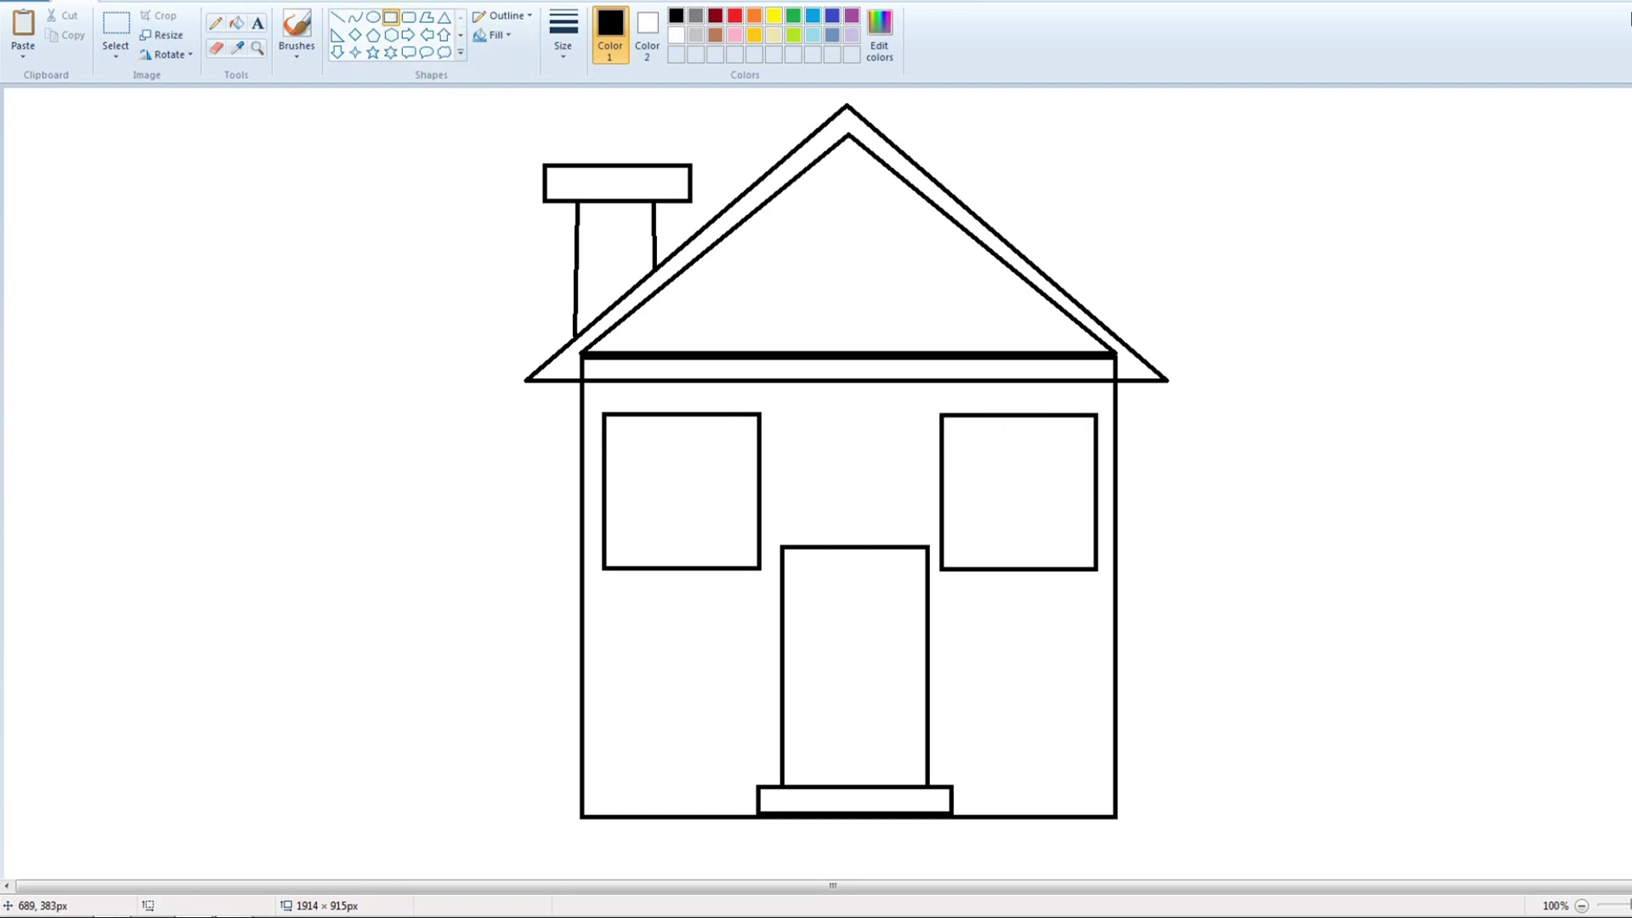
Draw an inner square of about 150 × 148 px in the left window frame and about 149 × 144 px in the right one.
drag(613, 427, 746, 557)
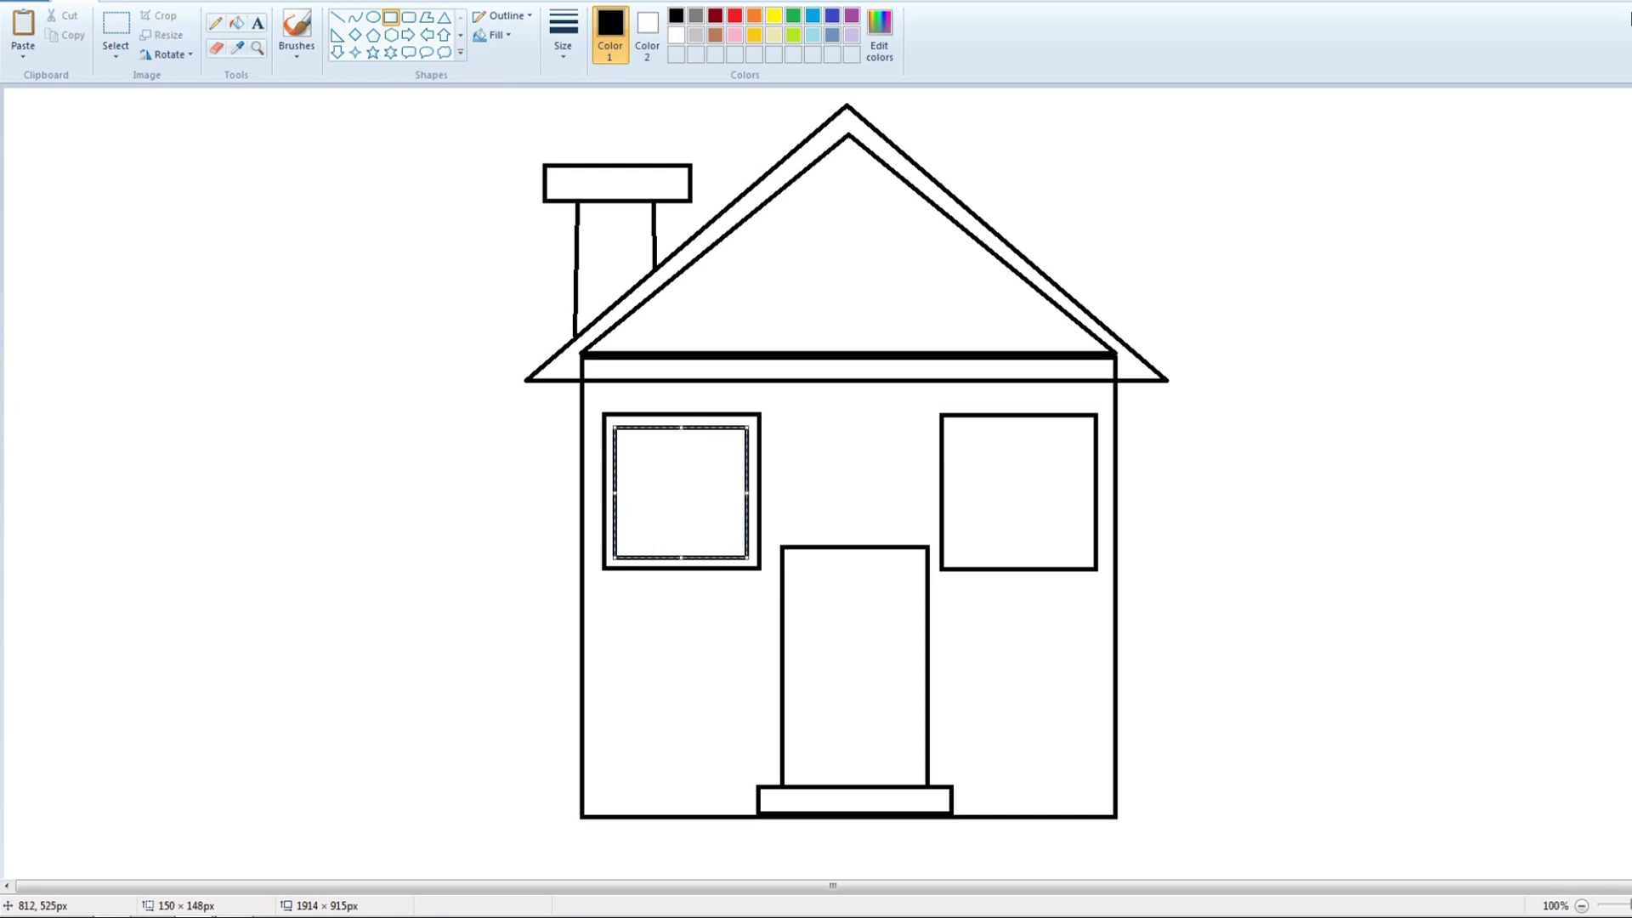
click(877, 609)
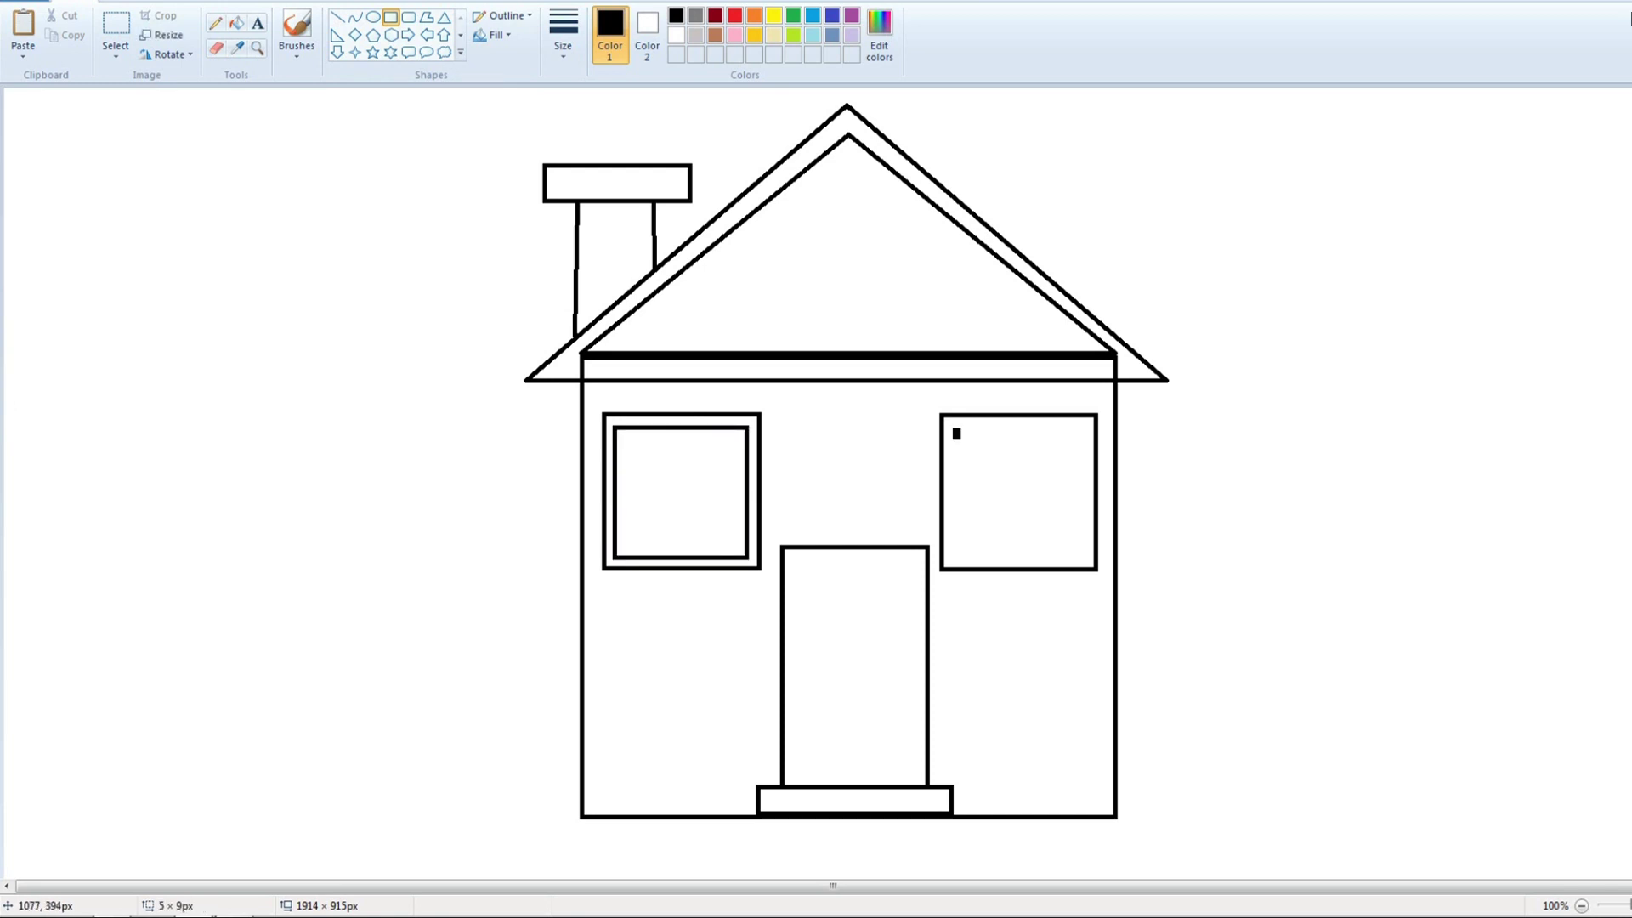
drag(958, 436, 1087, 558)
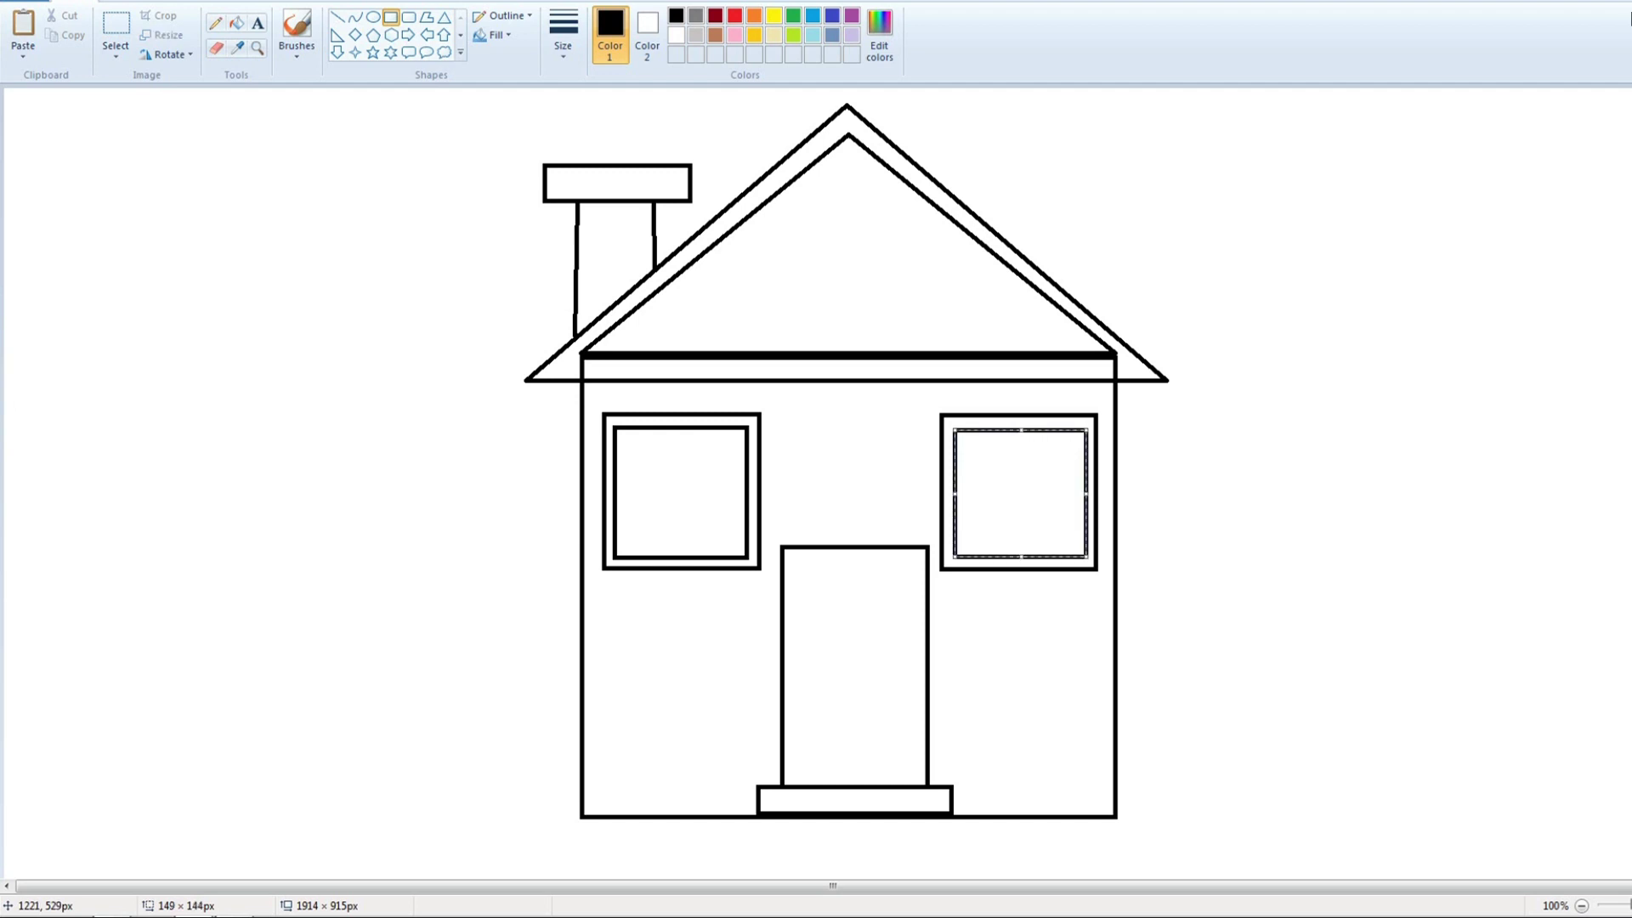
click(1019, 610)
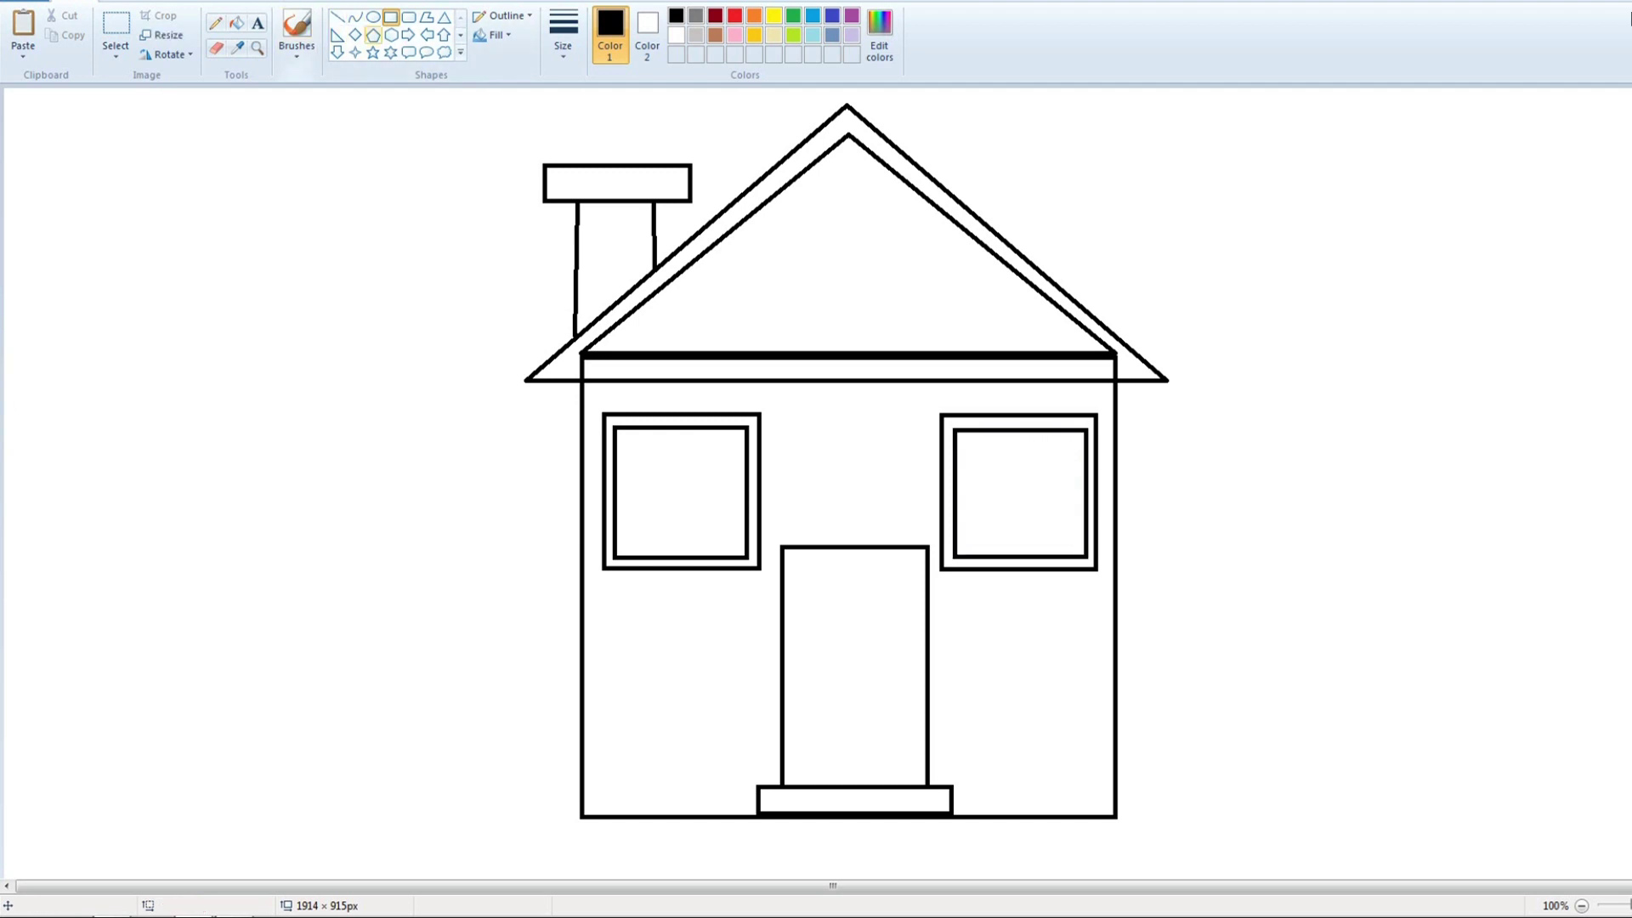
Divide both windows into four panes with one vertical and one horizontal line each.
click(337, 17)
drag(677, 428, 677, 558)
mouse_move(614, 497)
mouse_down()
mouse_move(746, 464)
mouse_move(746, 497)
mouse_up()
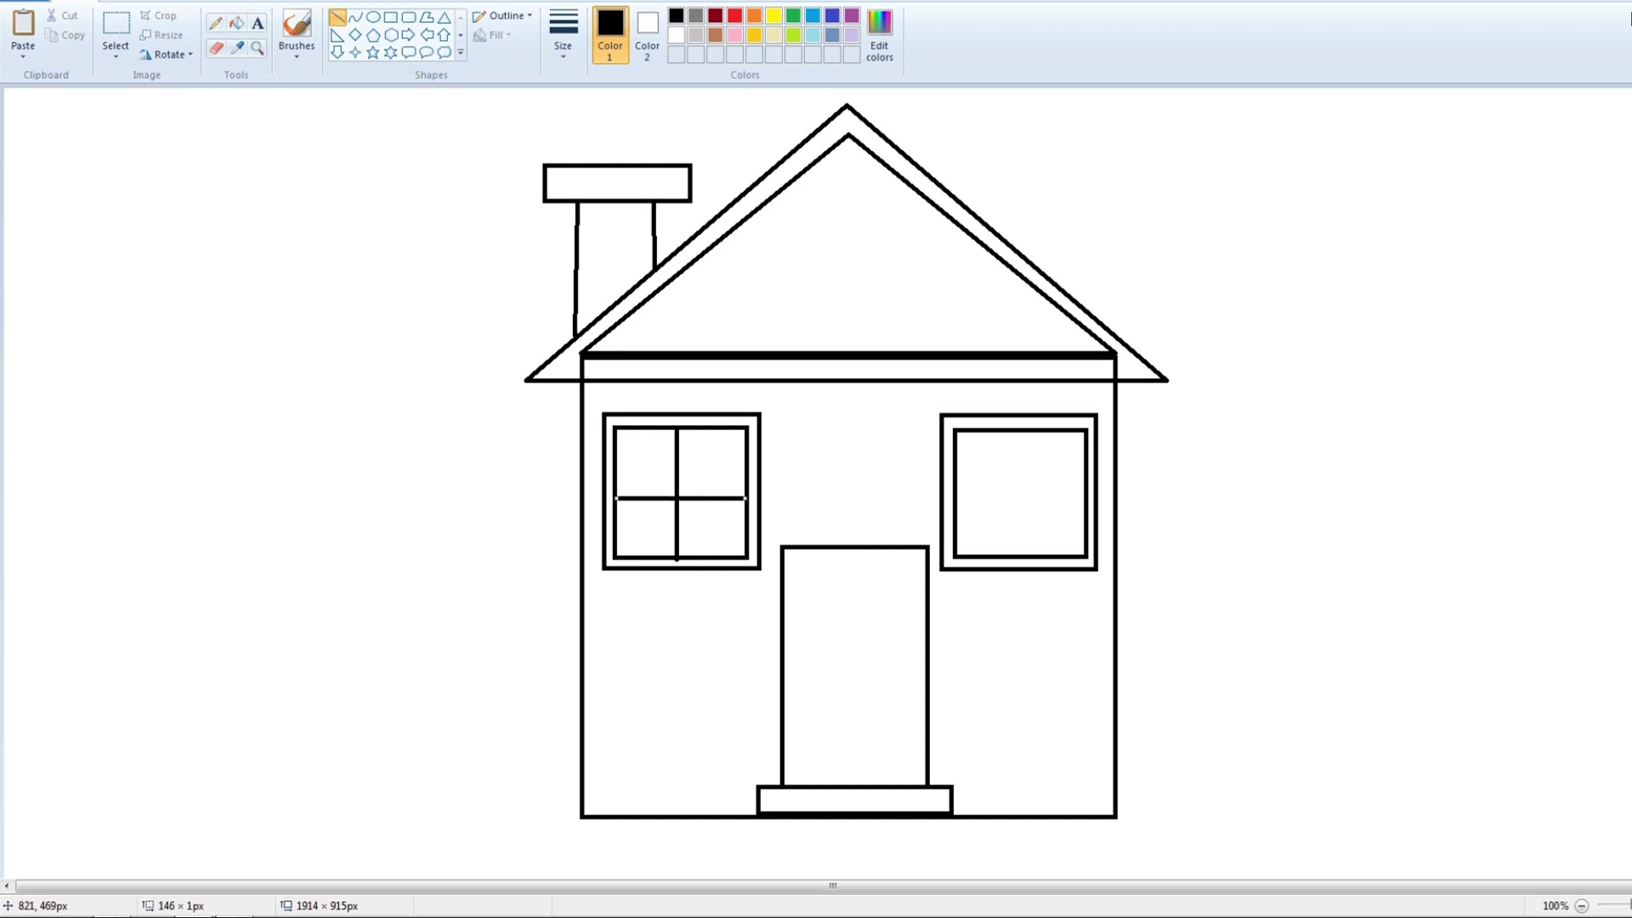
drag(1020, 431, 1020, 558)
drag(954, 503, 1087, 504)
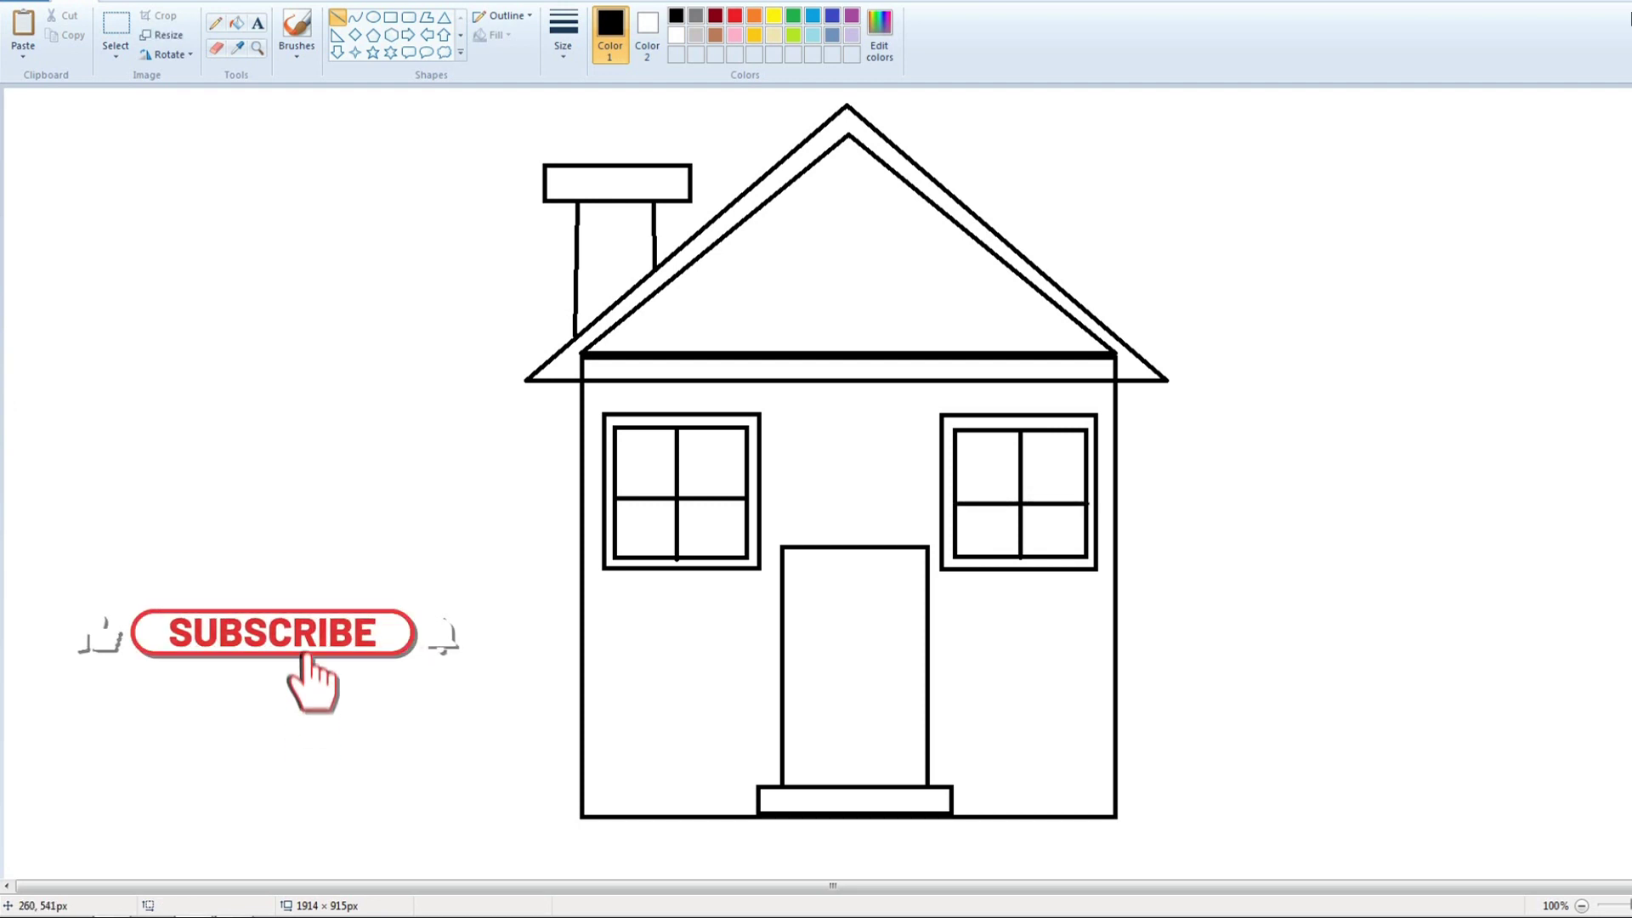
Draw an oval doorknob of about 31 × 40 px near the door's right edge.
click(373, 17)
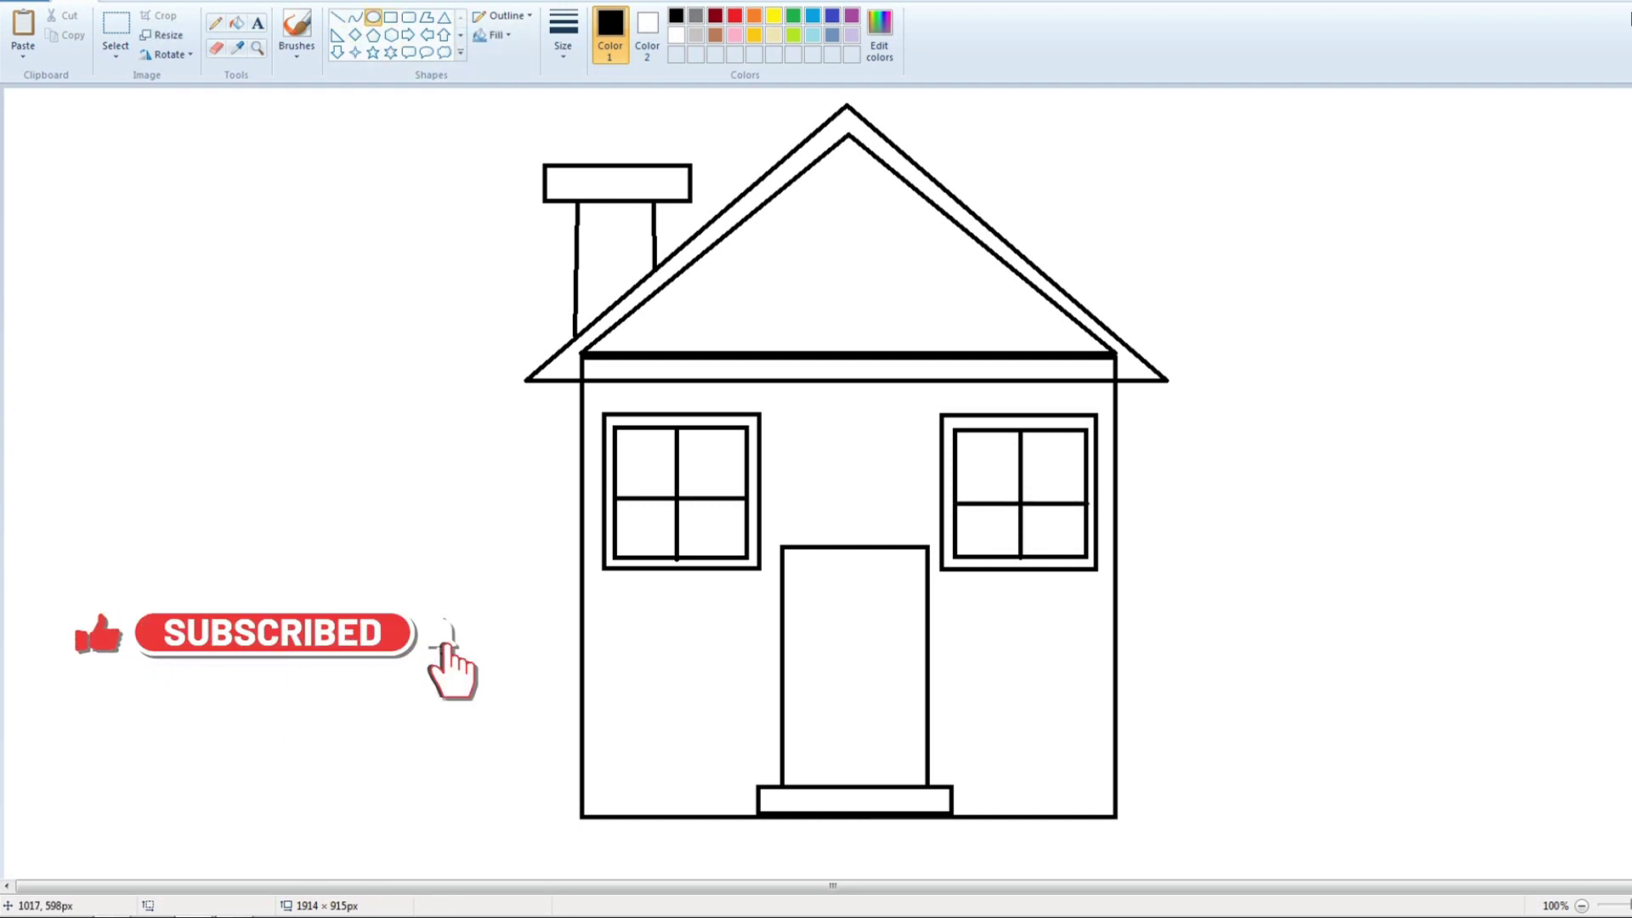
drag(884, 621, 911, 657)
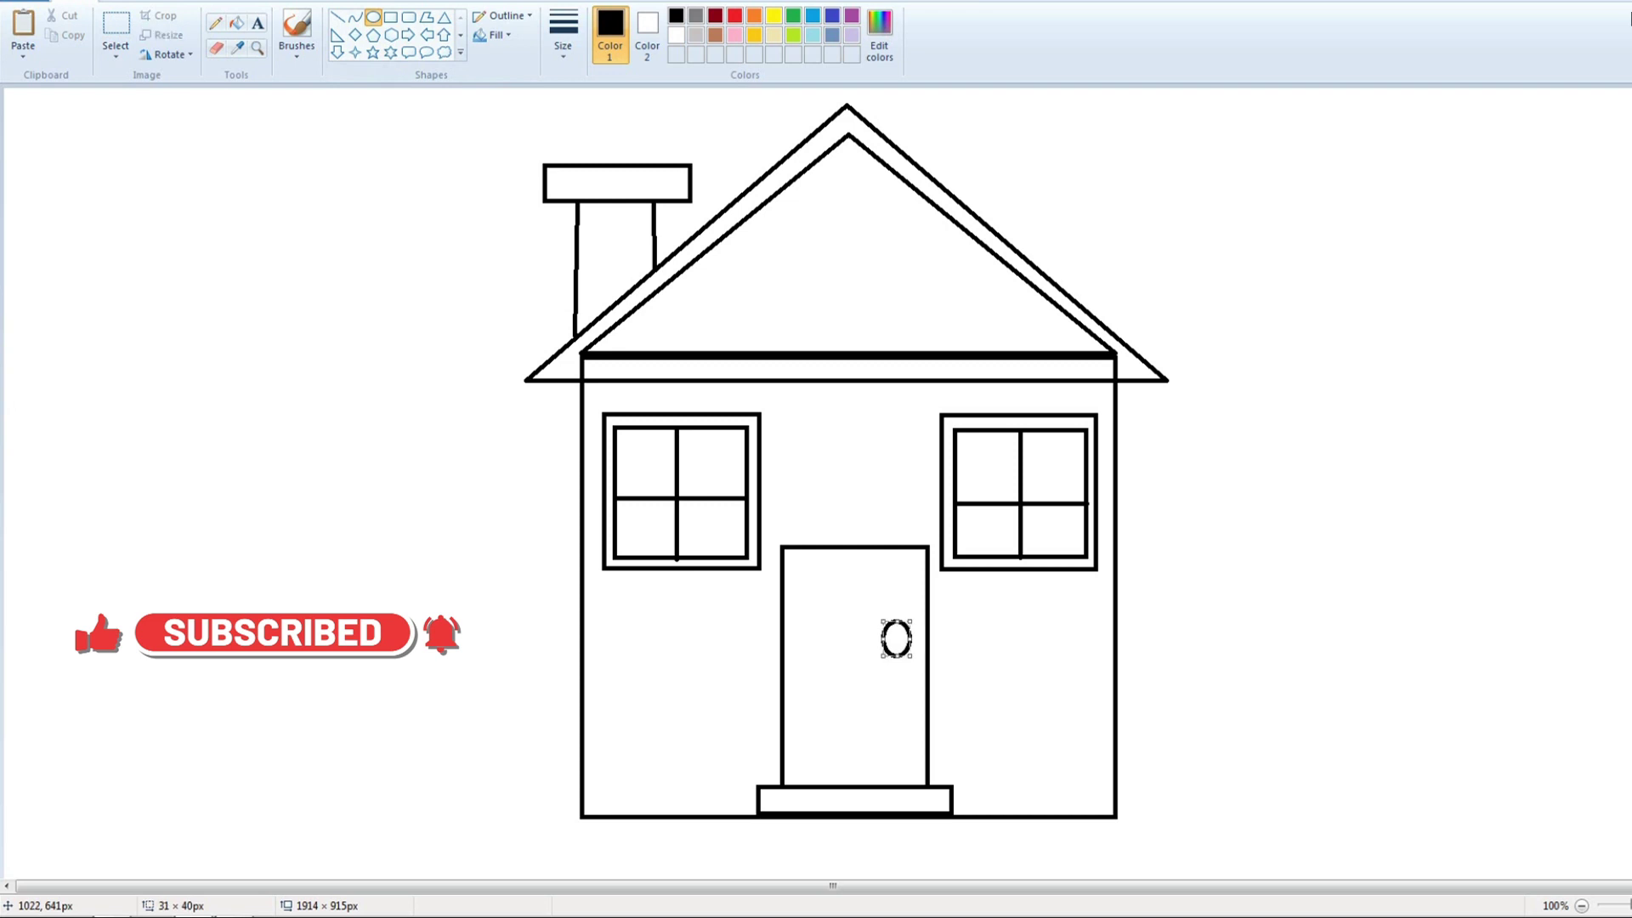
Fill the inner roof triangle with thinner, evenly spaced horizontal siding lines from the peak down to the base.
click(337, 17)
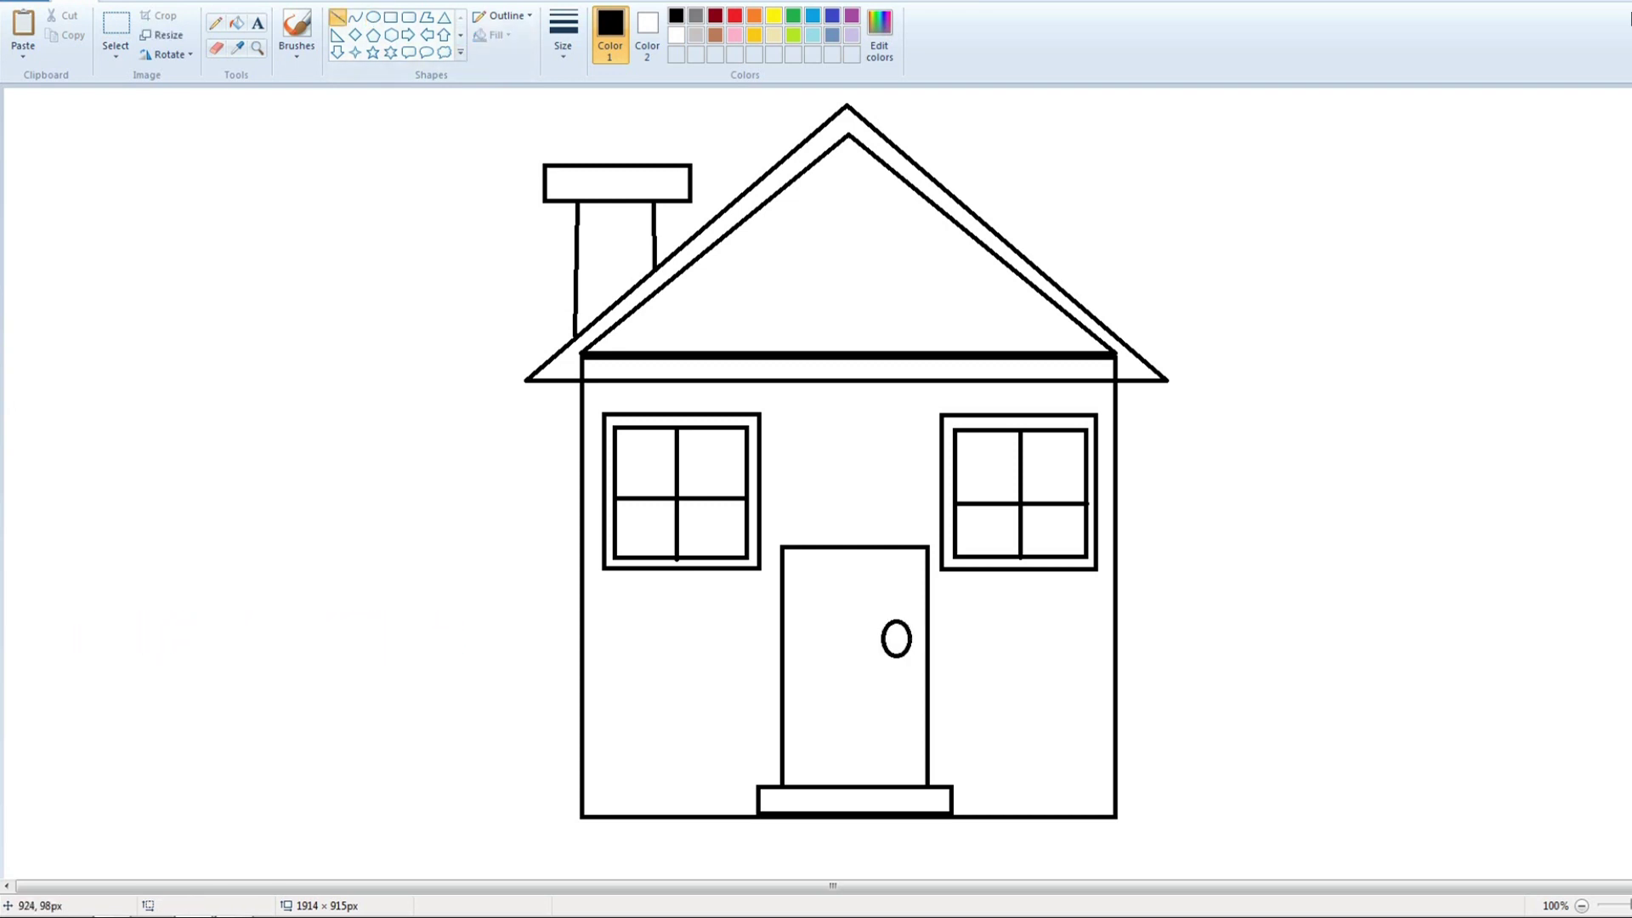
click(563, 36)
click(588, 115)
drag(804, 173, 886, 173)
drag(784, 189, 911, 190)
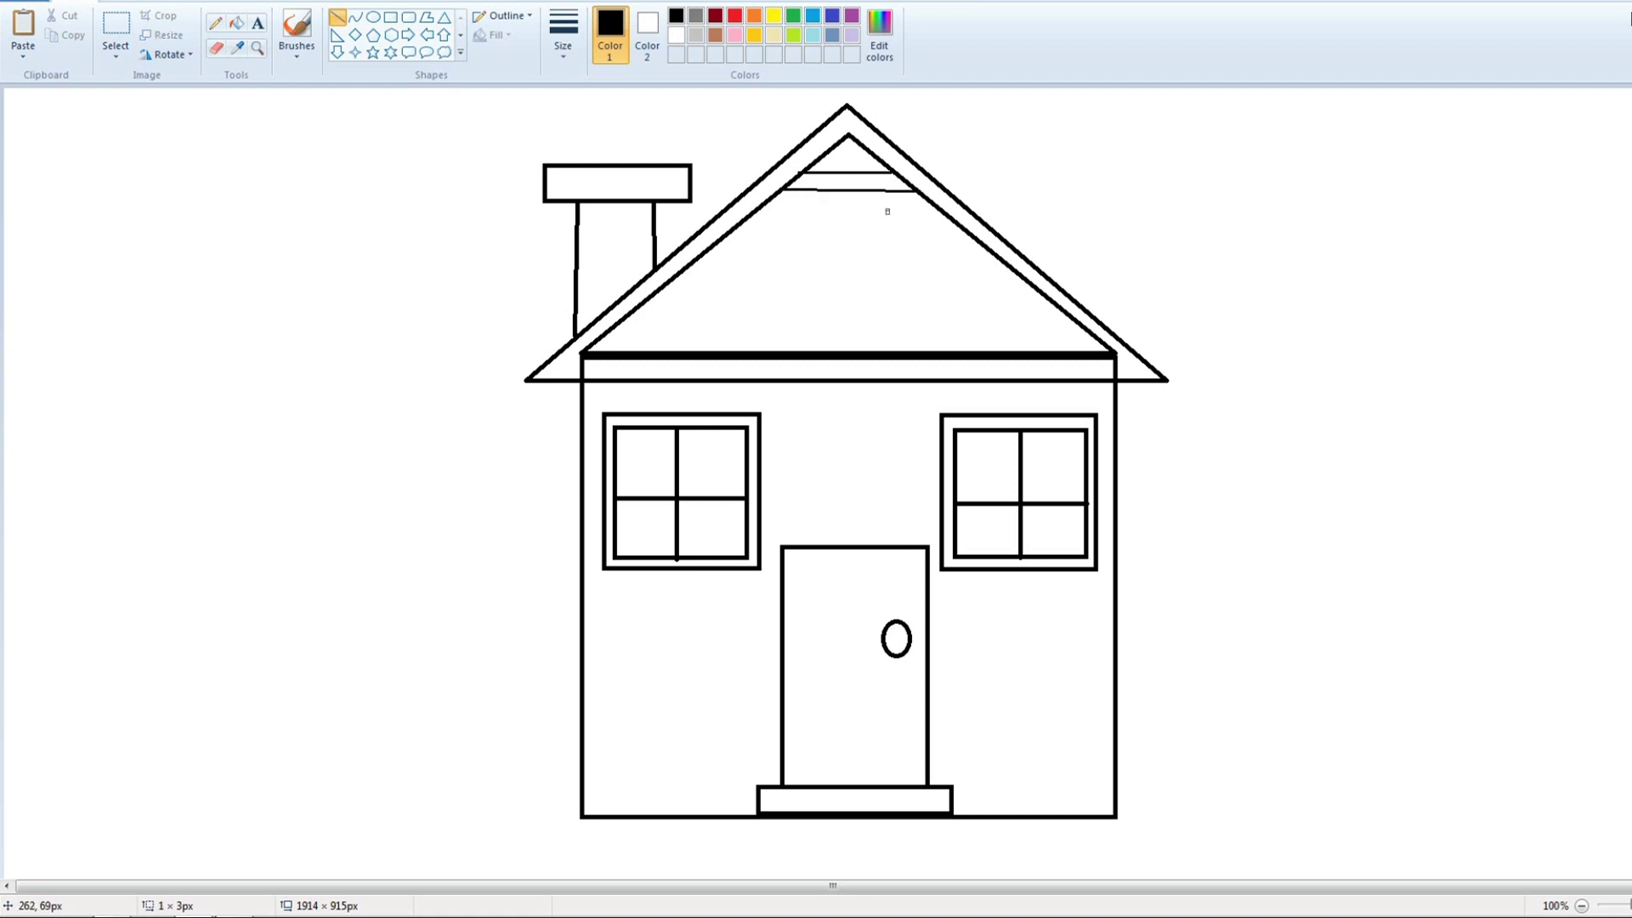
click(23, 2)
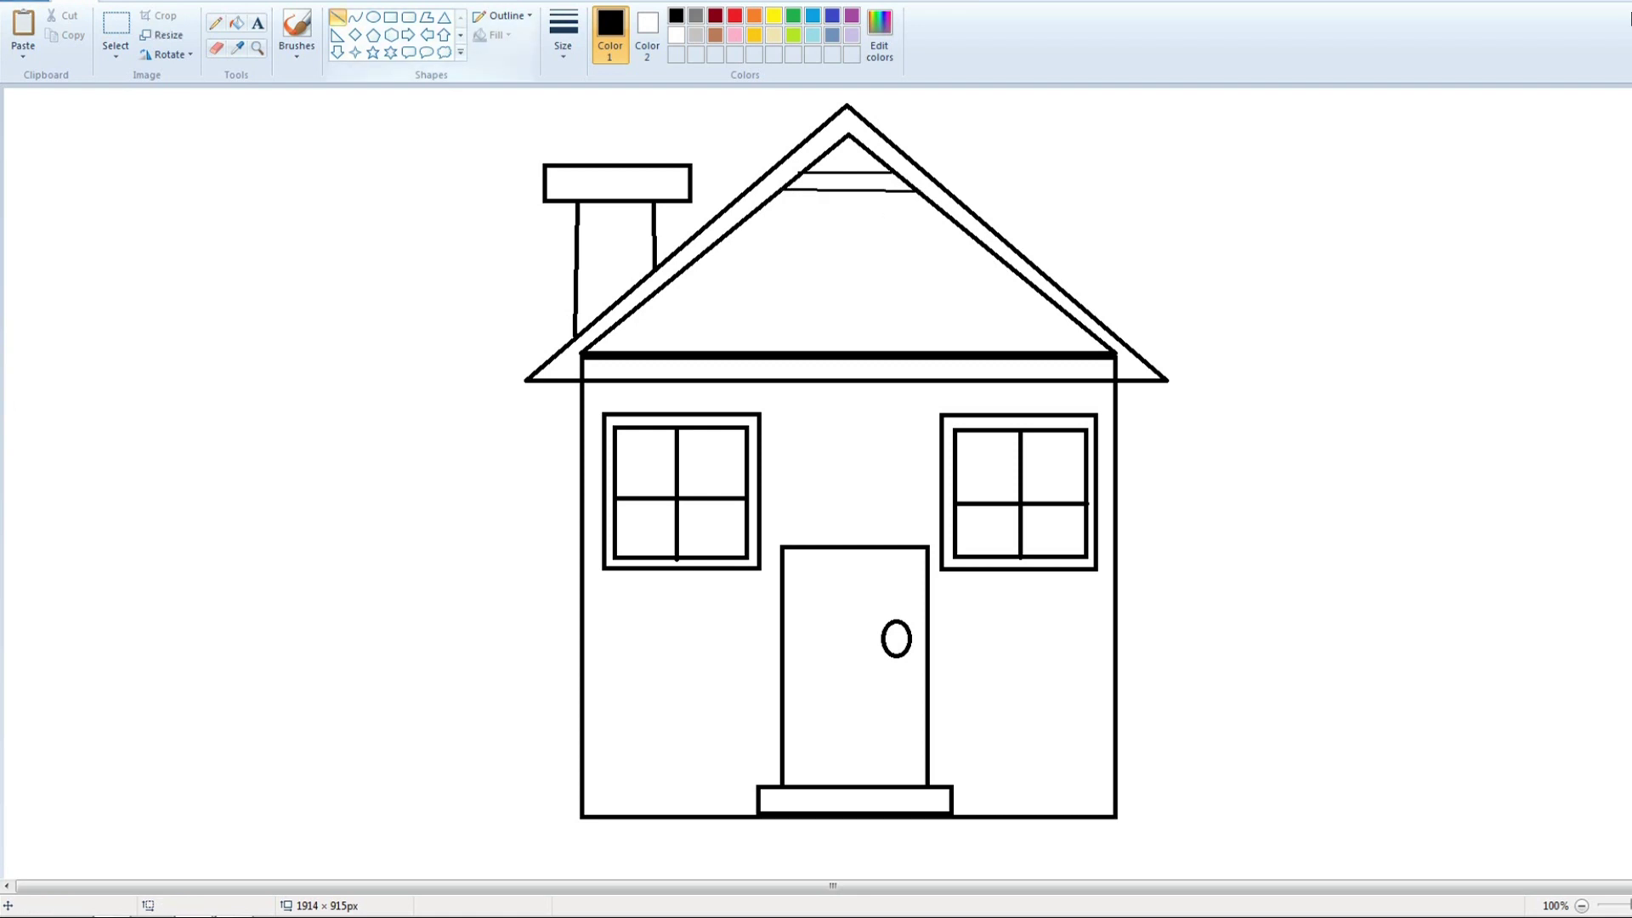
mouse_move(760, 207)
mouse_down()
mouse_move(918, 223)
mouse_move(959, 202)
mouse_move(935, 209)
mouse_up()
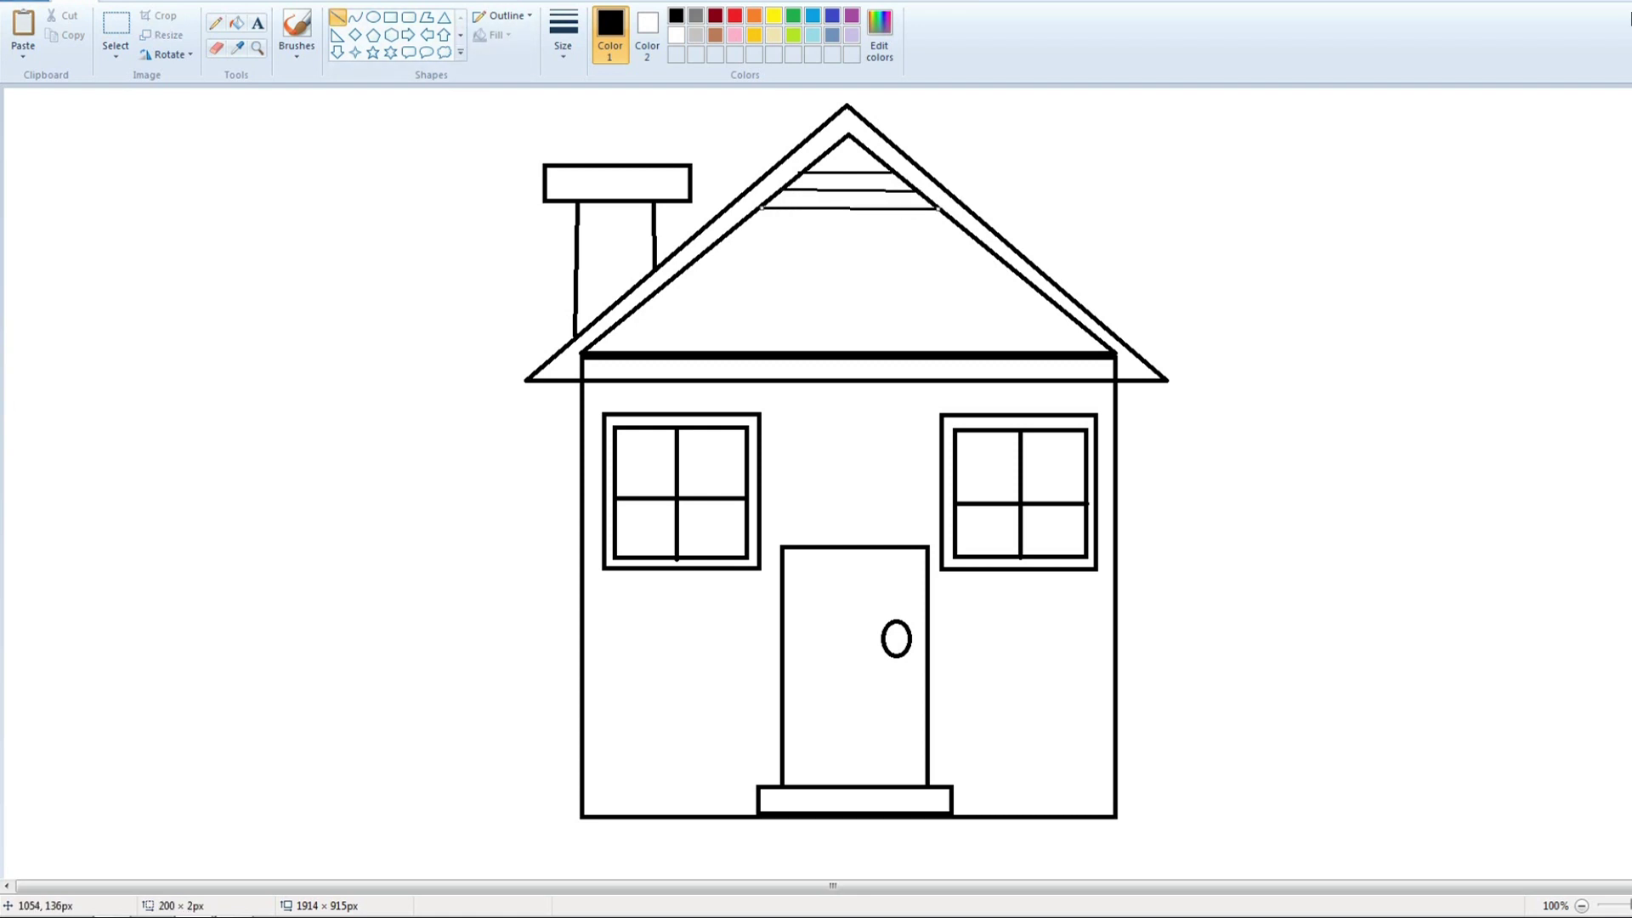
drag(737, 228, 959, 228)
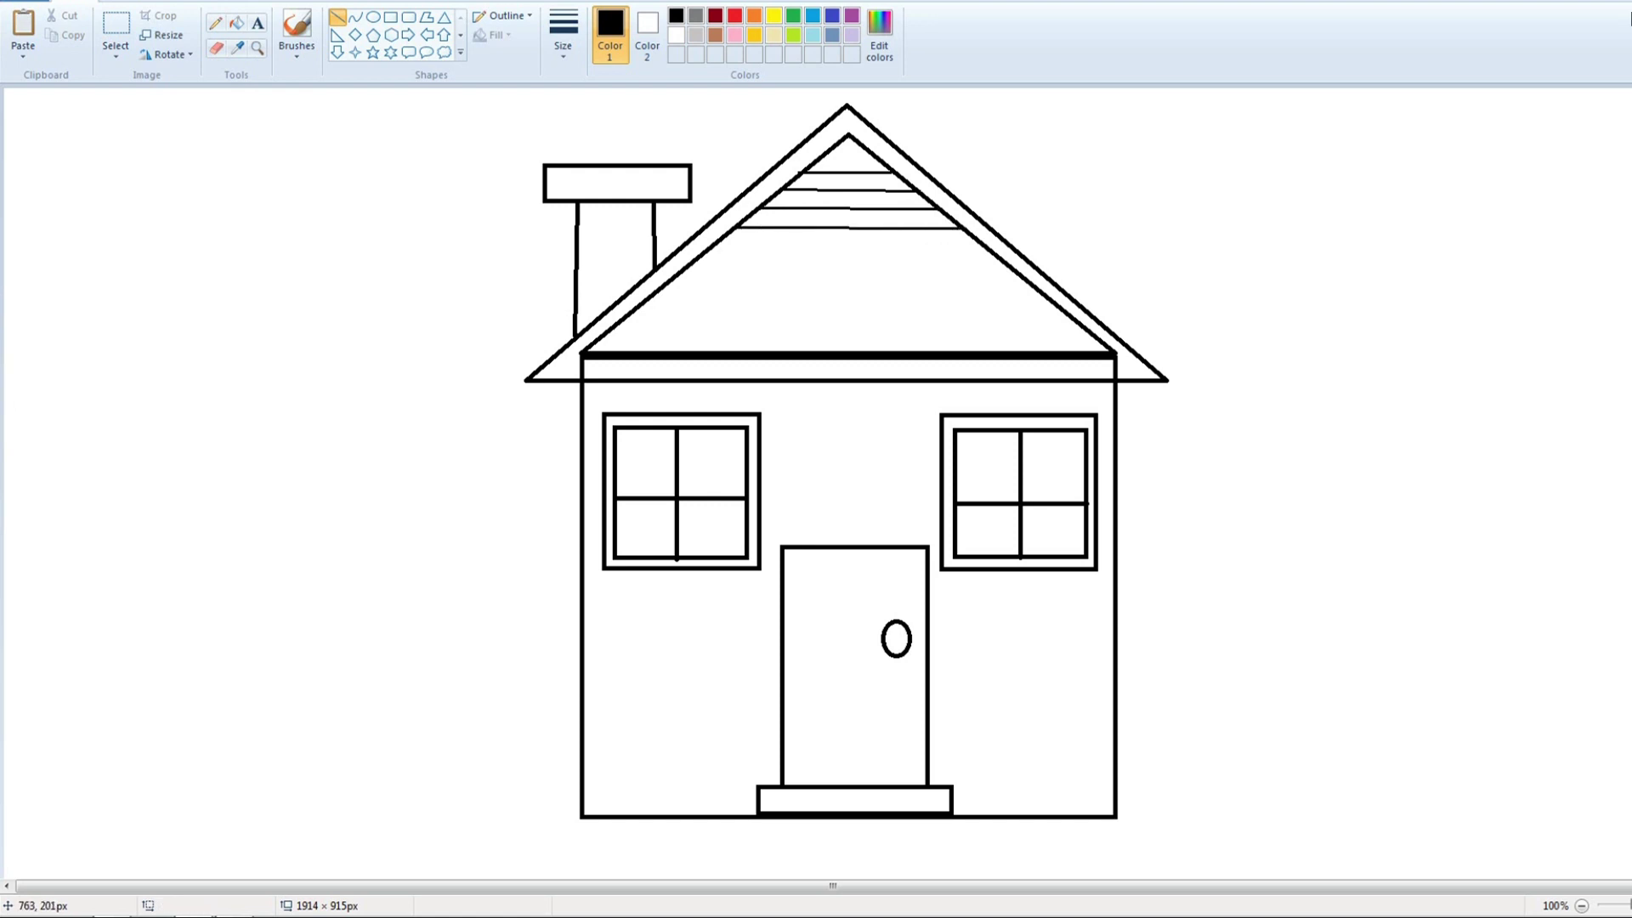
drag(712, 249, 987, 250)
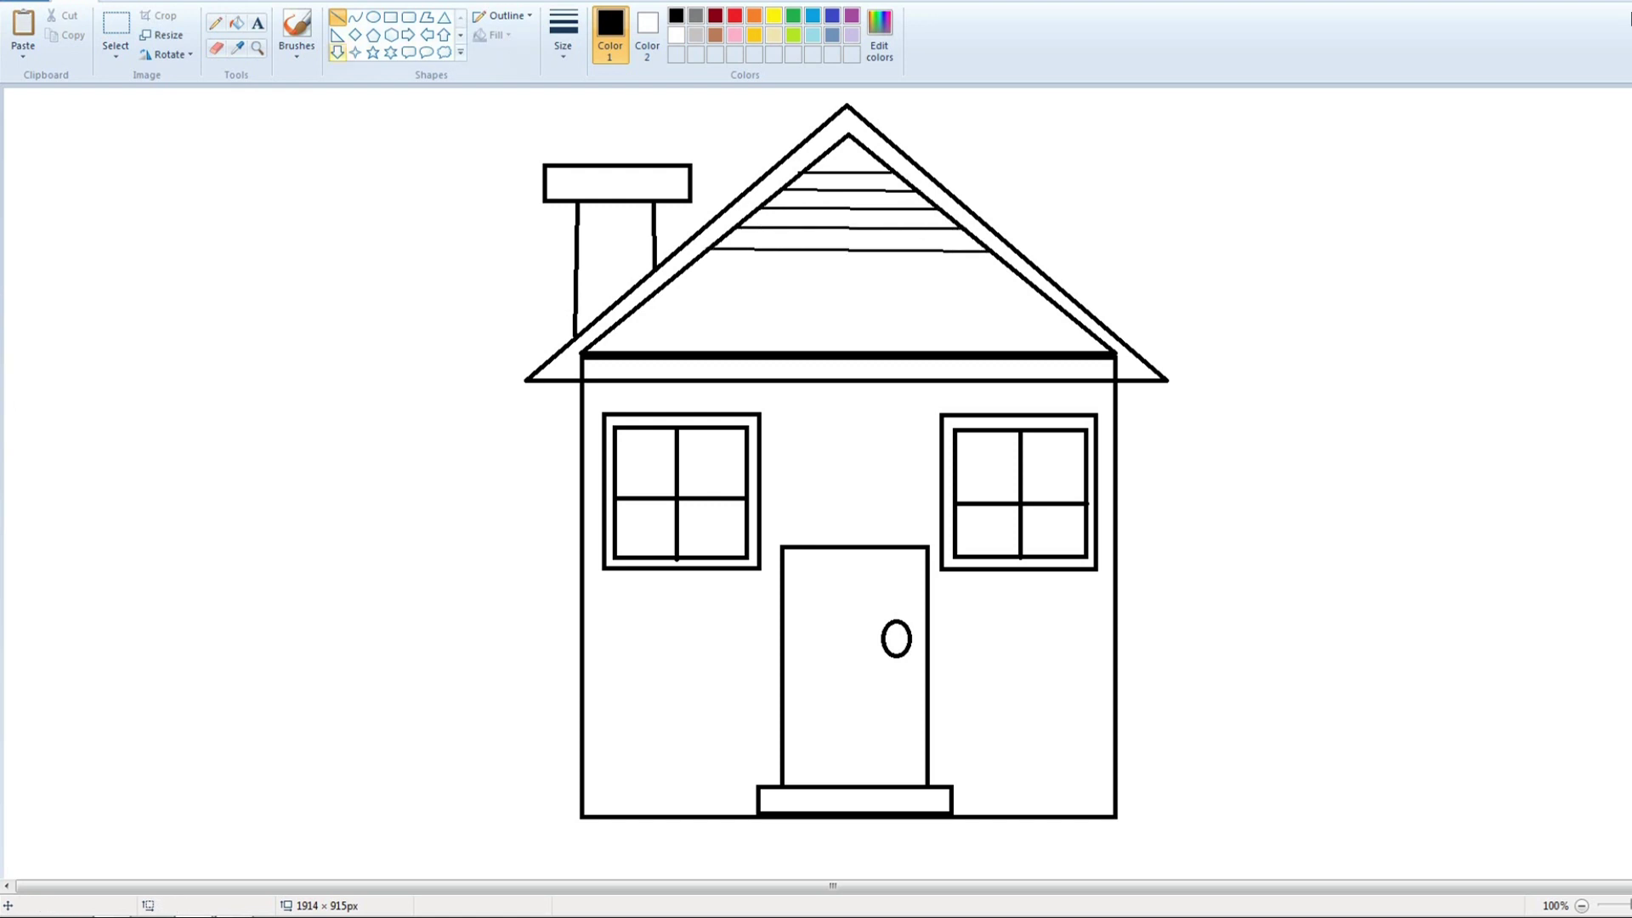
drag(683, 272, 1017, 275)
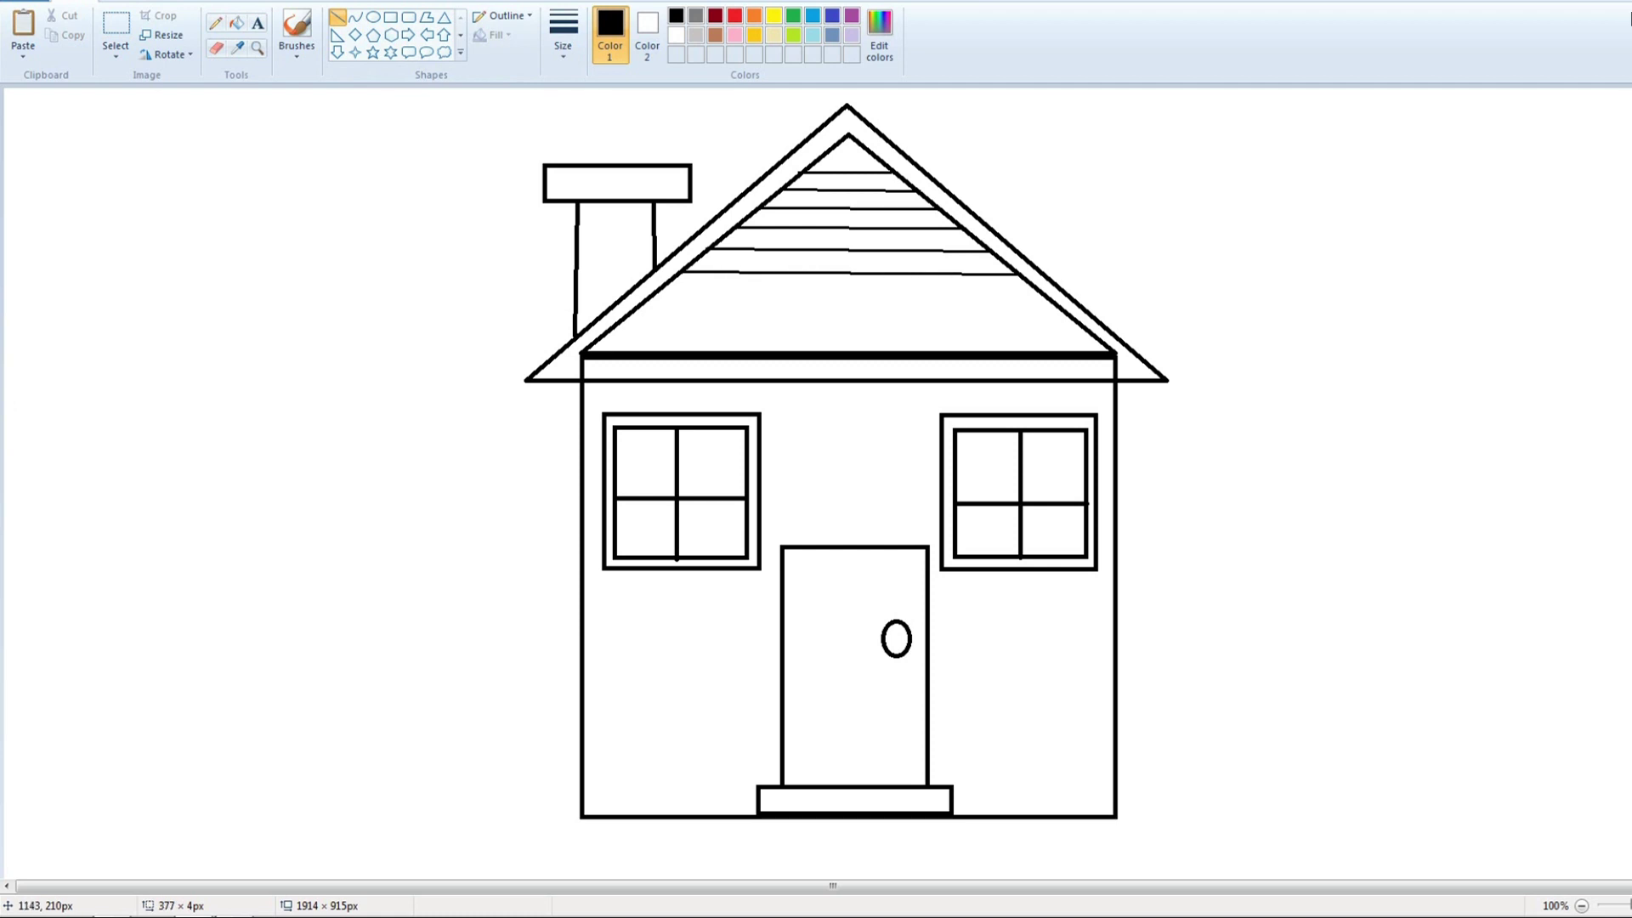
drag(655, 296, 1039, 295)
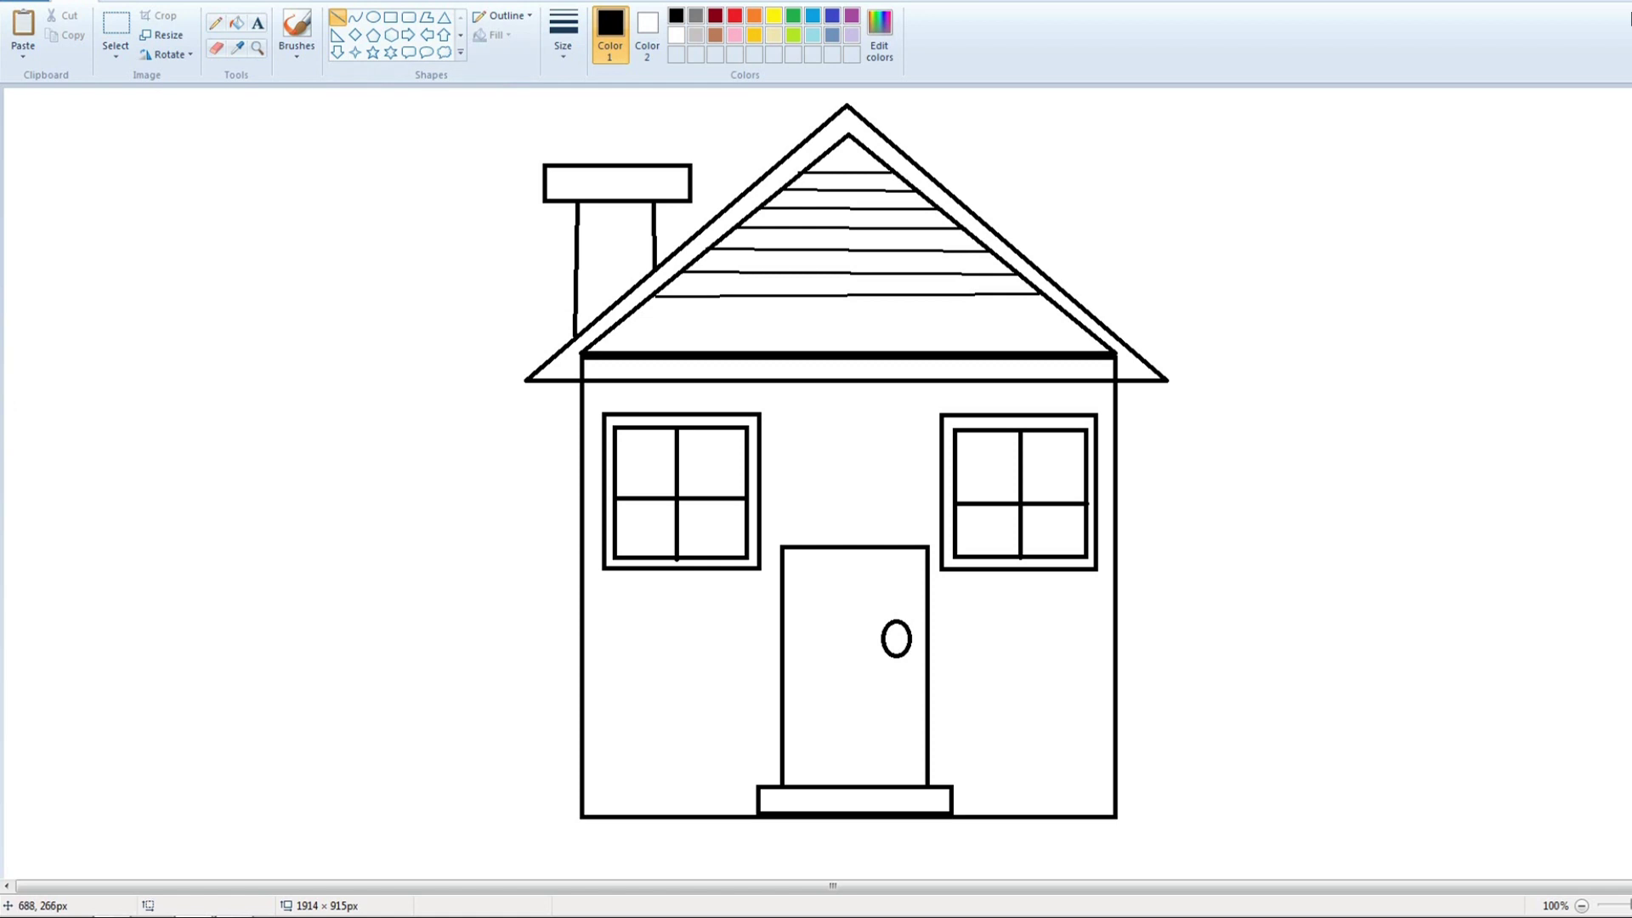
key(ctrl+z)
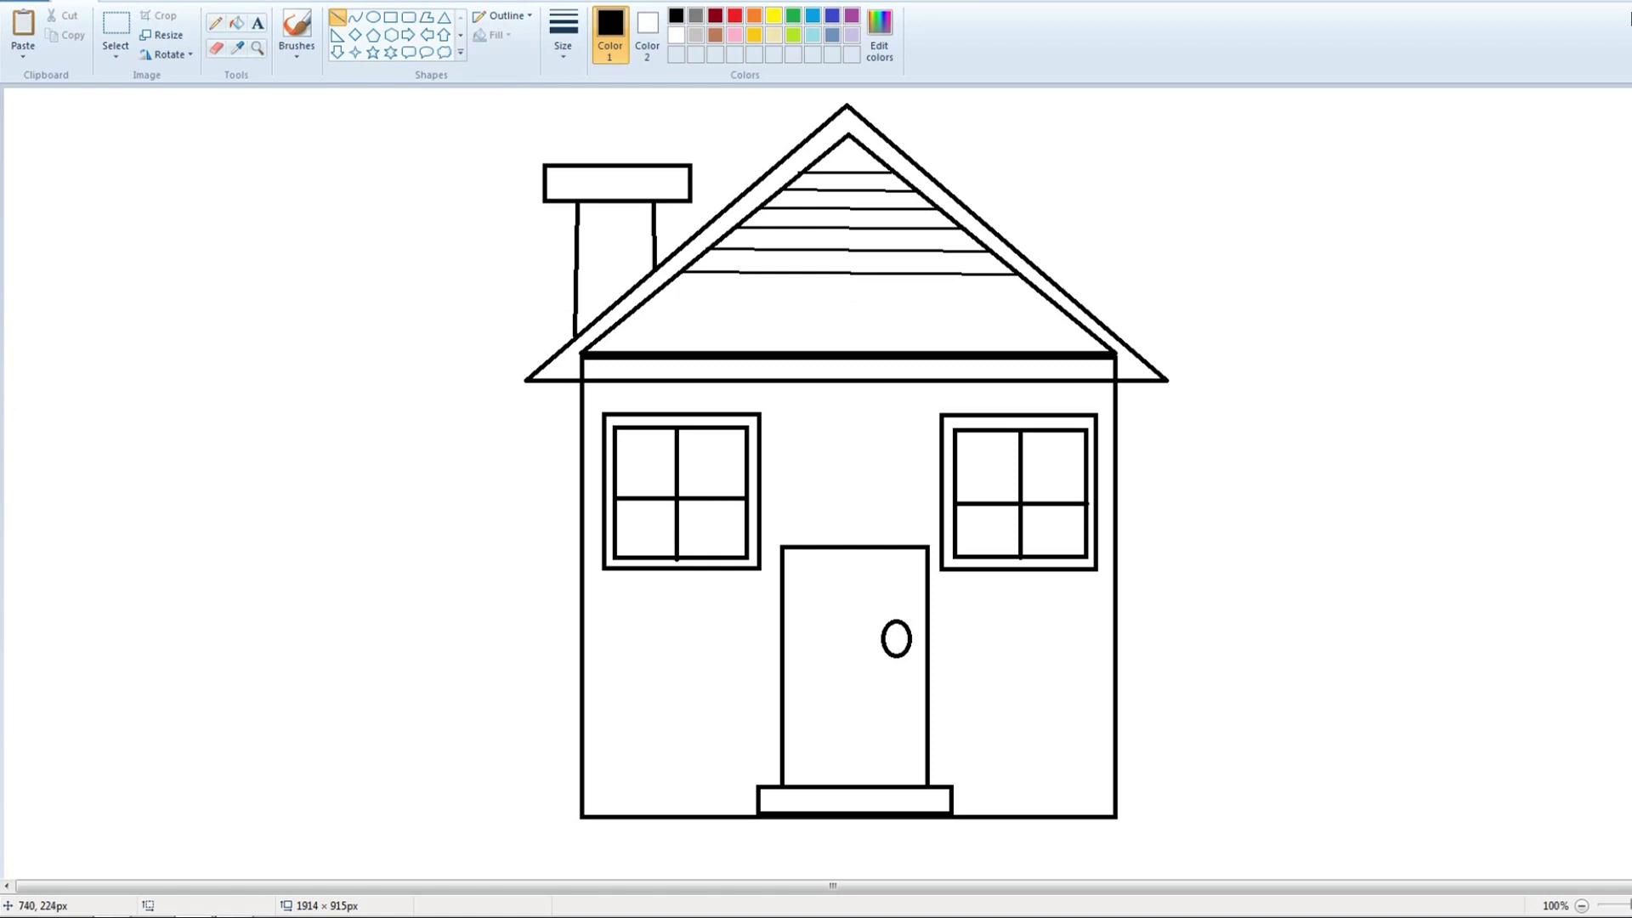
drag(656, 296, 1039, 295)
mouse_move(625, 321)
mouse_down()
mouse_move(1084, 318)
mouse_move(878, 337)
mouse_move(1091, 337)
mouse_up()
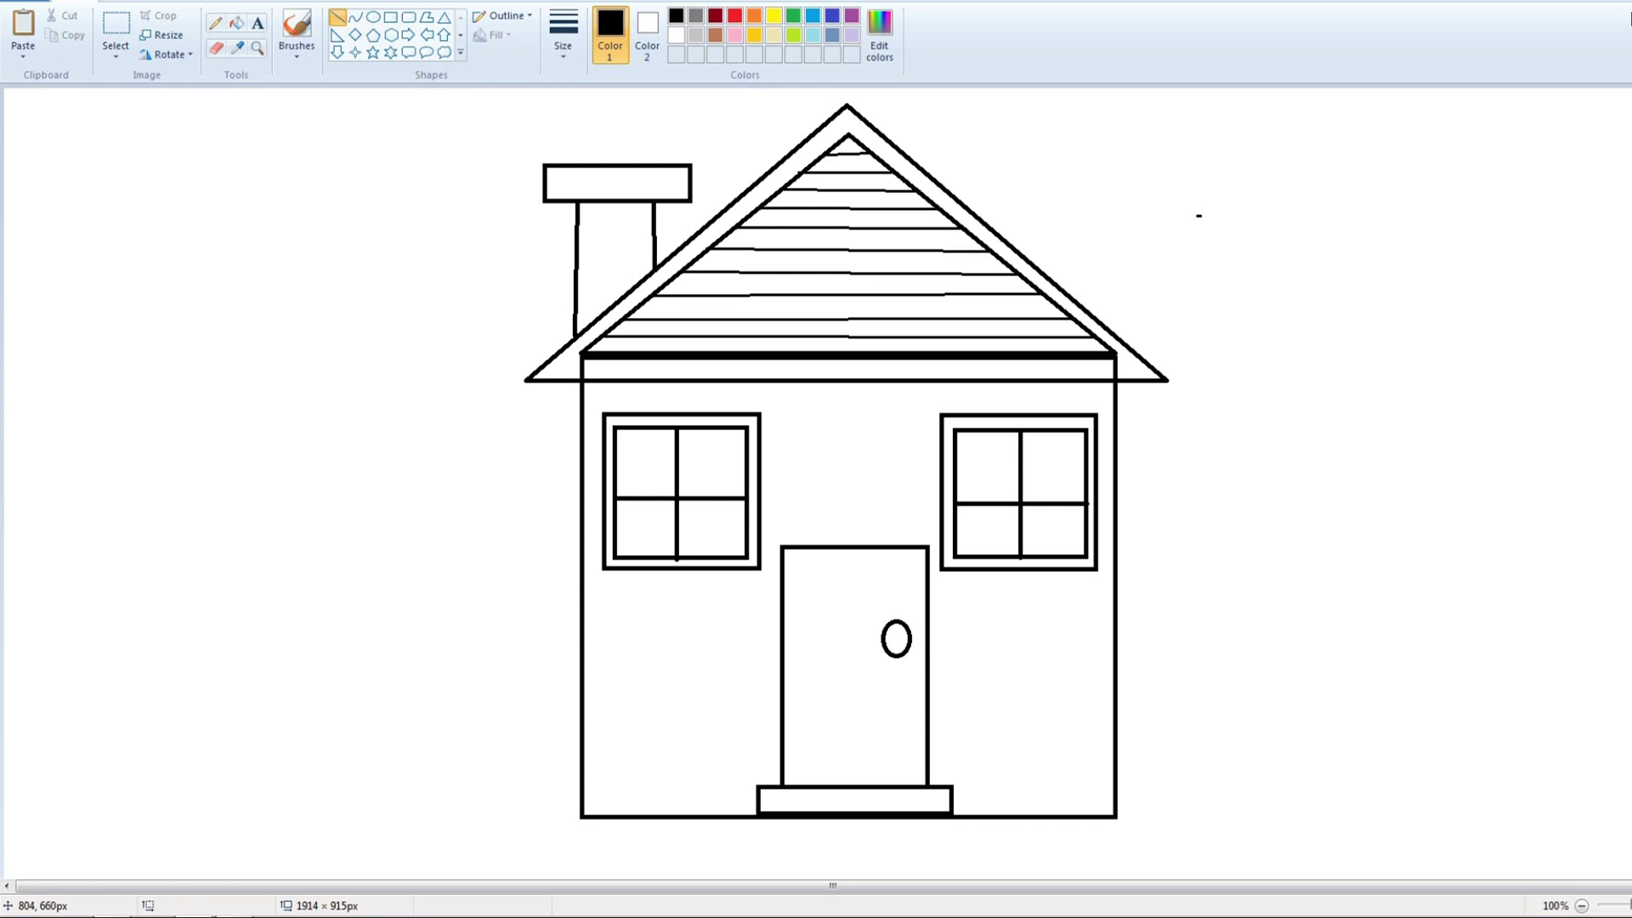
Draw a yellow circle as a sun in the sky left of the house and fill it with yellow.
click(774, 16)
click(373, 17)
drag(150, 192, 302, 334)
click(237, 23)
click(227, 265)
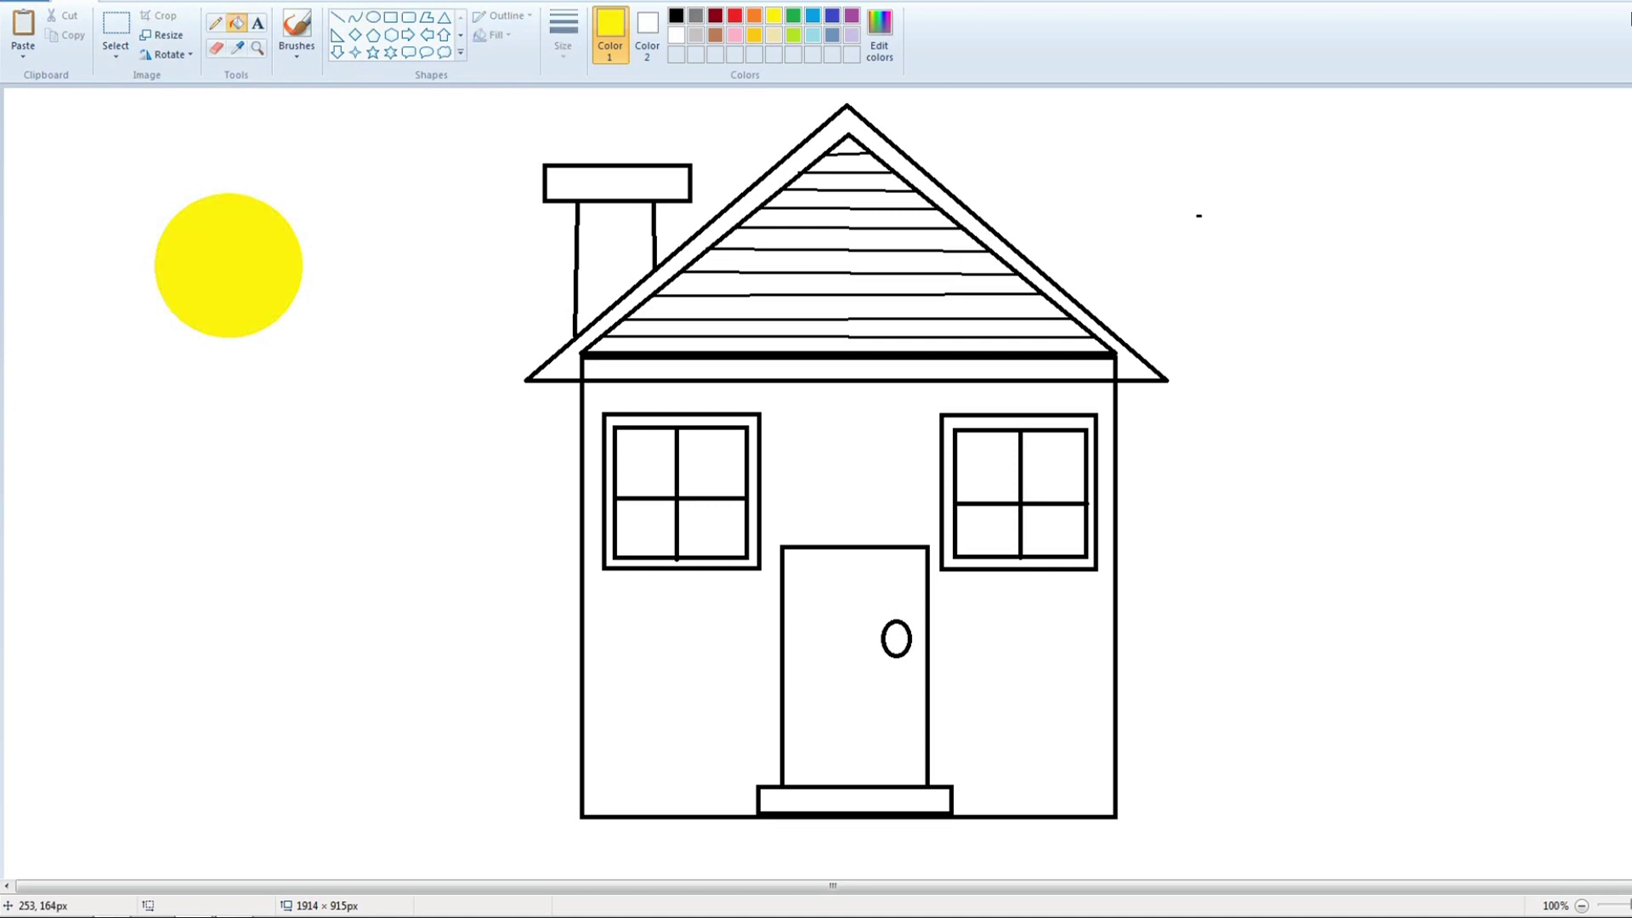
Draw short yellow straight rays all around the sun and trim the overlong ones with the eraser.
click(338, 17)
drag(189, 204, 179, 160)
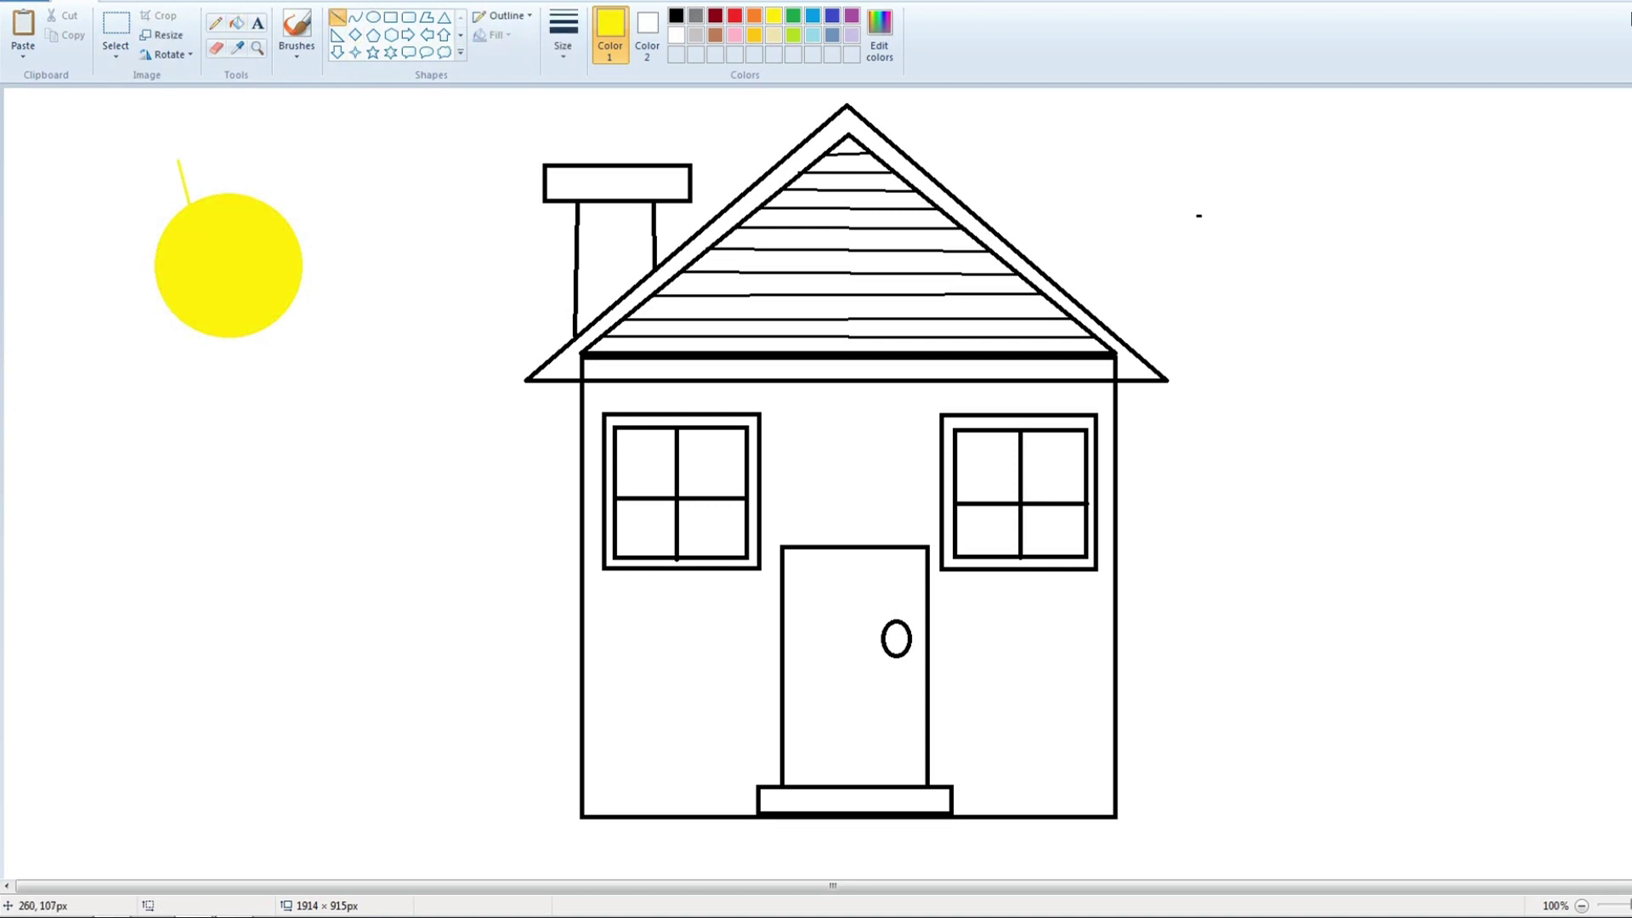
key(ctrl+z)
key(ctrl+z)
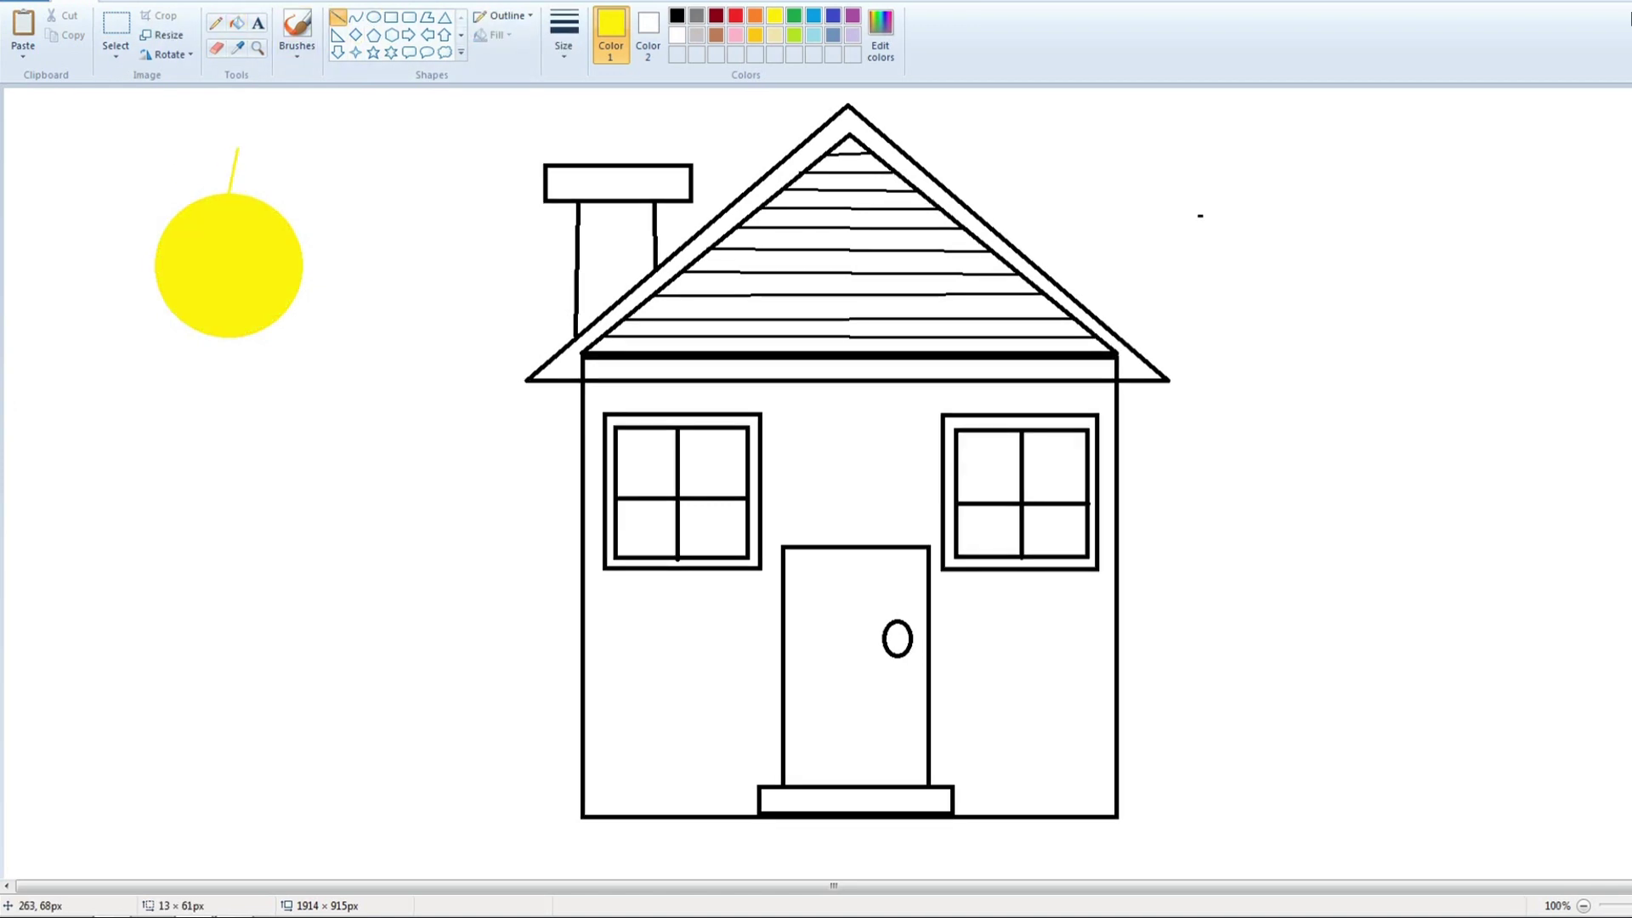
drag(238, 148, 232, 151)
mouse_move(185, 269)
mouse_down()
mouse_move(107, 271)
mouse_move(127, 220)
mouse_up()
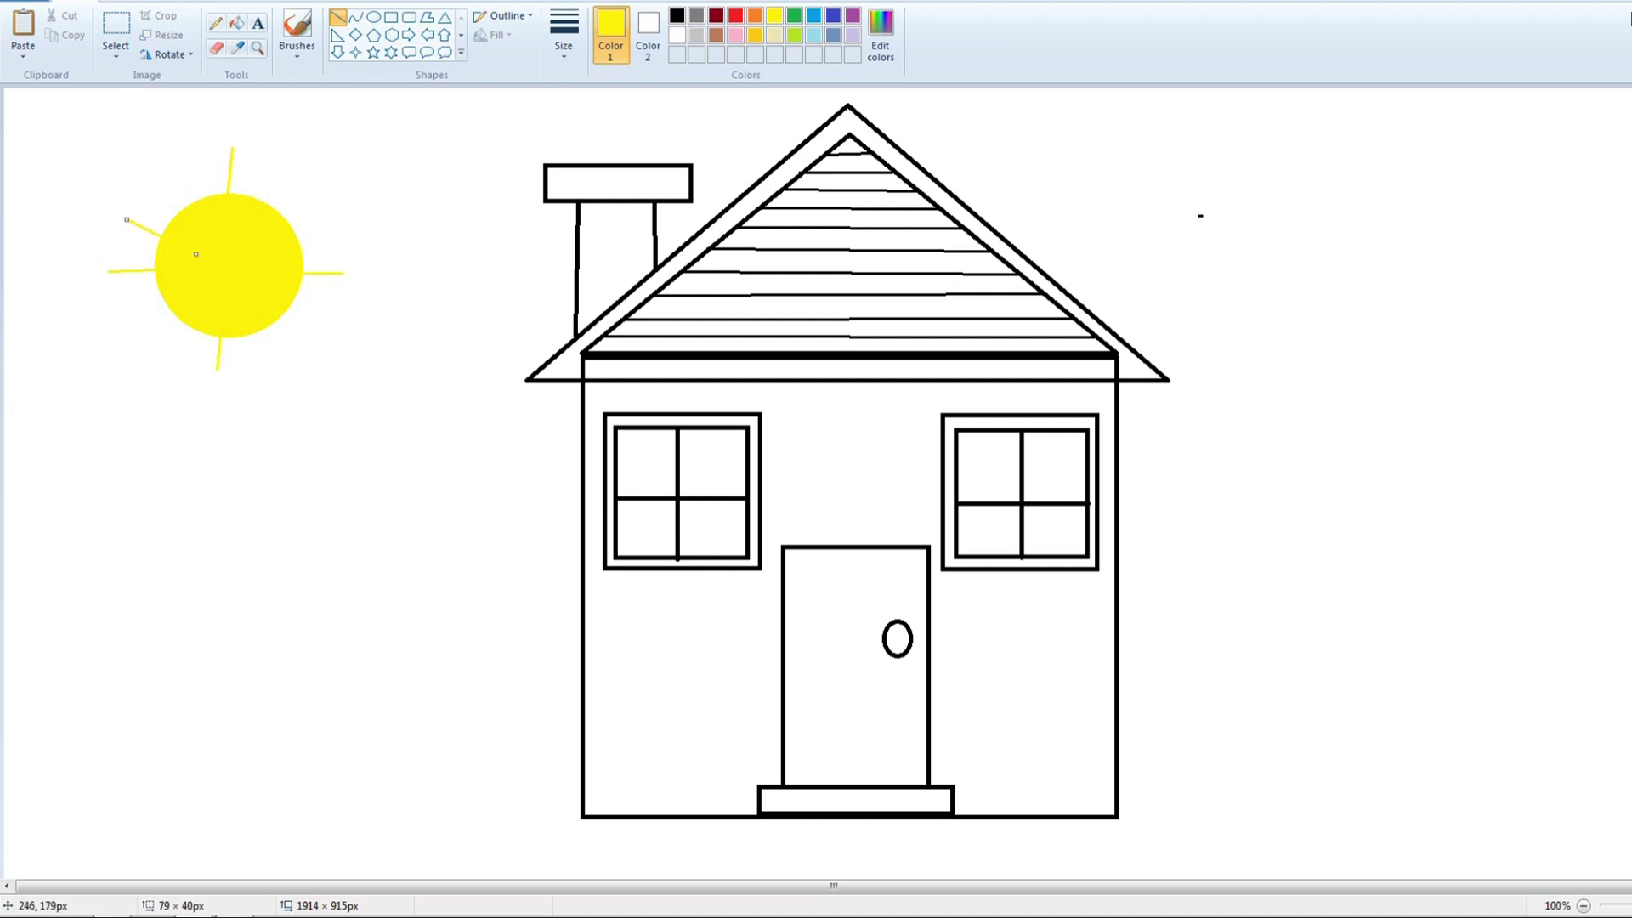
click(155, 179)
drag(191, 162, 245, 231)
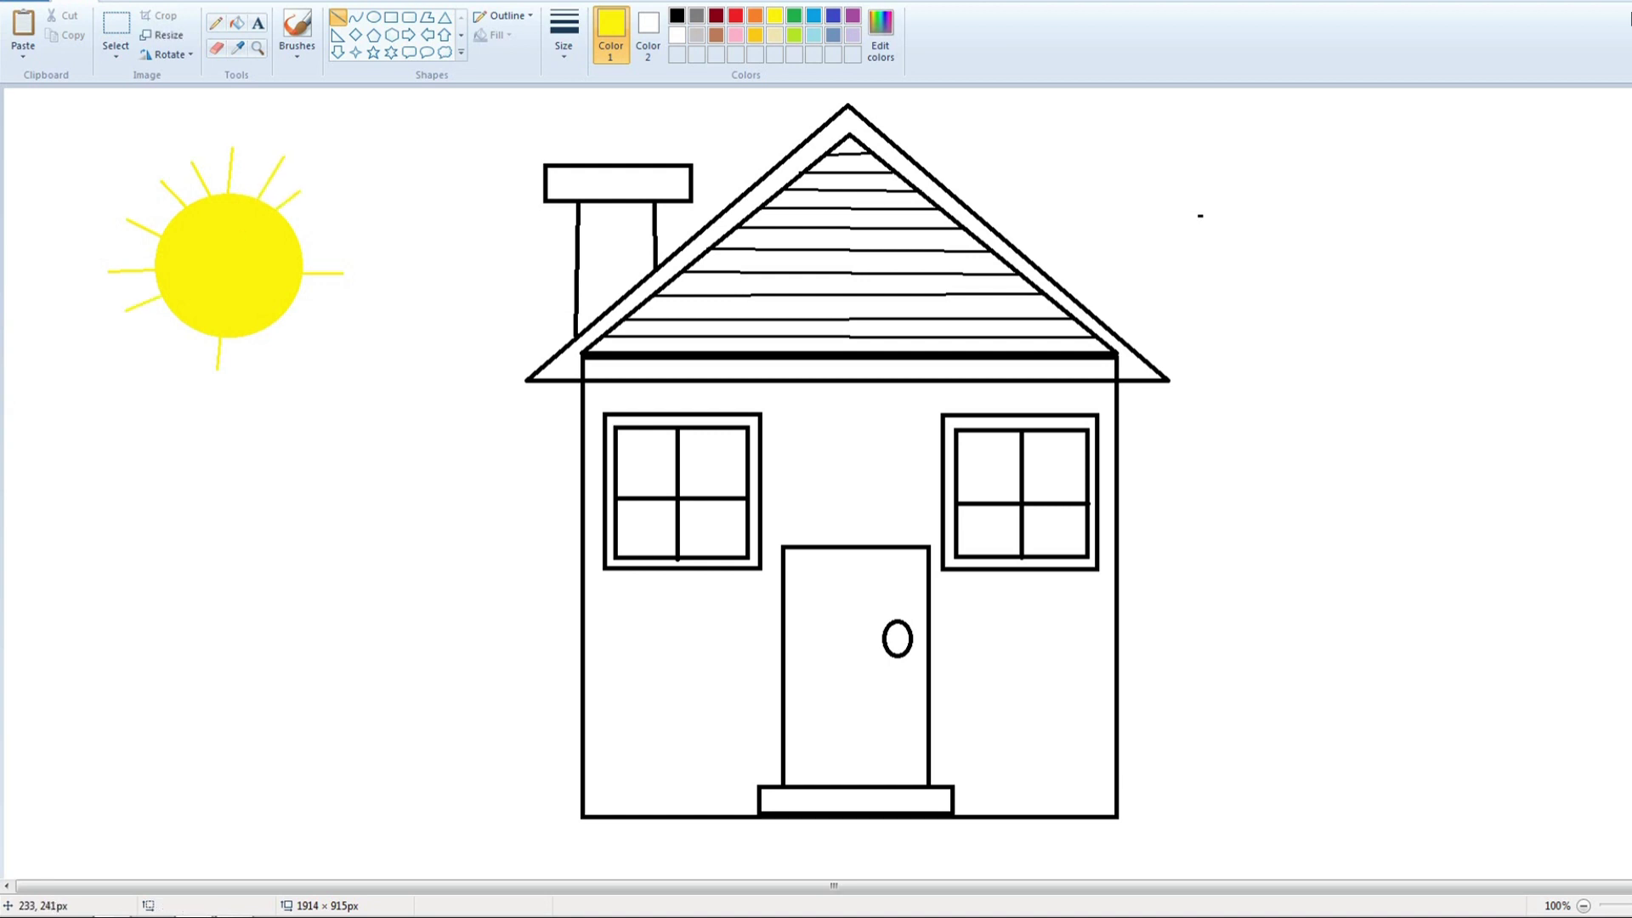
drag(285, 353, 285, 358)
mouse_move(262, 264)
mouse_down()
mouse_move(328, 321)
mouse_move(347, 222)
mouse_up()
click(357, 191)
click(217, 49)
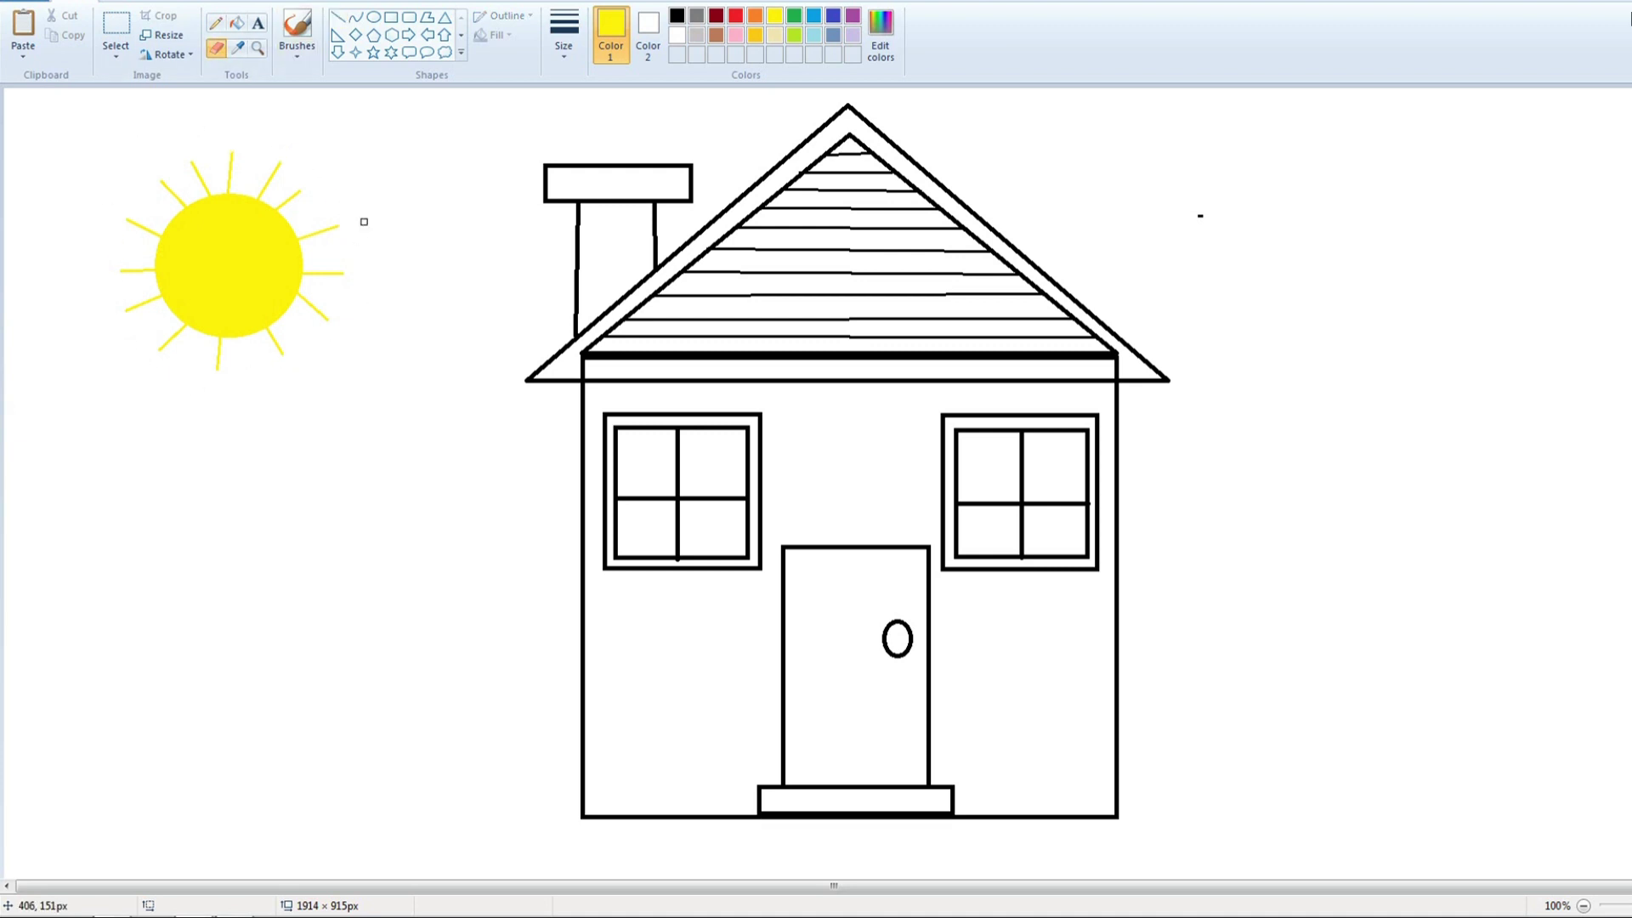
Draw a curved black smile about 63 × 14 px across the lower part of the sun.
click(677, 16)
click(355, 17)
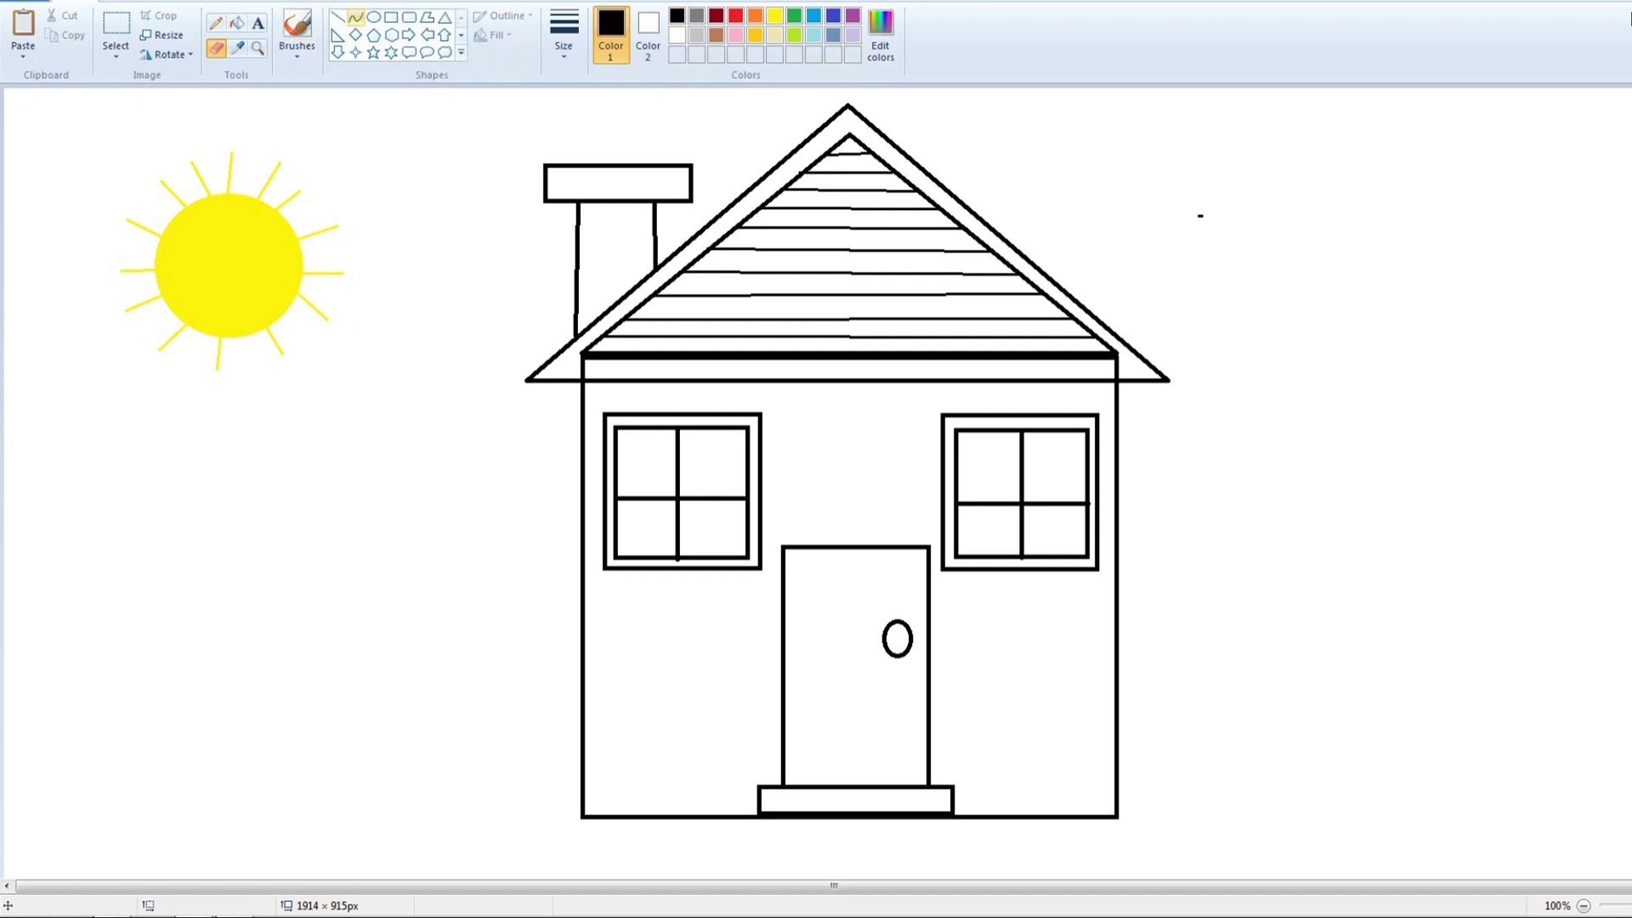
mouse_move(195, 289)
mouse_down()
mouse_move(254, 291)
mouse_move(226, 303)
mouse_up()
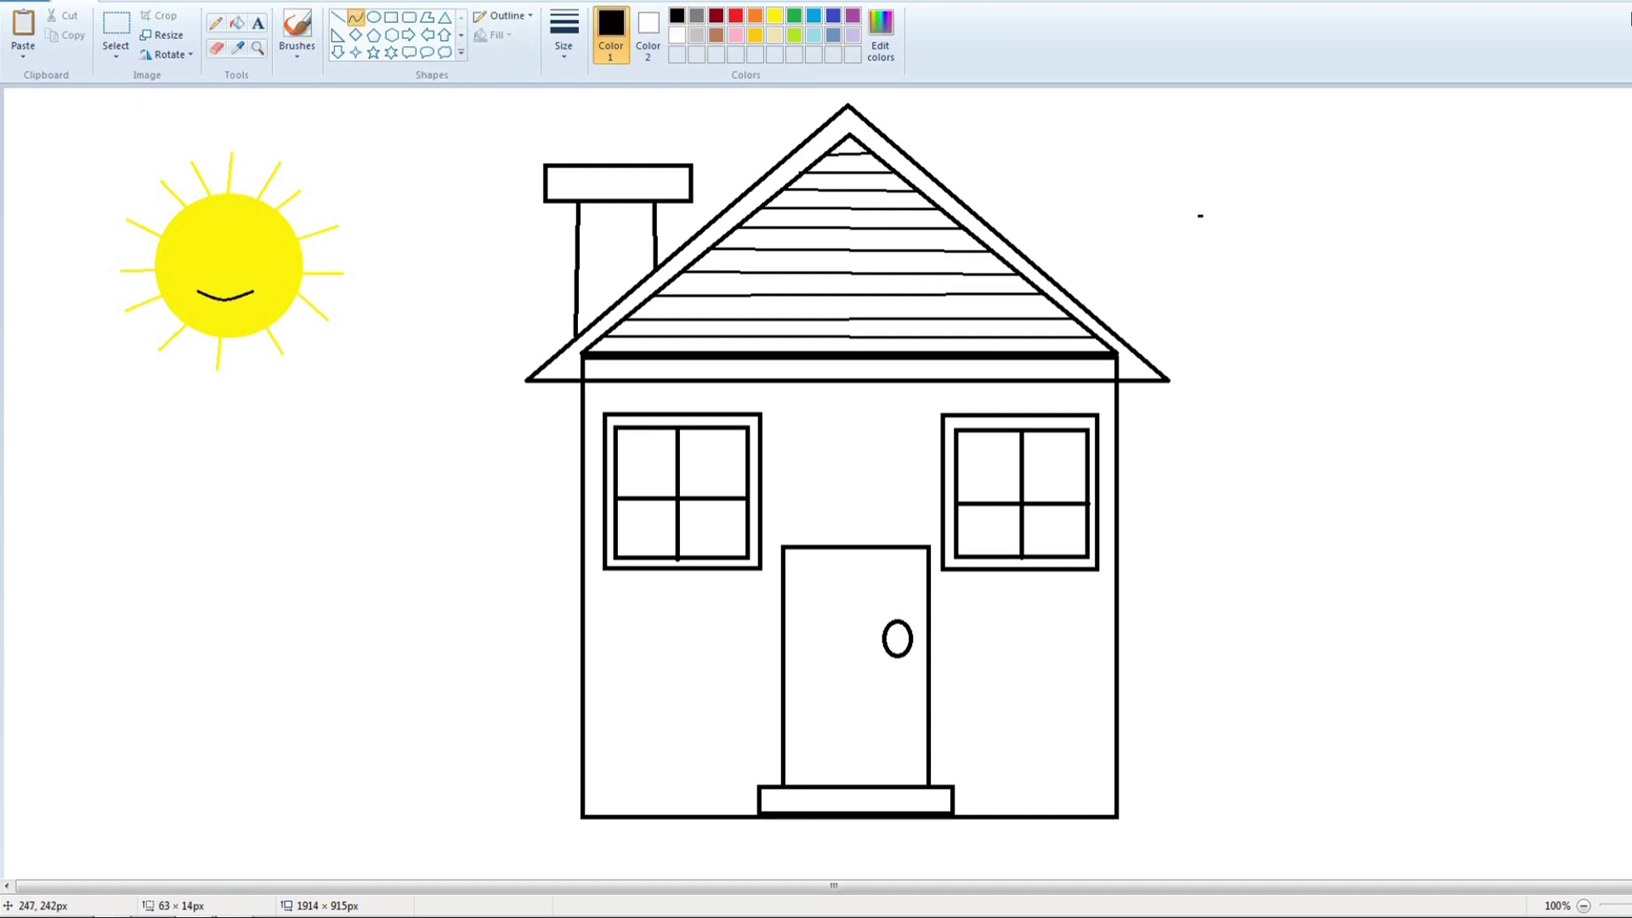
Draw a small black circle as the sun's left eye and place a copy of it beside it as the right eye.
click(373, 17)
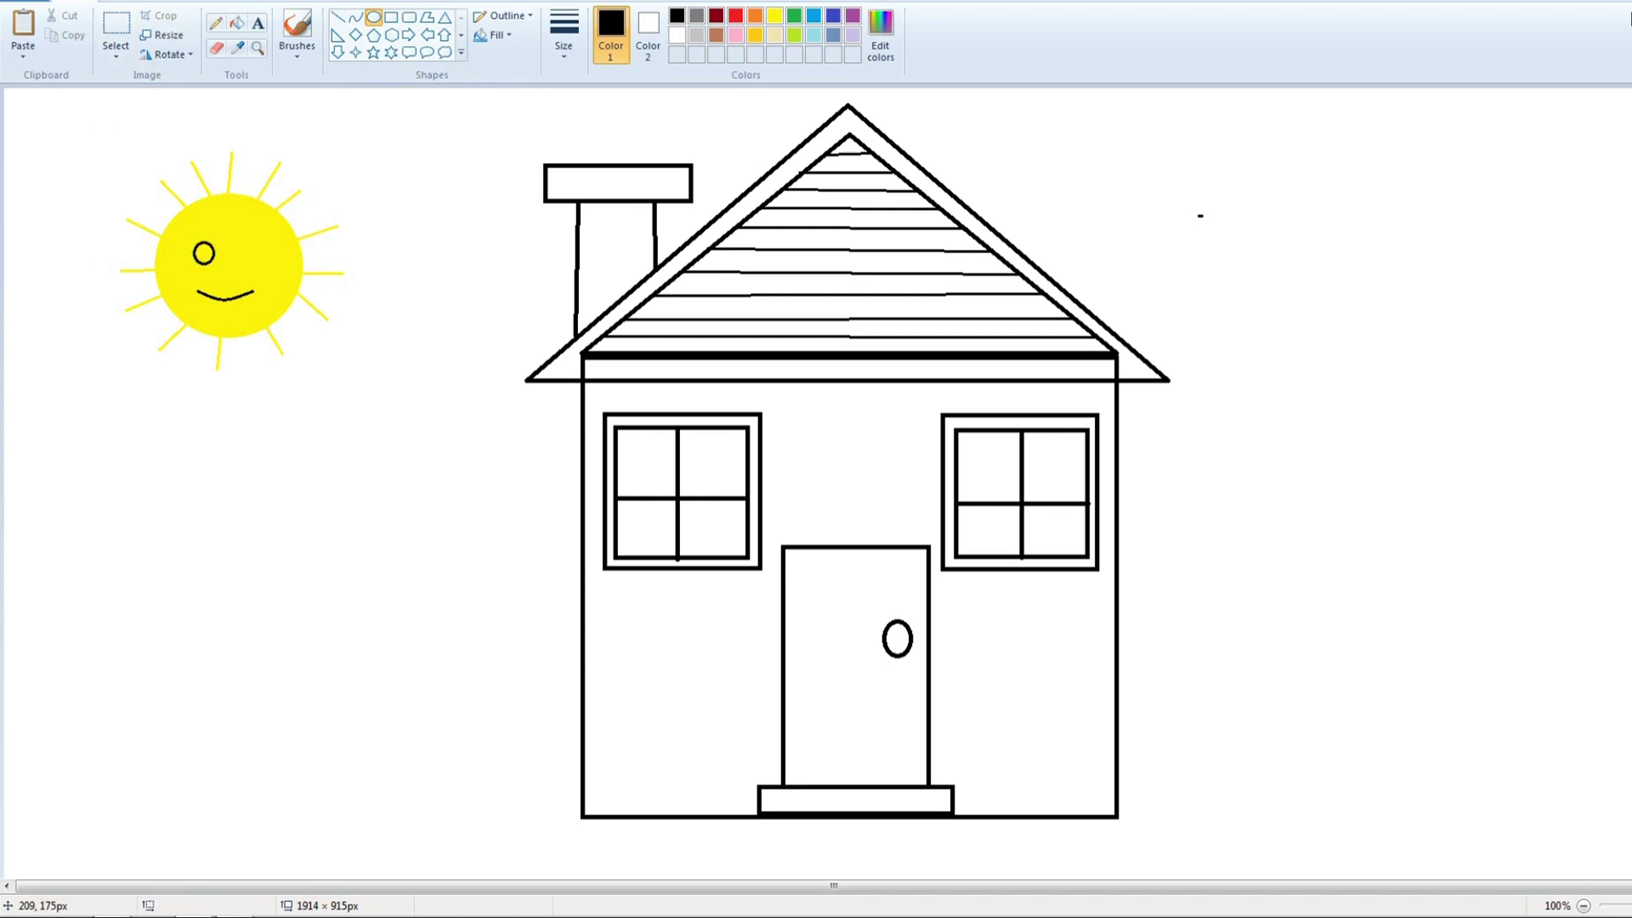
click(116, 34)
key(ctrl+c)
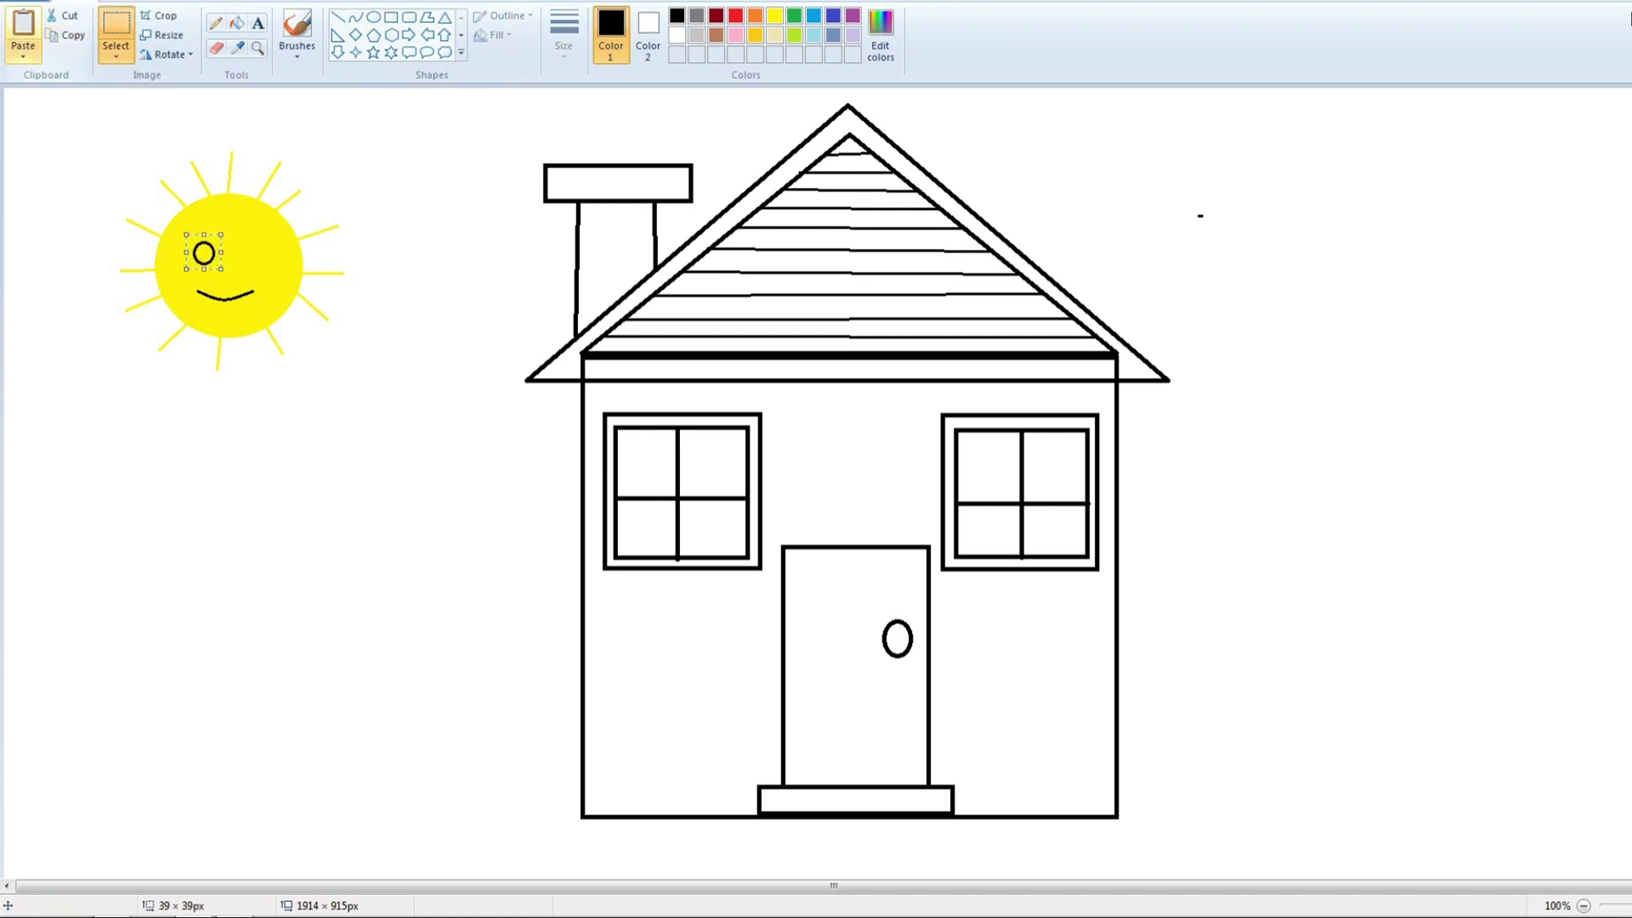
click(23, 34)
drag(21, 105, 244, 249)
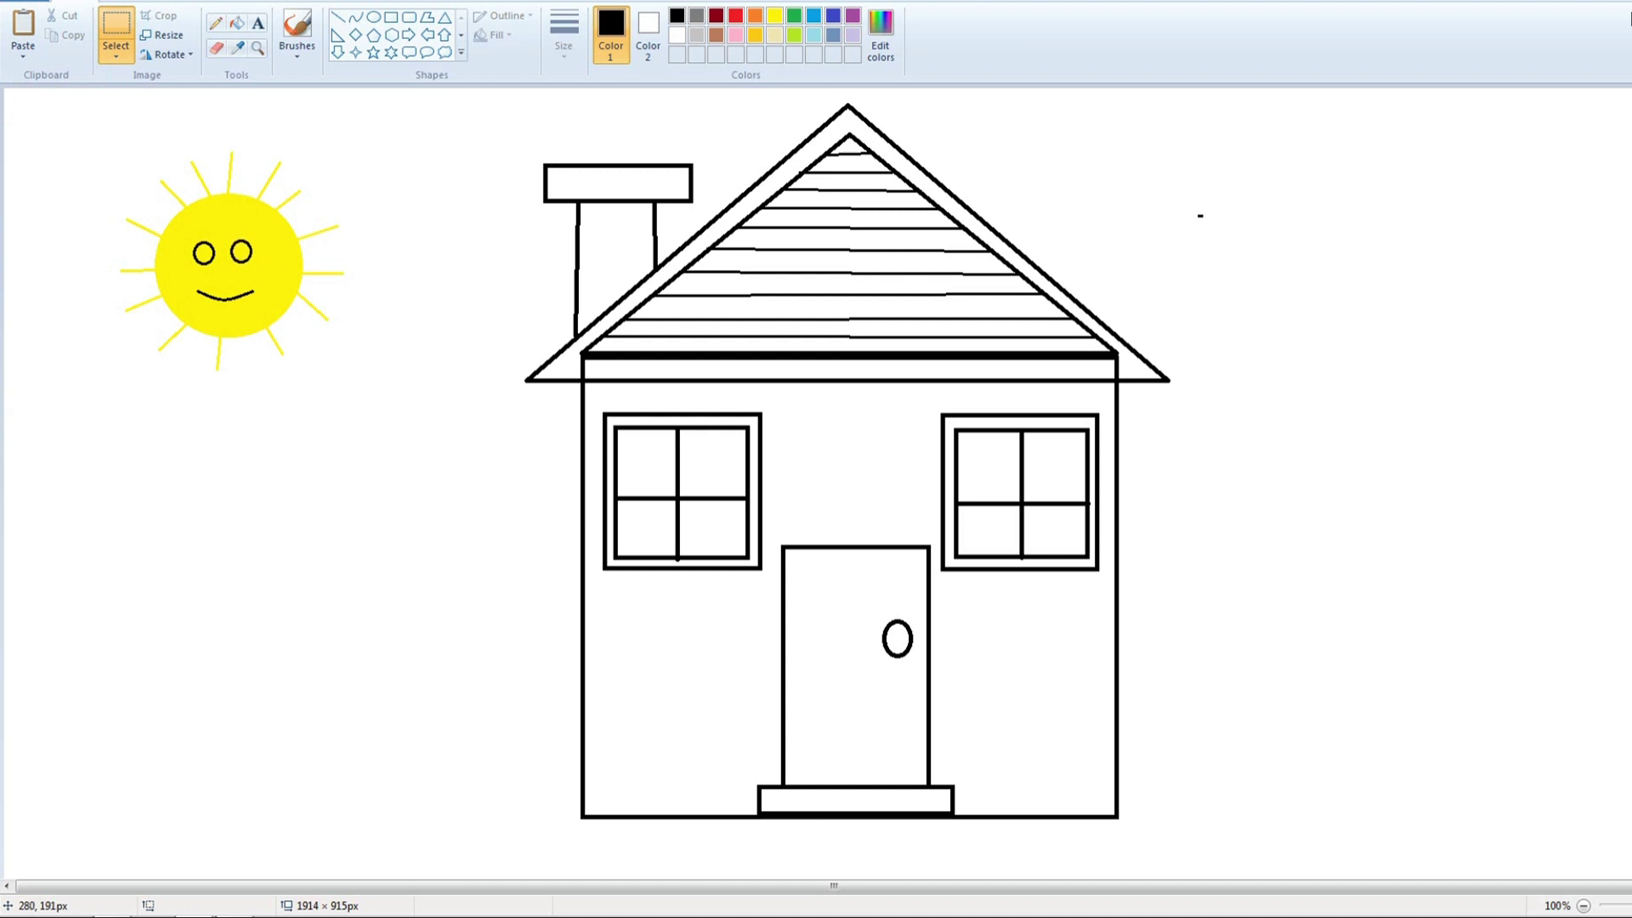
Fill the chimney's cap with red.
click(374, 17)
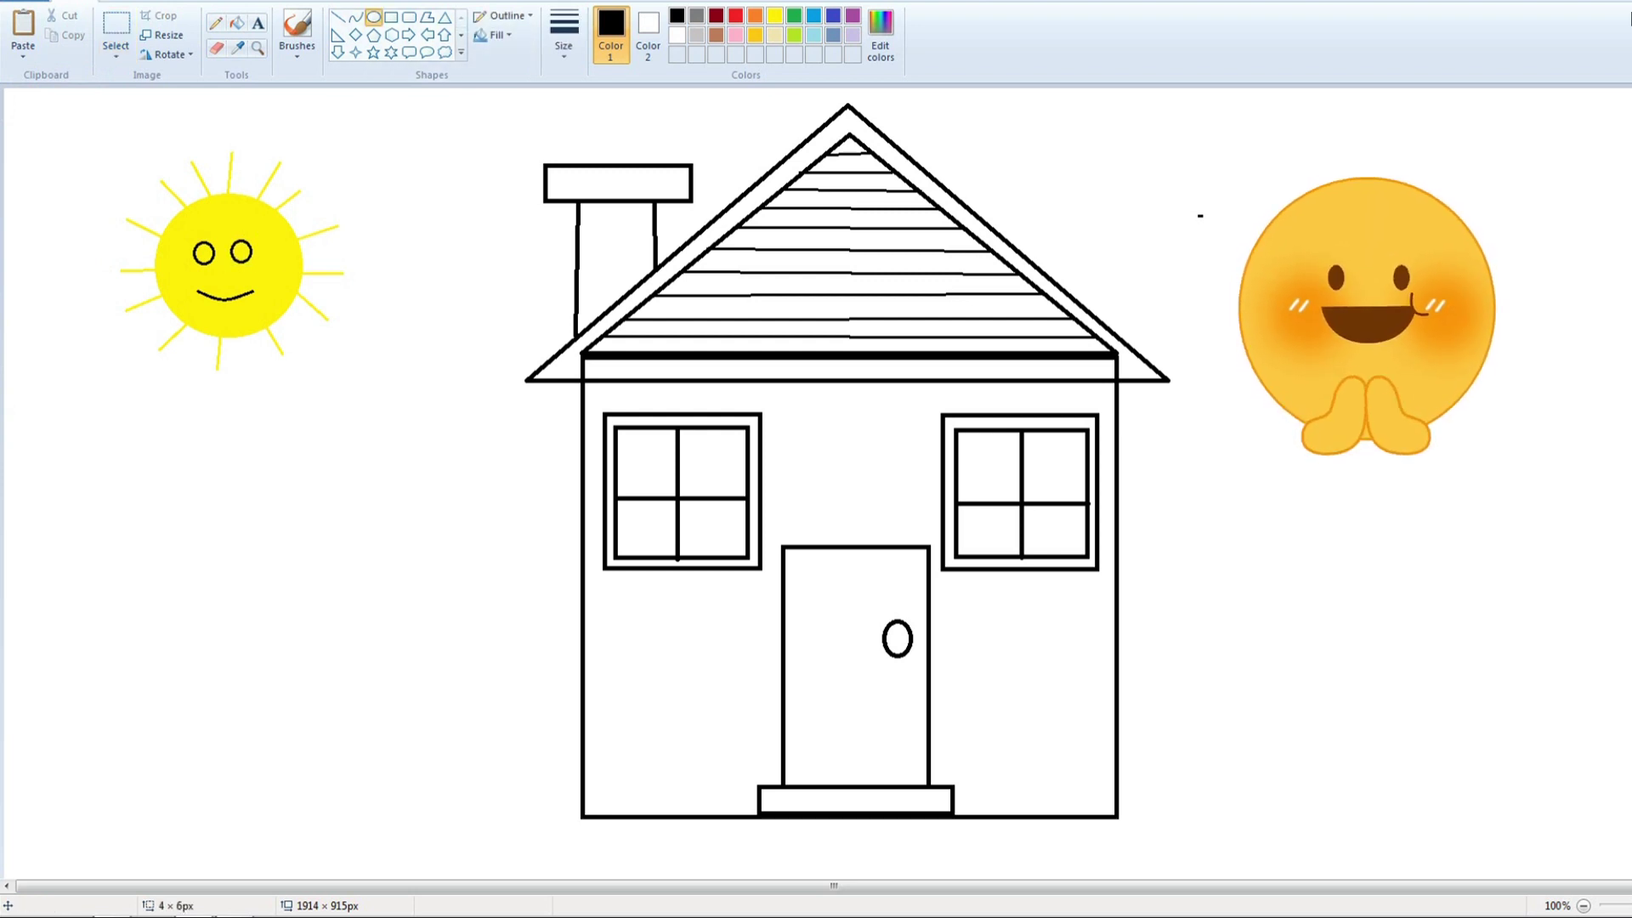
click(355, 17)
click(737, 15)
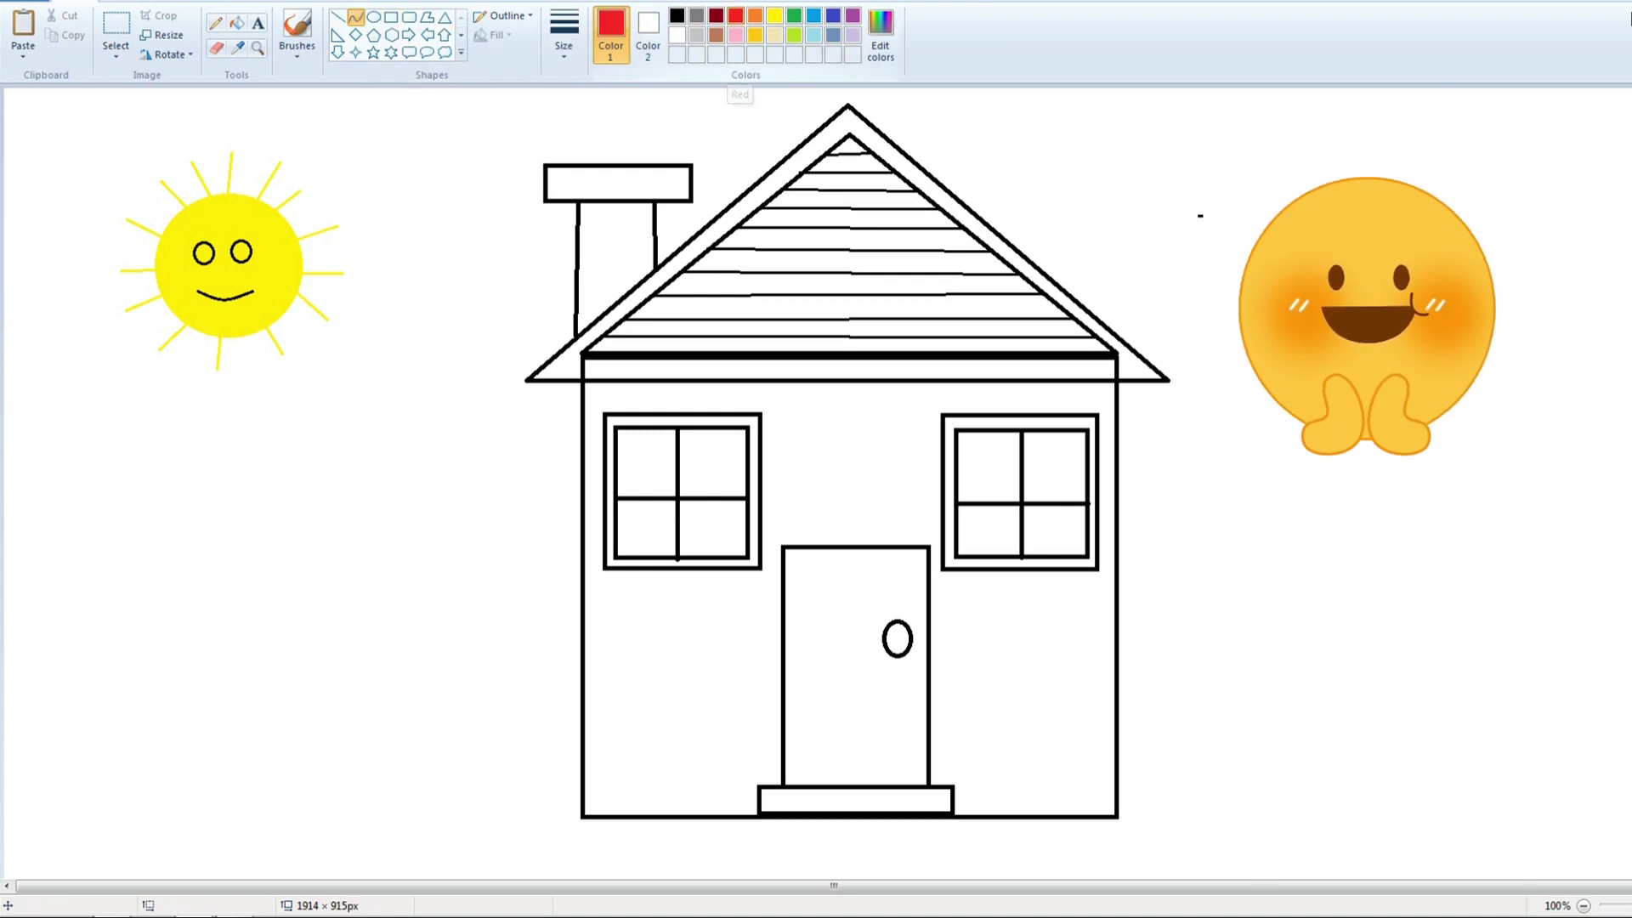
click(237, 24)
click(645, 183)
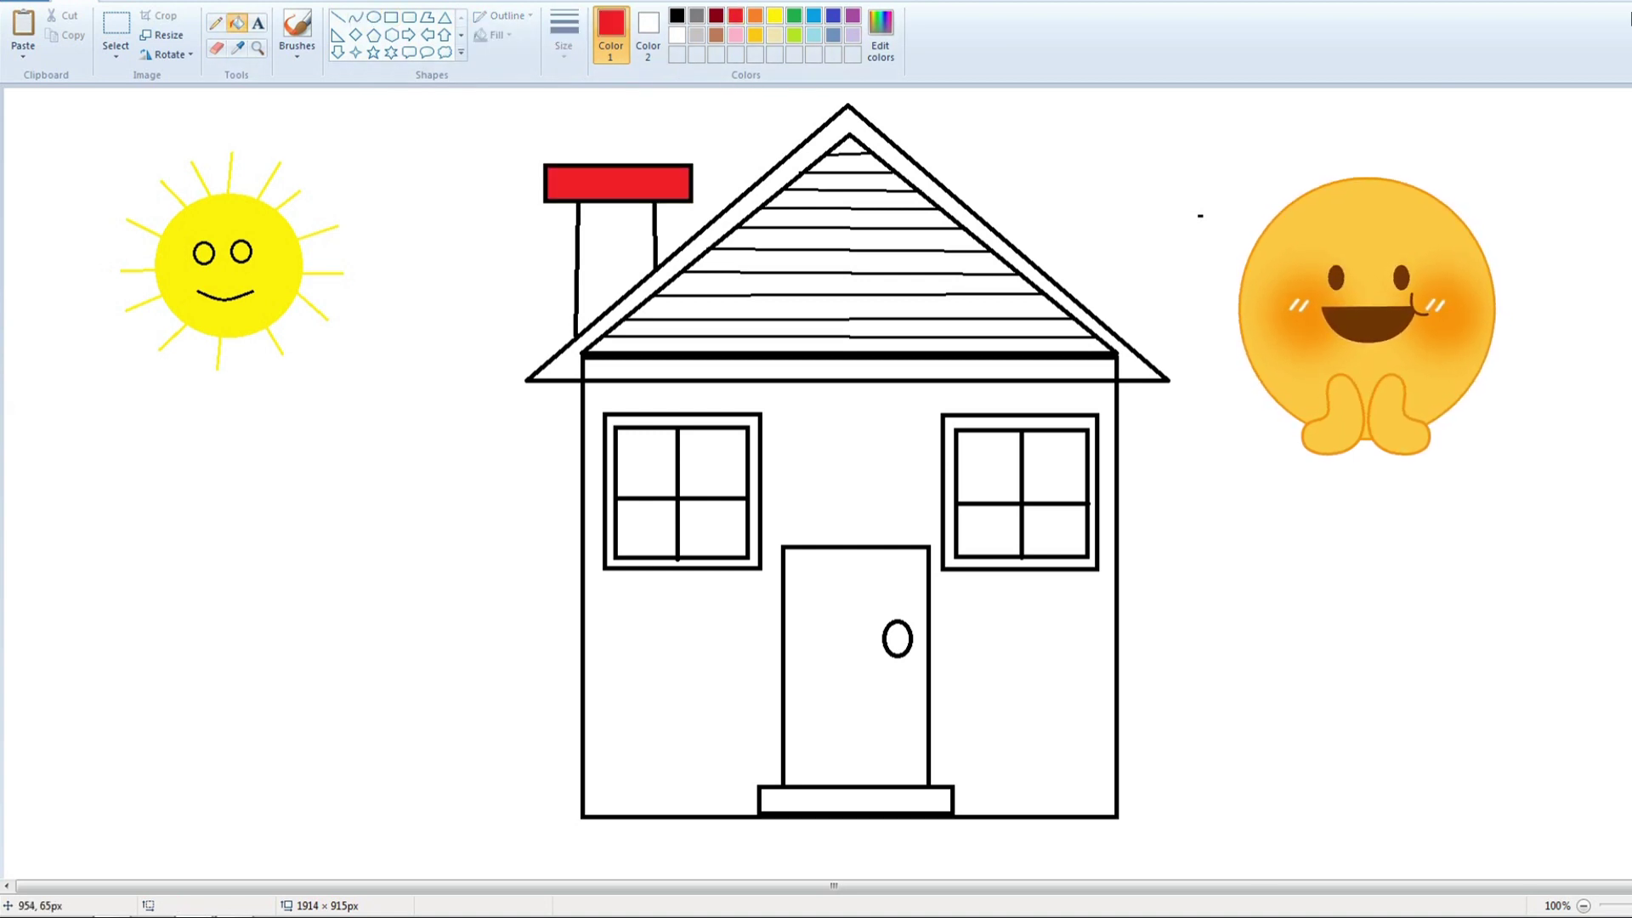
Fill every siding strip of the inner roof triangle with red, from the peak down to the base.
click(849, 146)
click(842, 163)
click(838, 181)
click(829, 199)
click(819, 219)
click(813, 239)
click(808, 261)
click(803, 284)
click(797, 307)
click(792, 328)
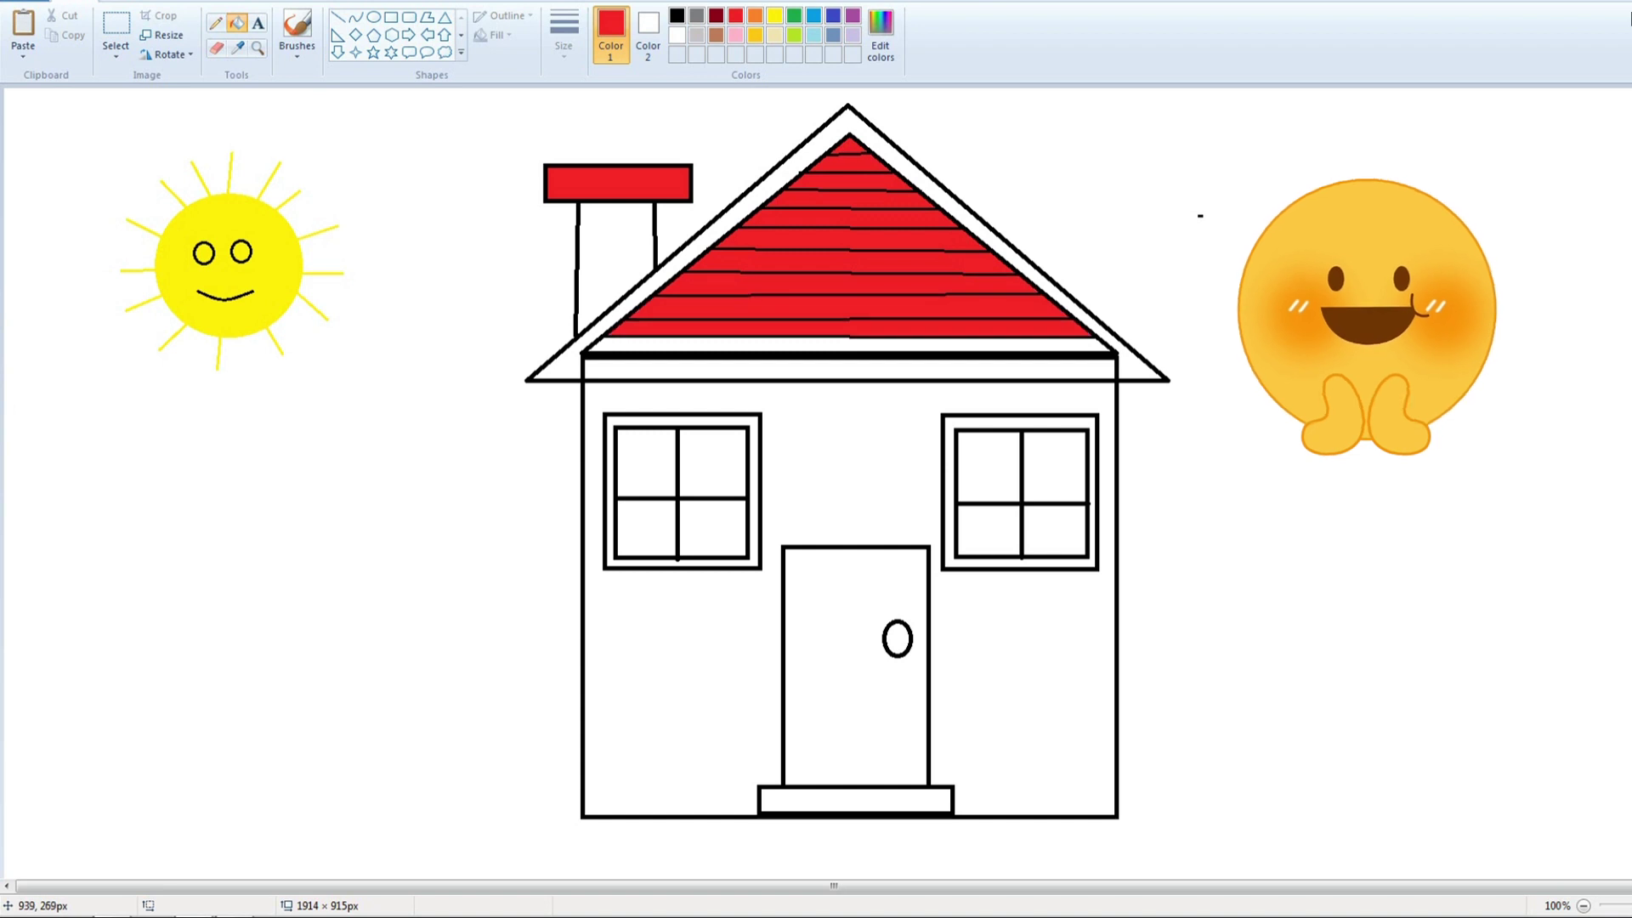
click(791, 345)
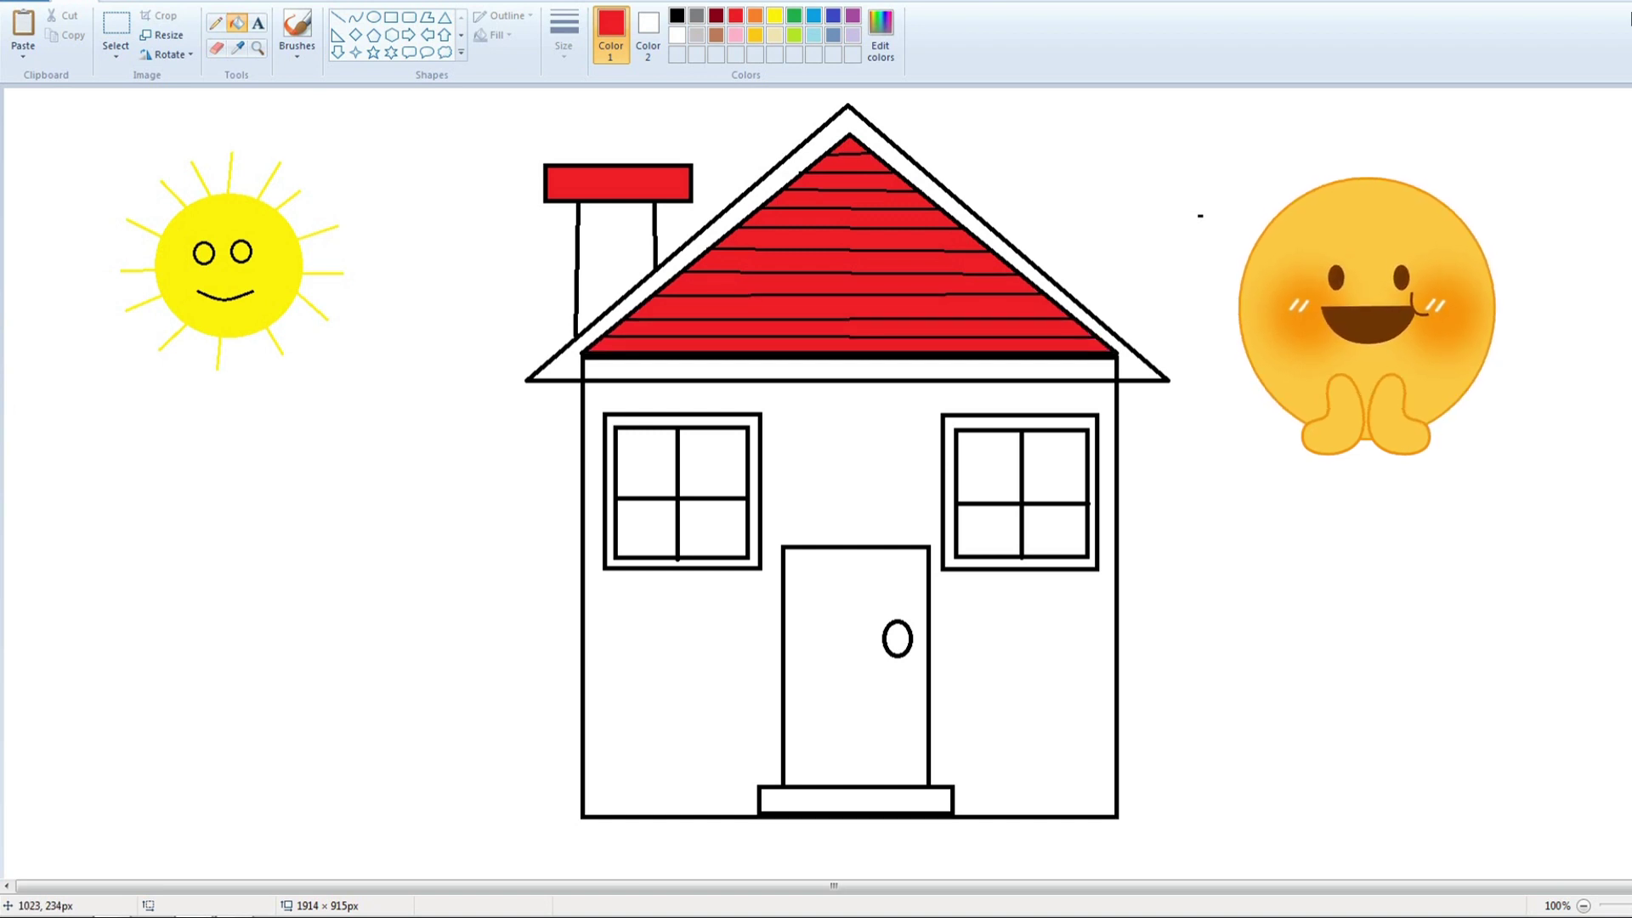
Fill the chimney stack with dark red and the roof border, including the strip below the siding, with lavender.
click(716, 15)
click(616, 263)
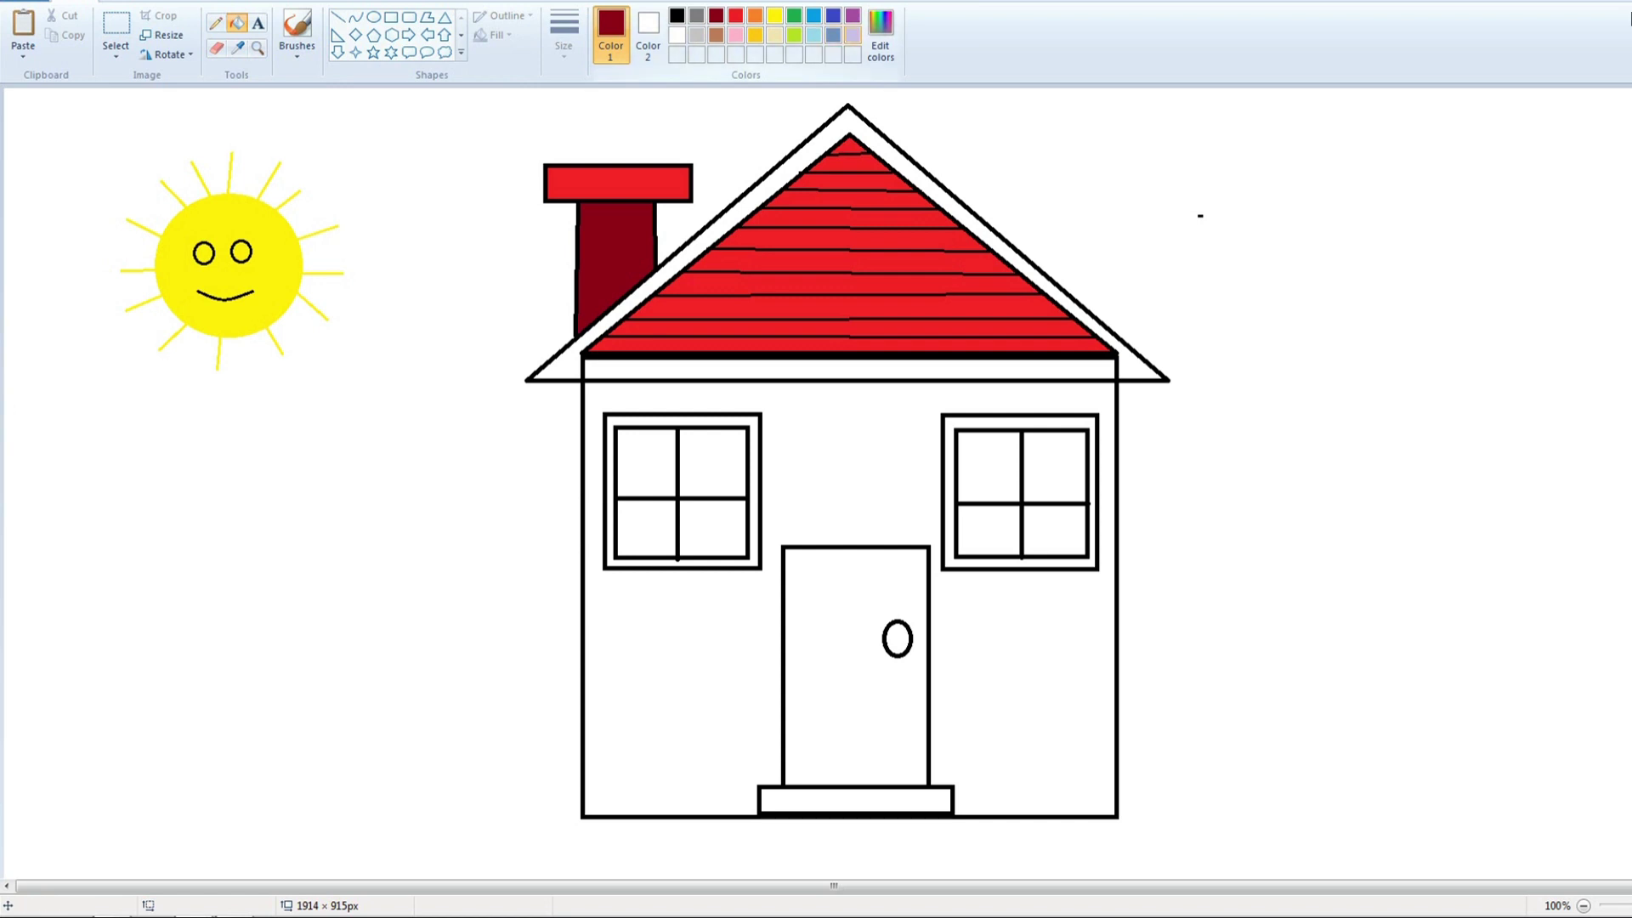
click(852, 35)
click(791, 164)
click(745, 368)
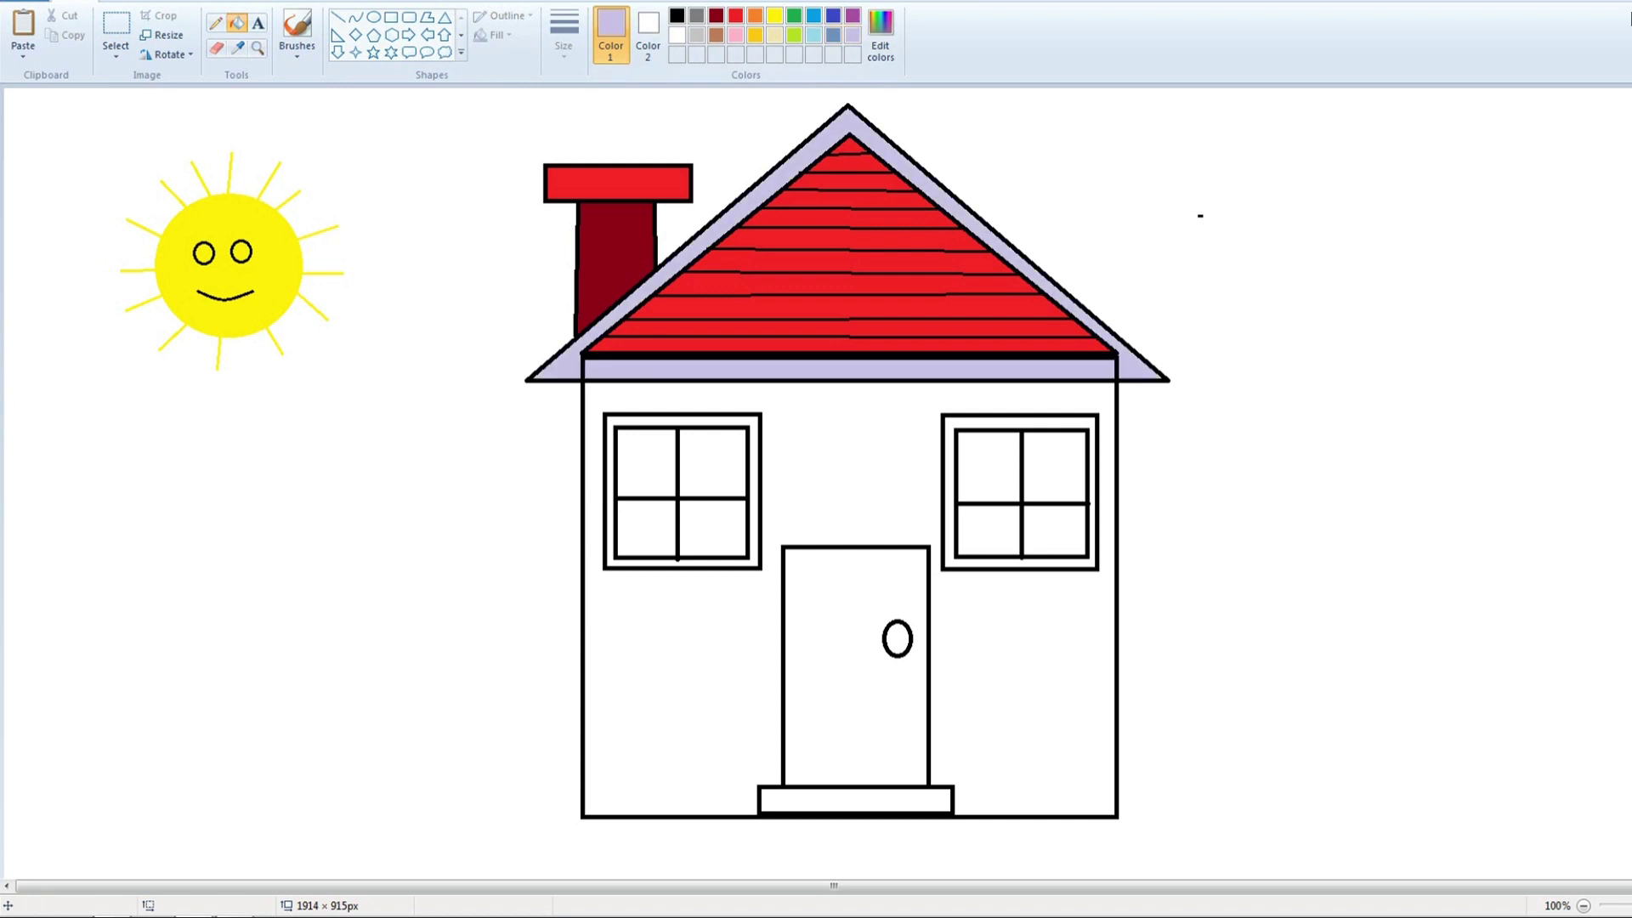
Fill all four panes of both windows with turquoise blue.
click(814, 16)
click(647, 461)
click(699, 457)
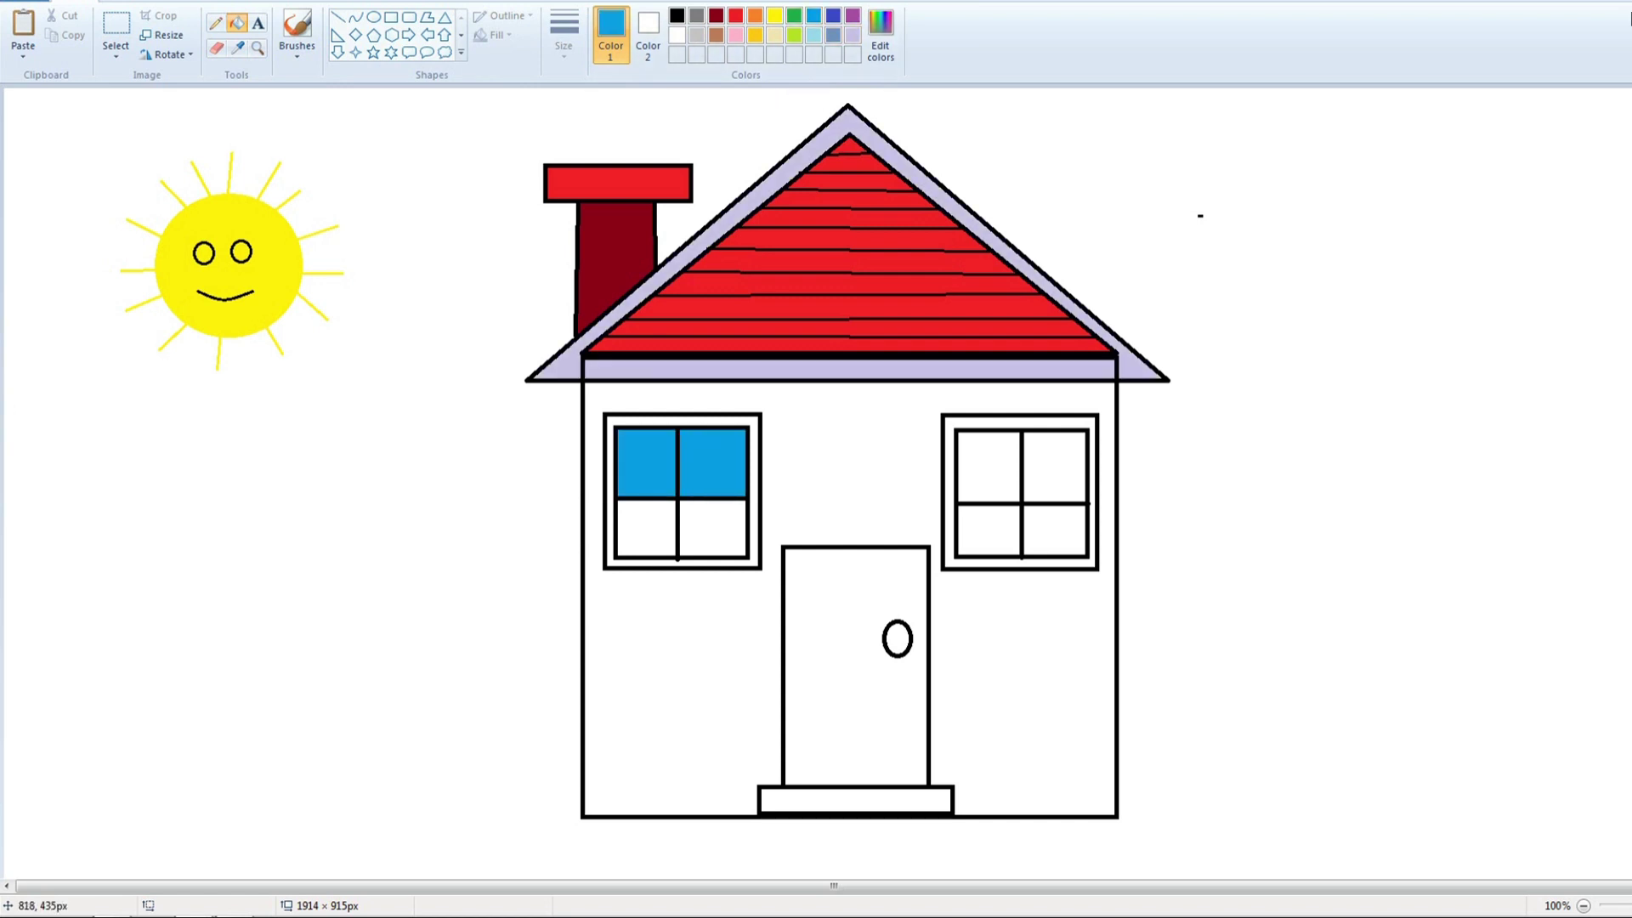
click(712, 527)
click(646, 527)
click(988, 466)
click(1055, 466)
click(1055, 530)
click(988, 530)
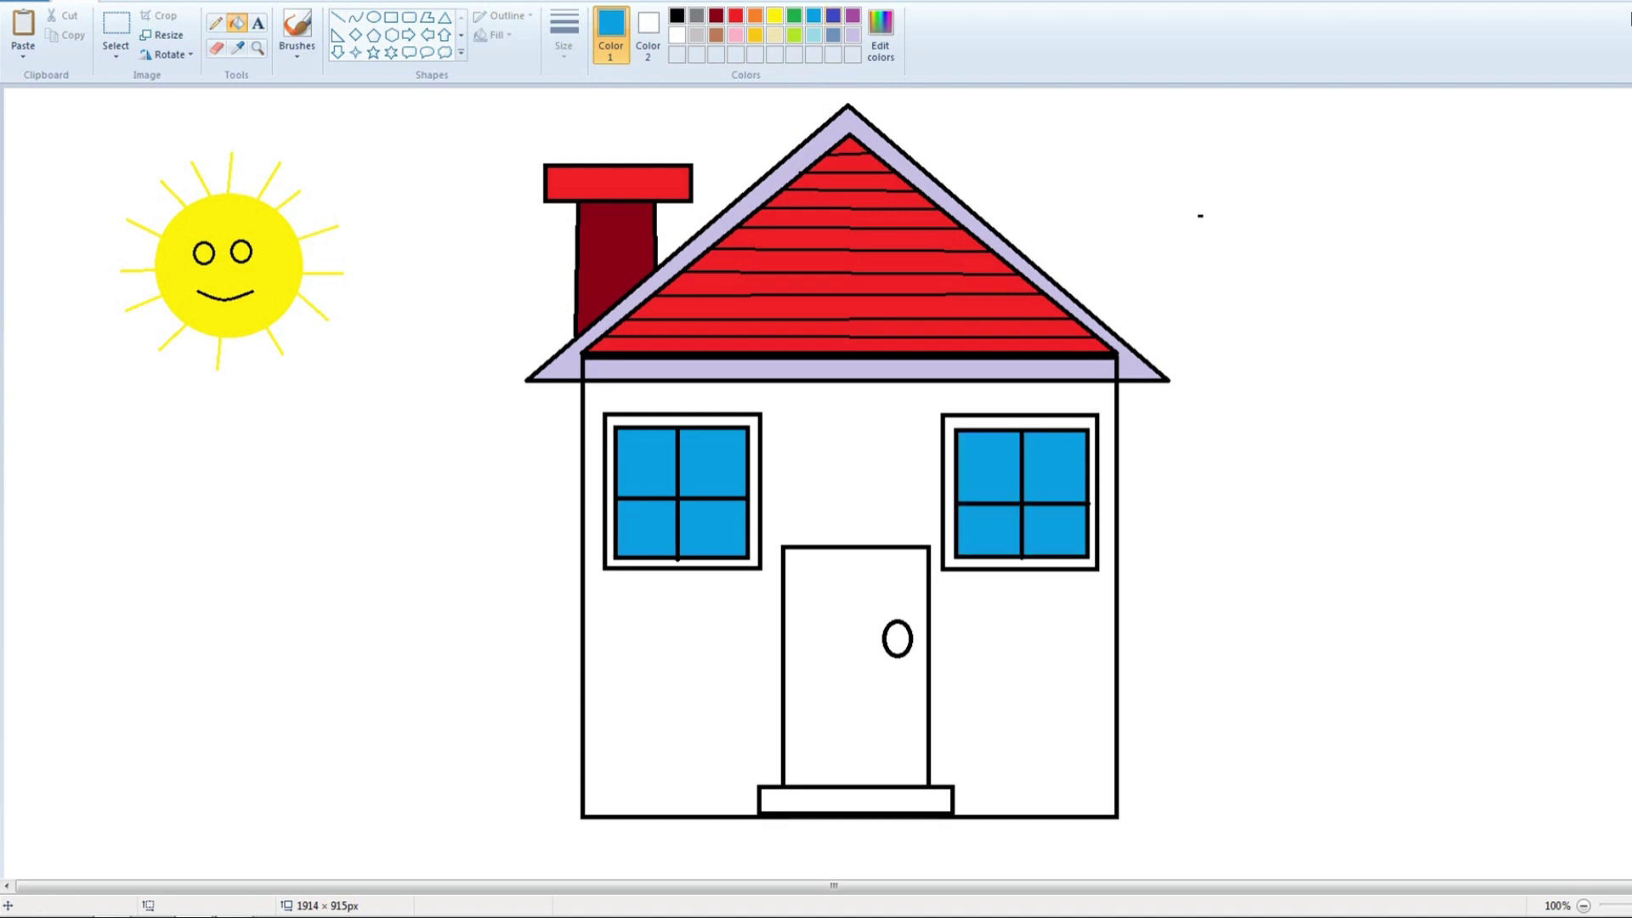
Fill the door with brown, leaving the doorknob white.
click(716, 35)
click(850, 671)
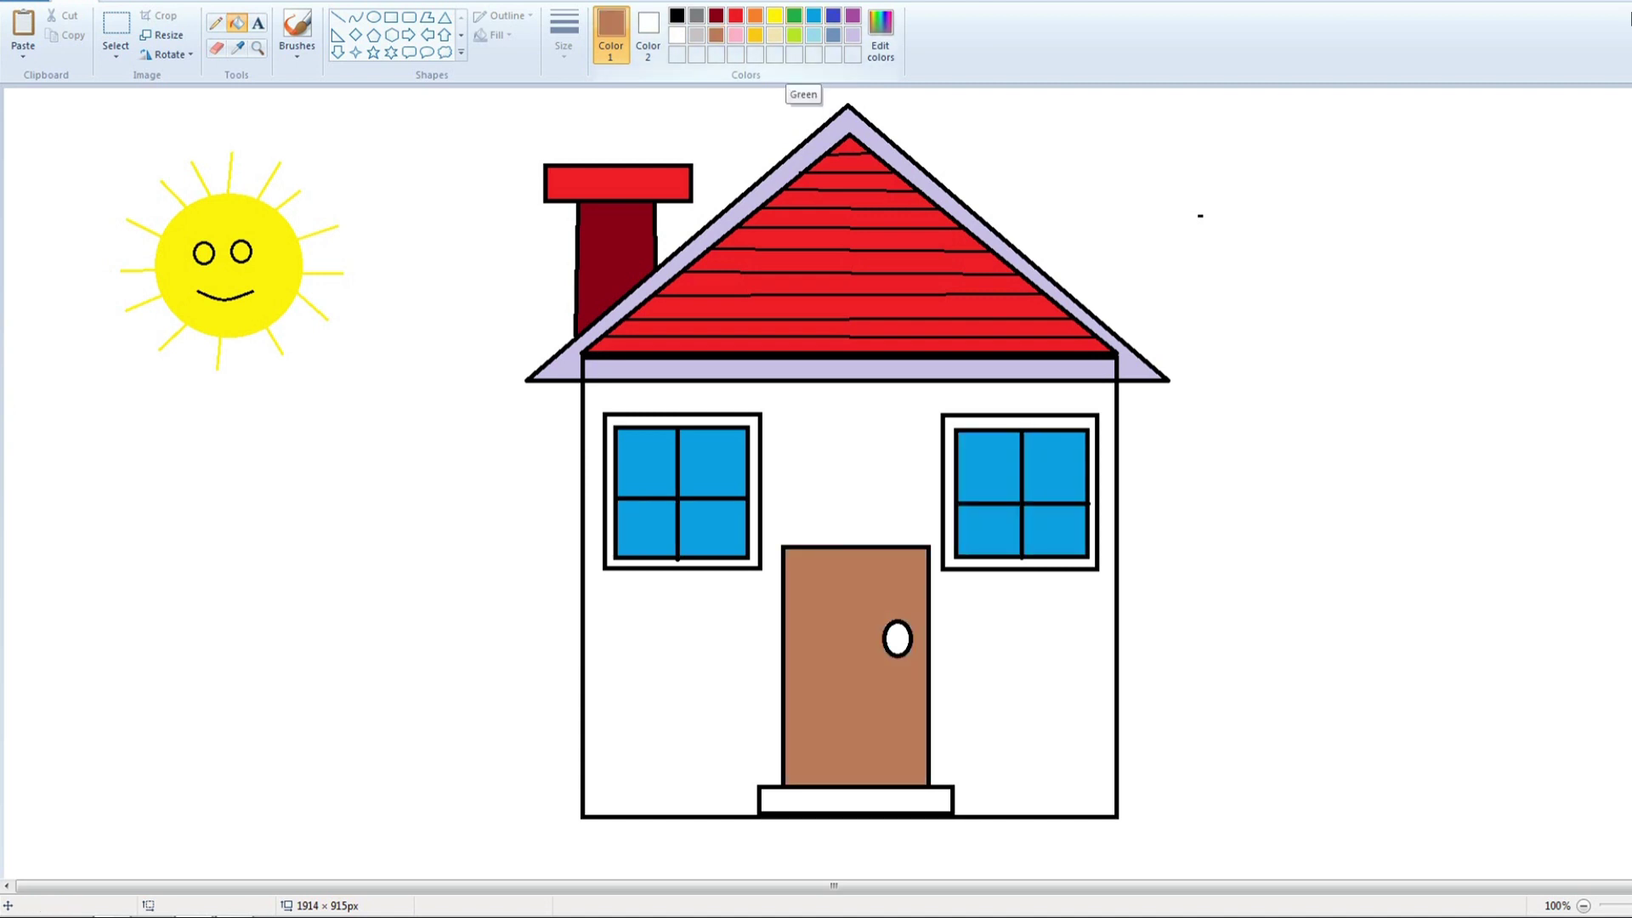
click(853, 35)
click(855, 800)
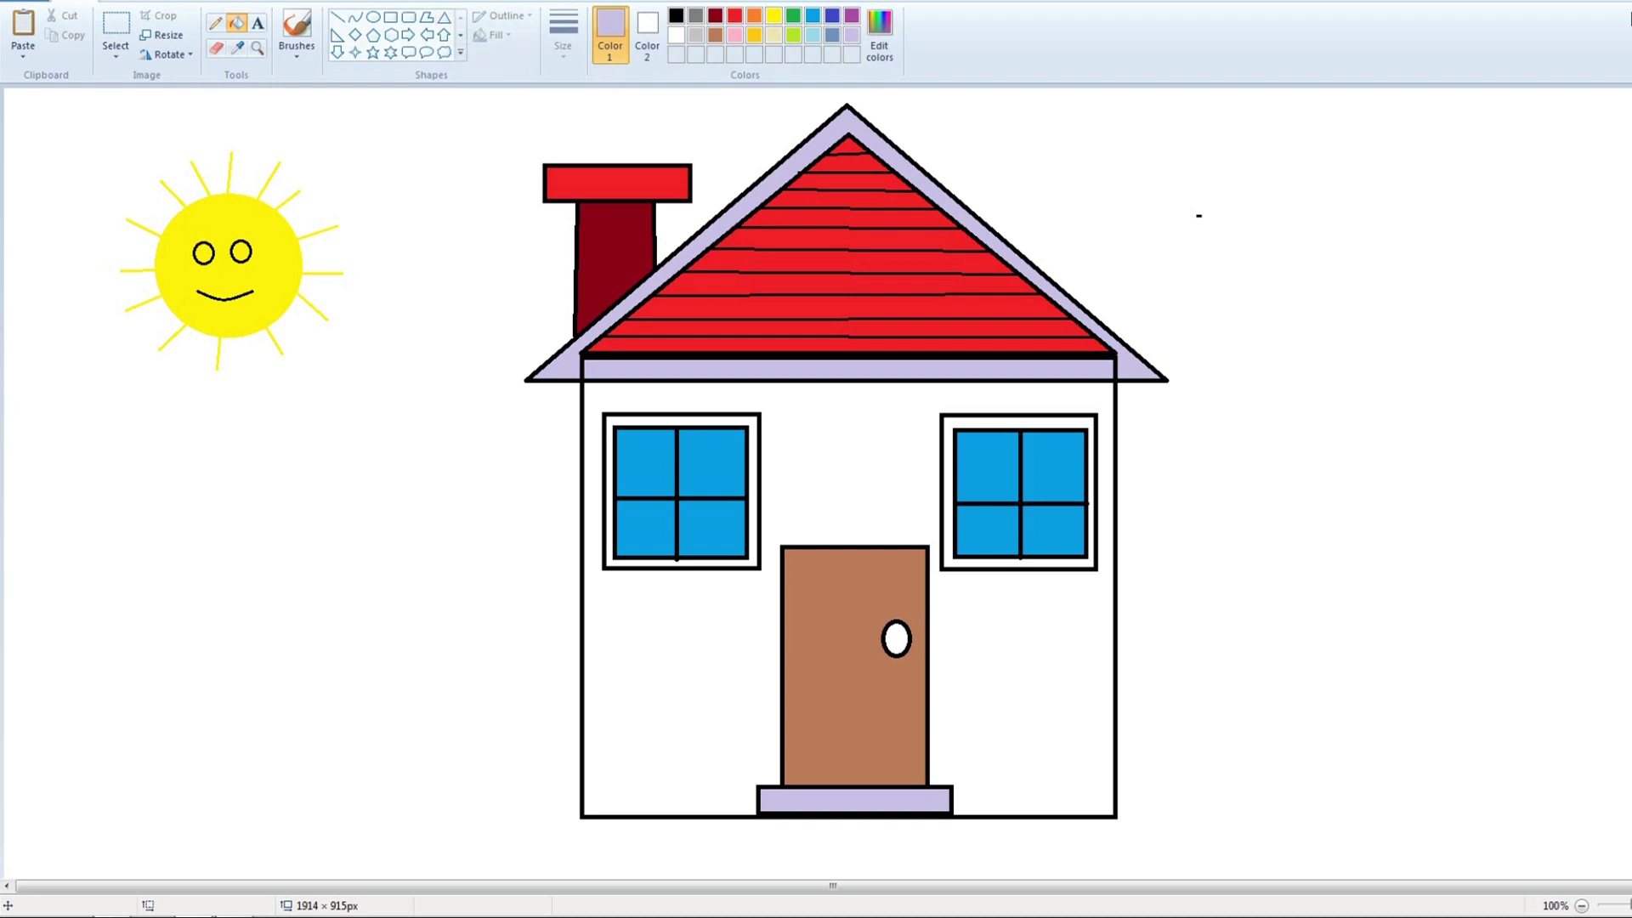
key(ctrl+z)
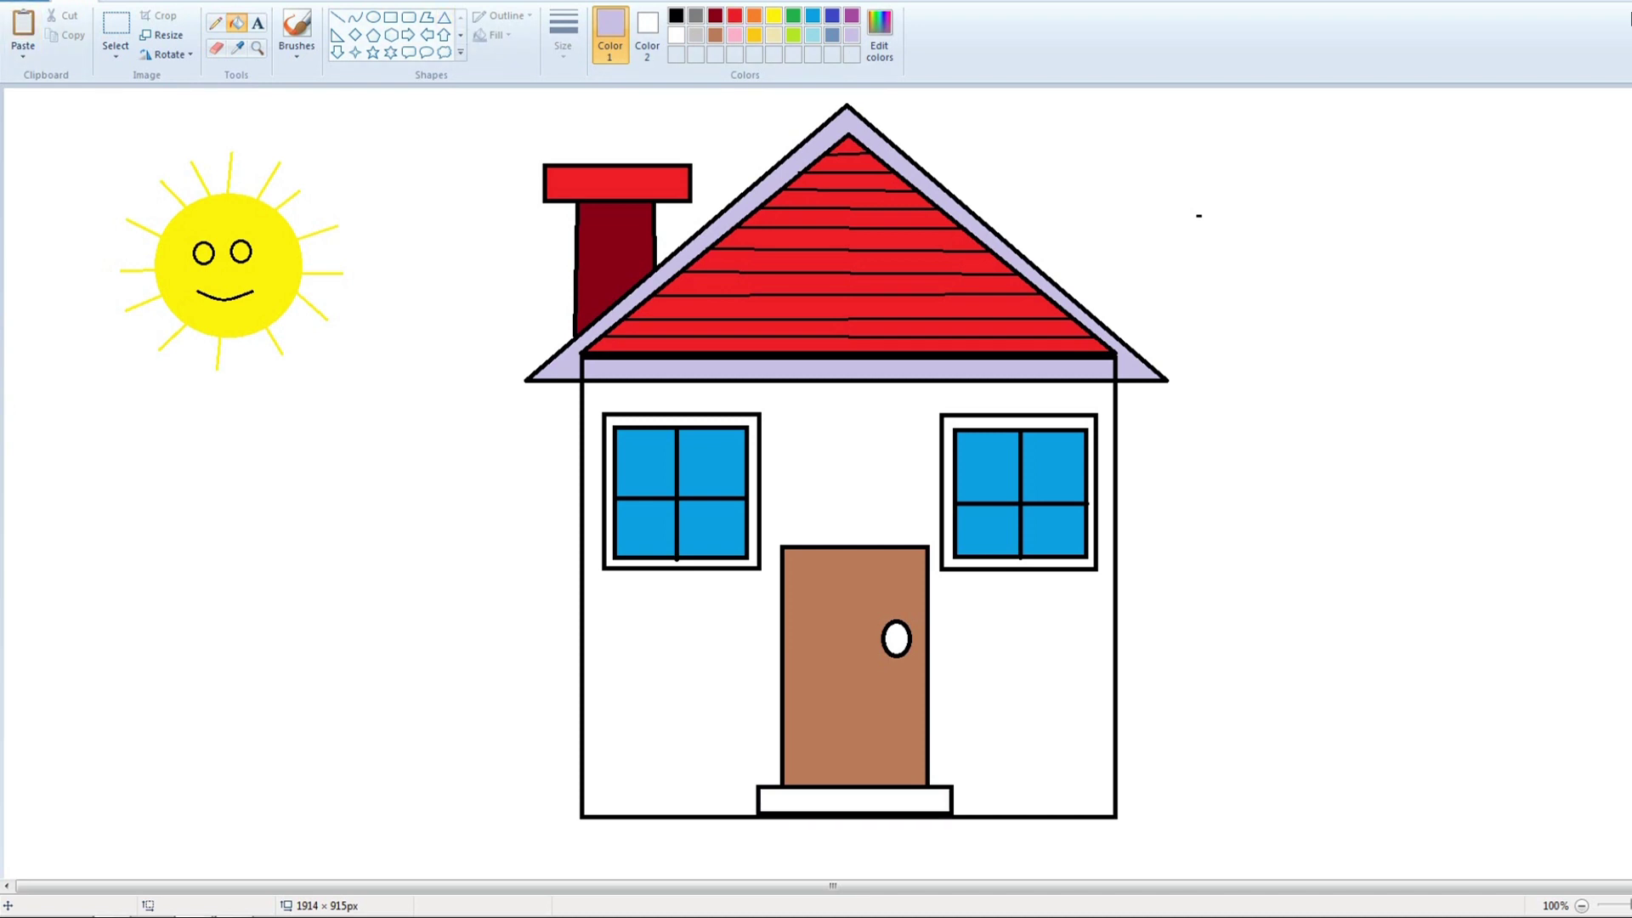
Fill both window frames and the doorstep with light turquoise and the house wall with light yellow.
click(813, 34)
click(609, 420)
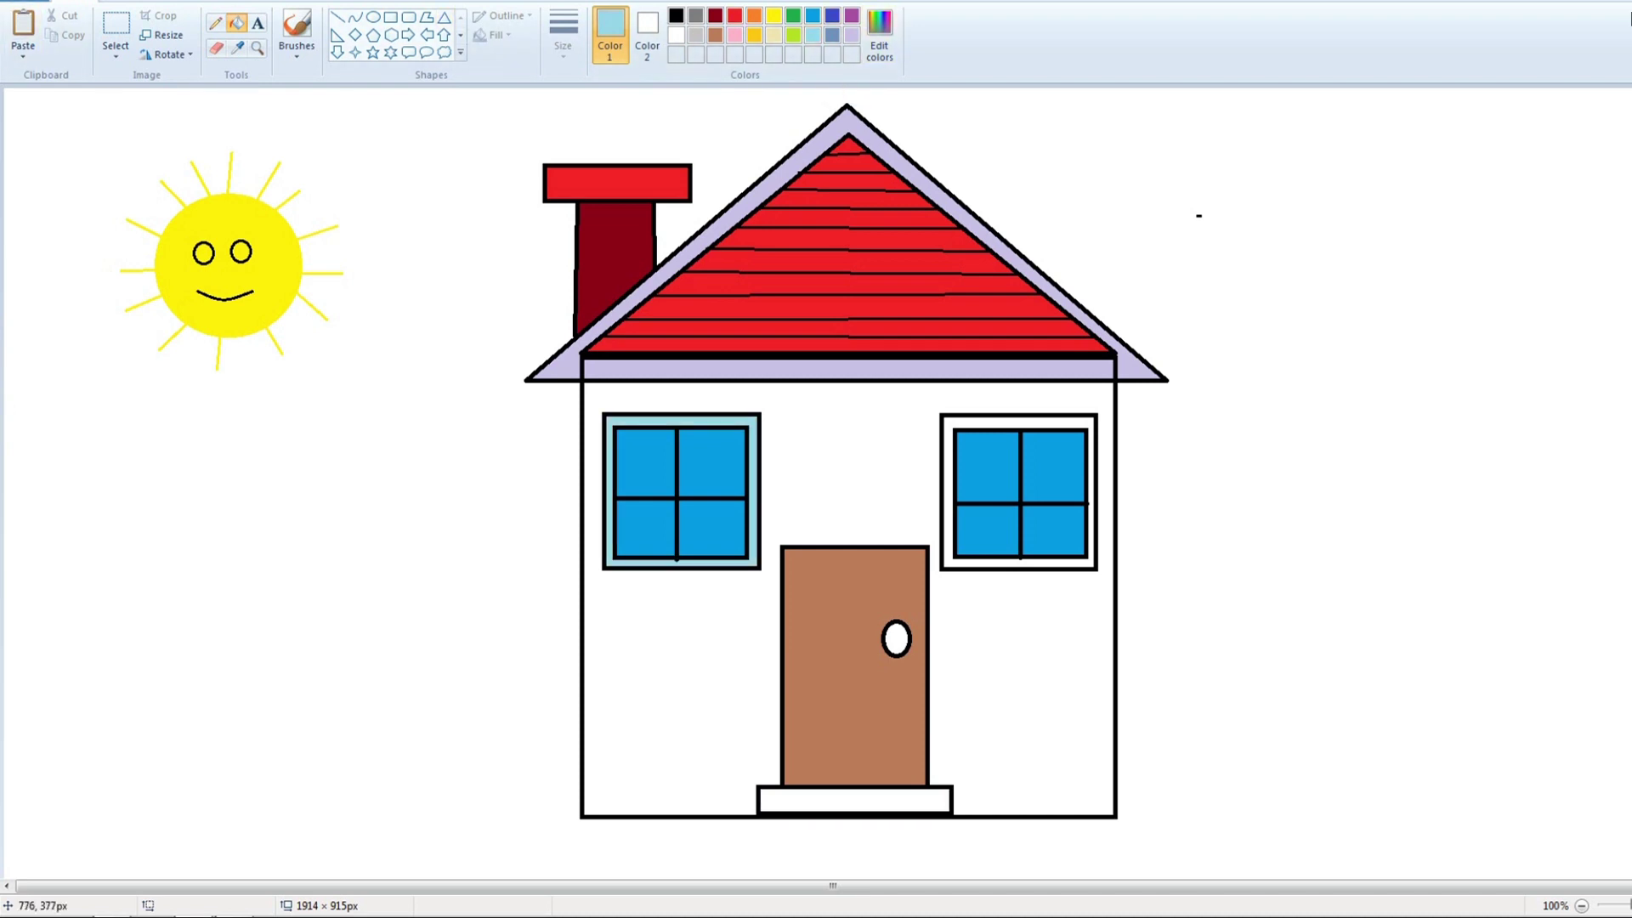
click(946, 420)
click(857, 799)
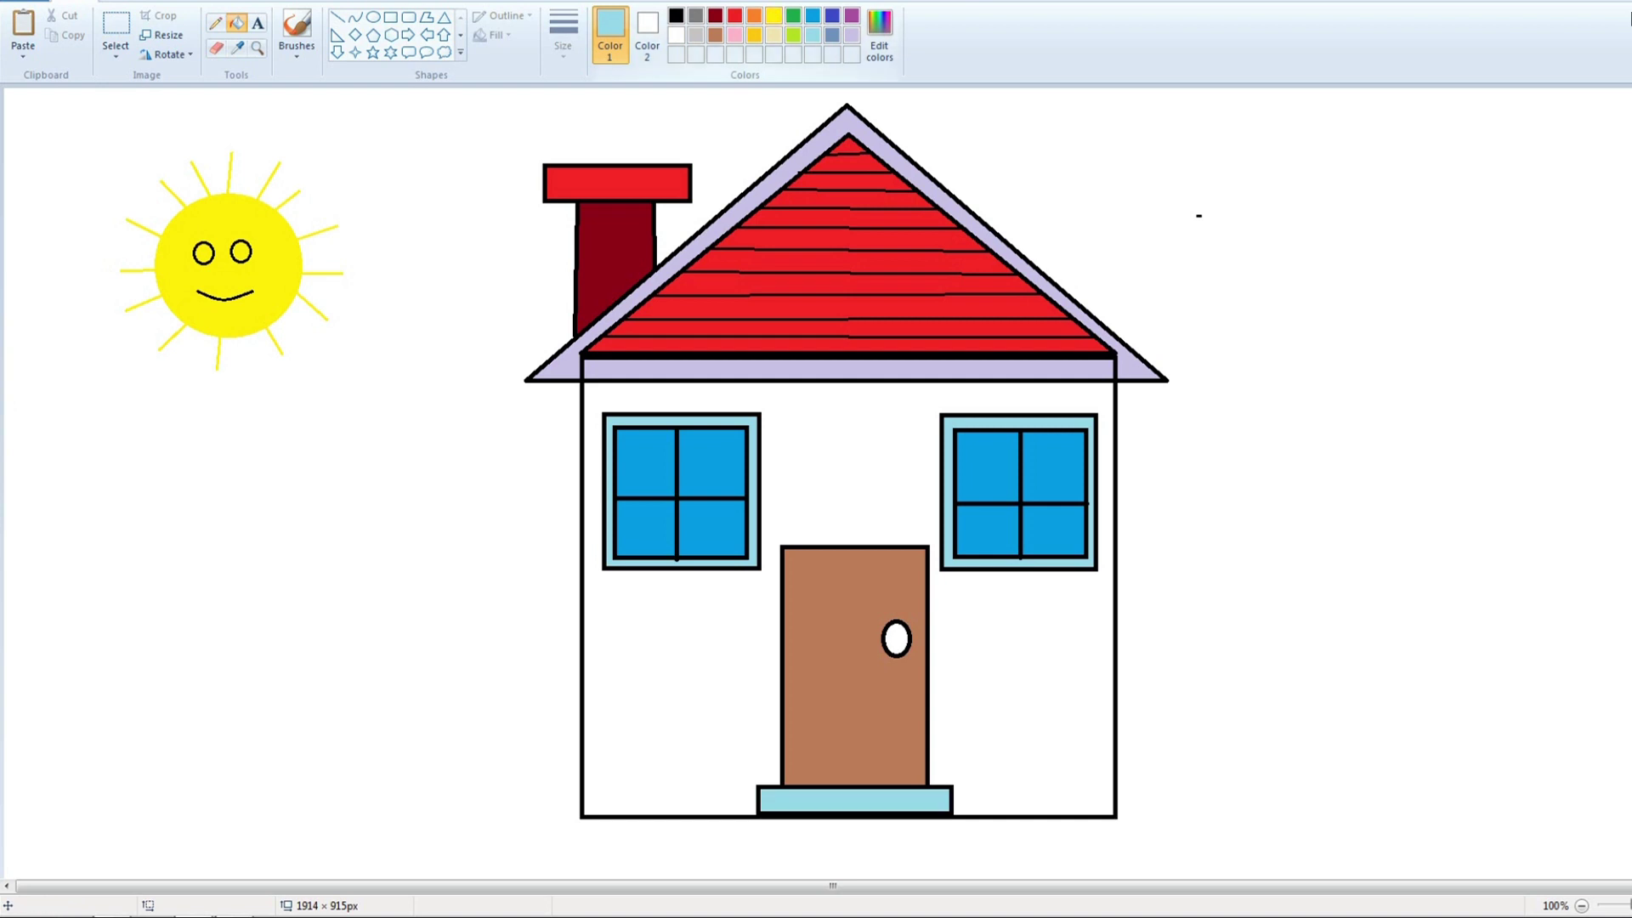
click(774, 35)
click(788, 412)
Draw a wide green cloud callout as a bush on the ground against the house's right wall.
click(793, 15)
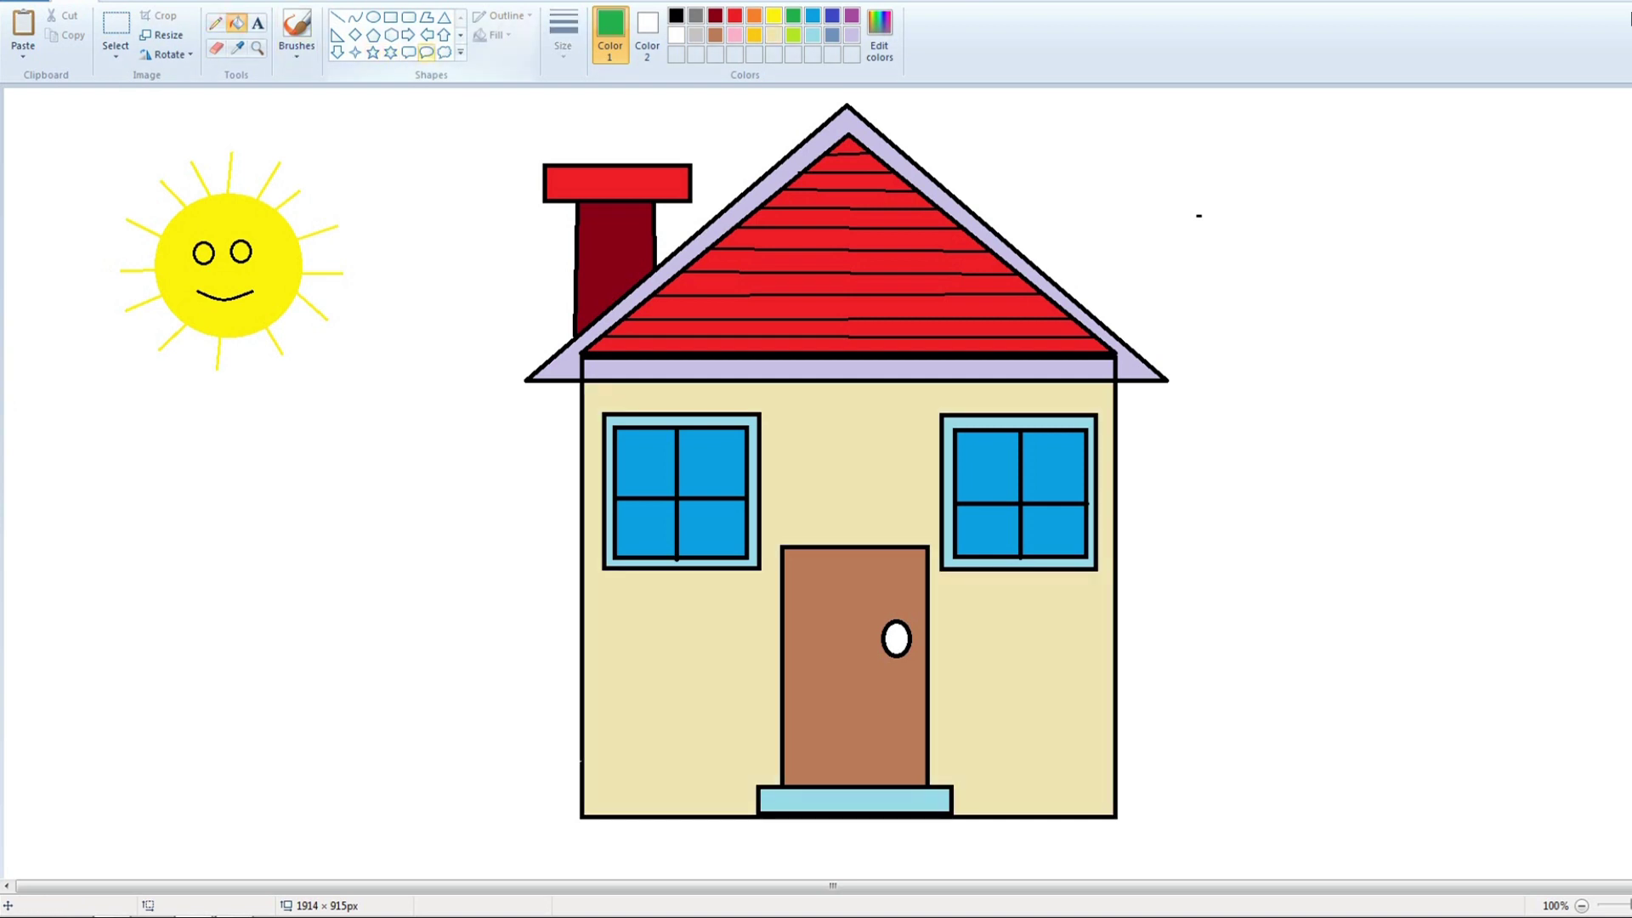
click(444, 52)
drag(1119, 783, 1467, 879)
drag(1317, 827, 1312, 823)
click(1530, 833)
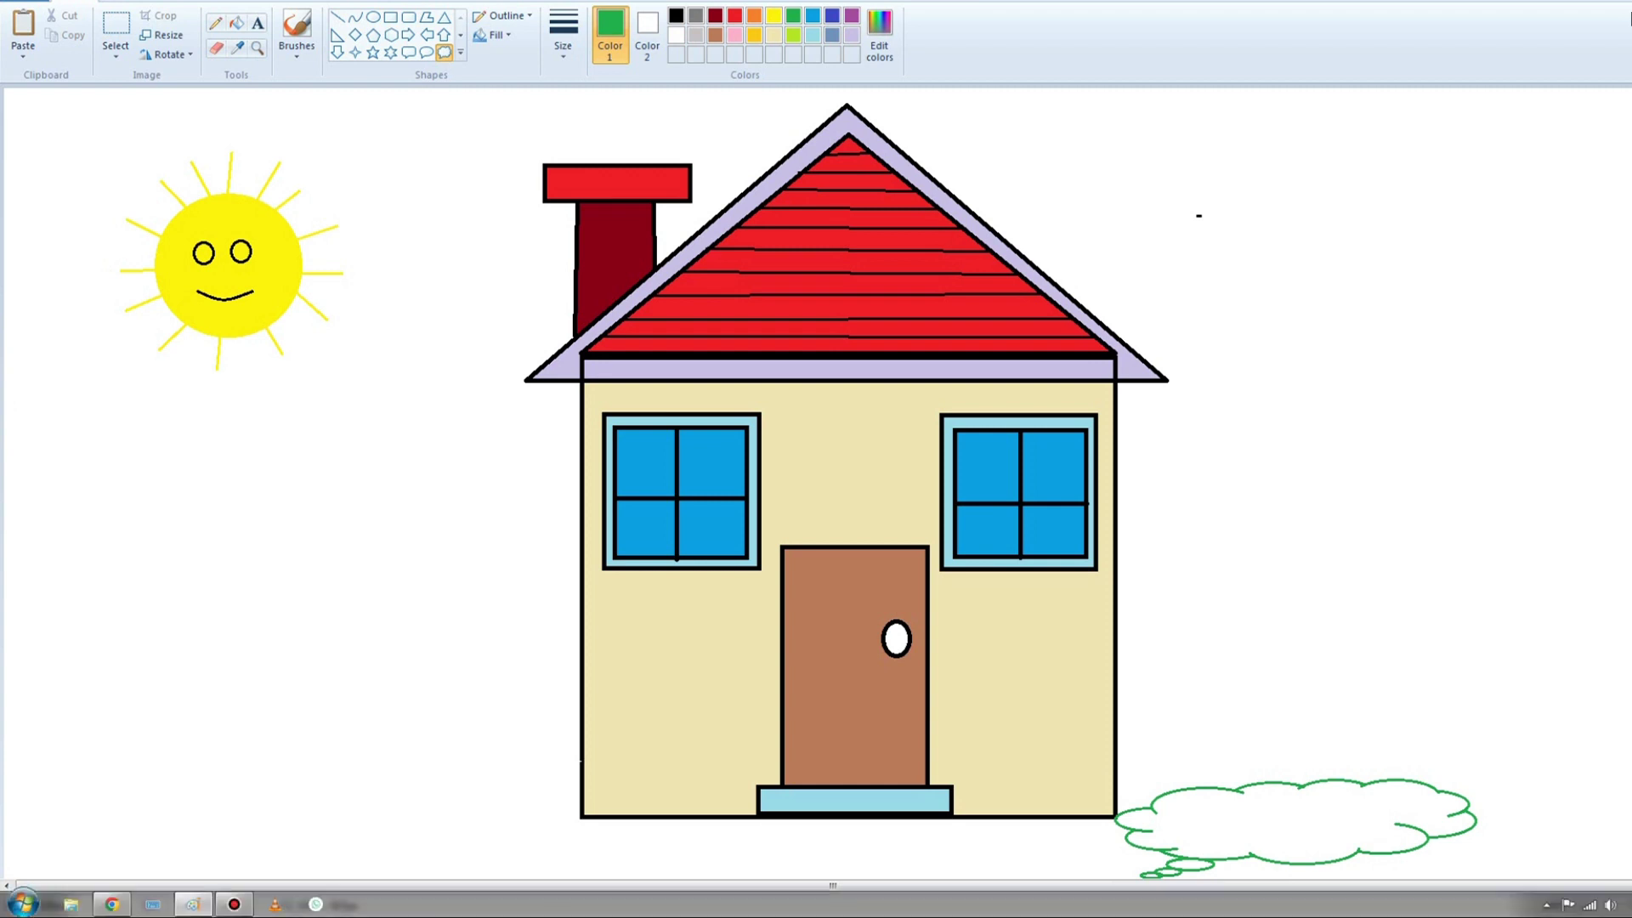
drag(180, 766, 582, 914)
drag(434, 811, 433, 803)
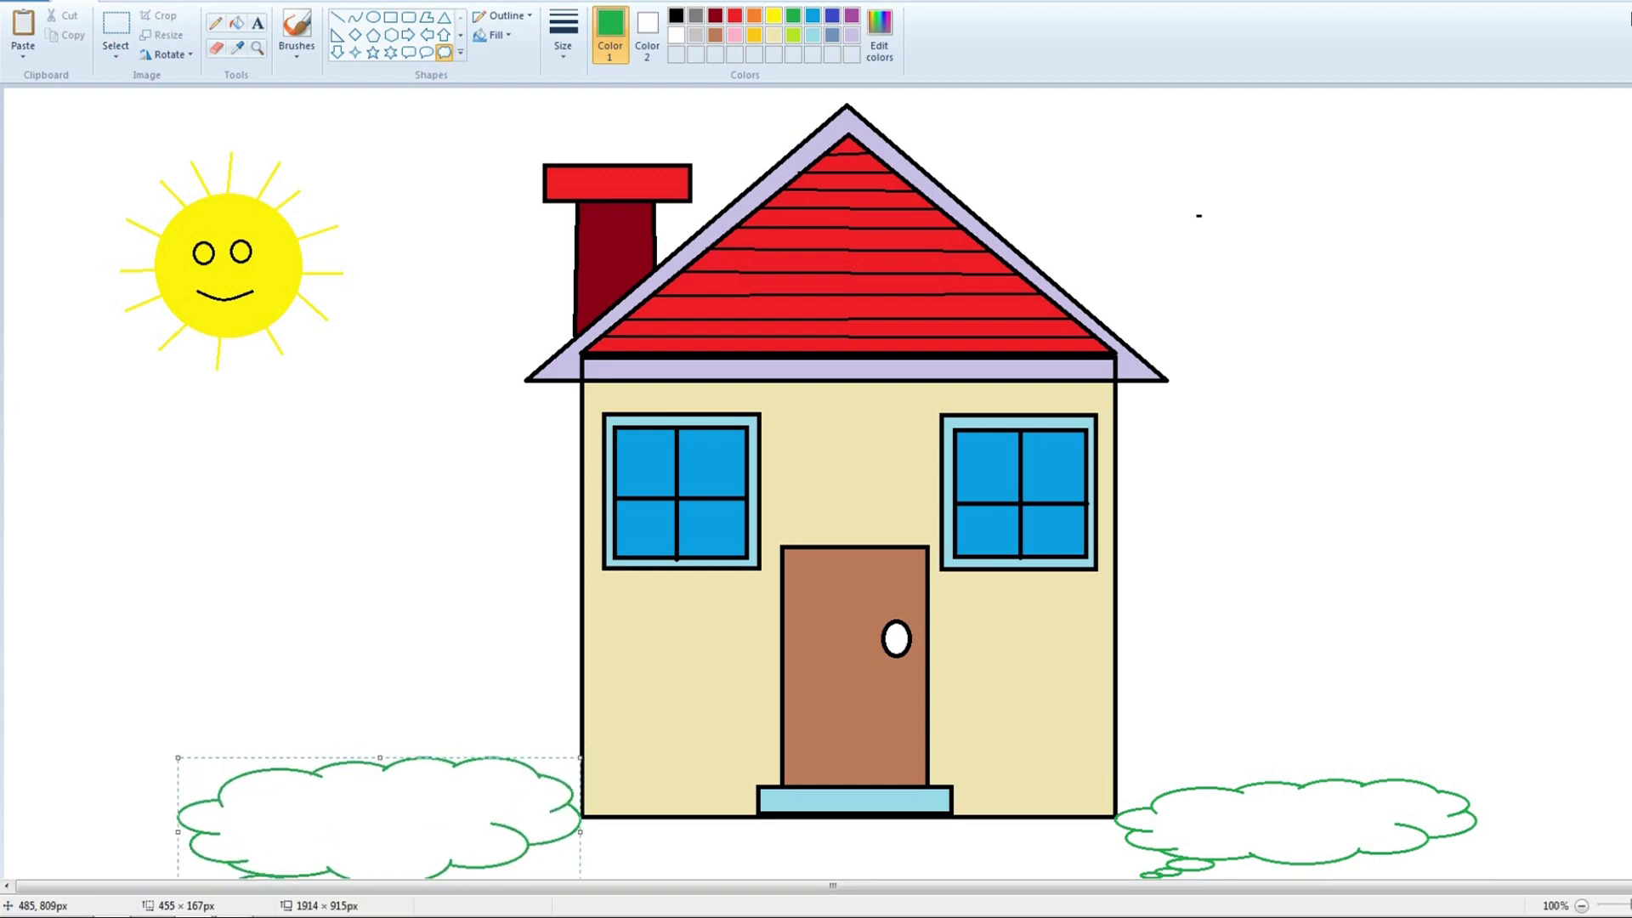
click(391, 646)
key(ctrl+z)
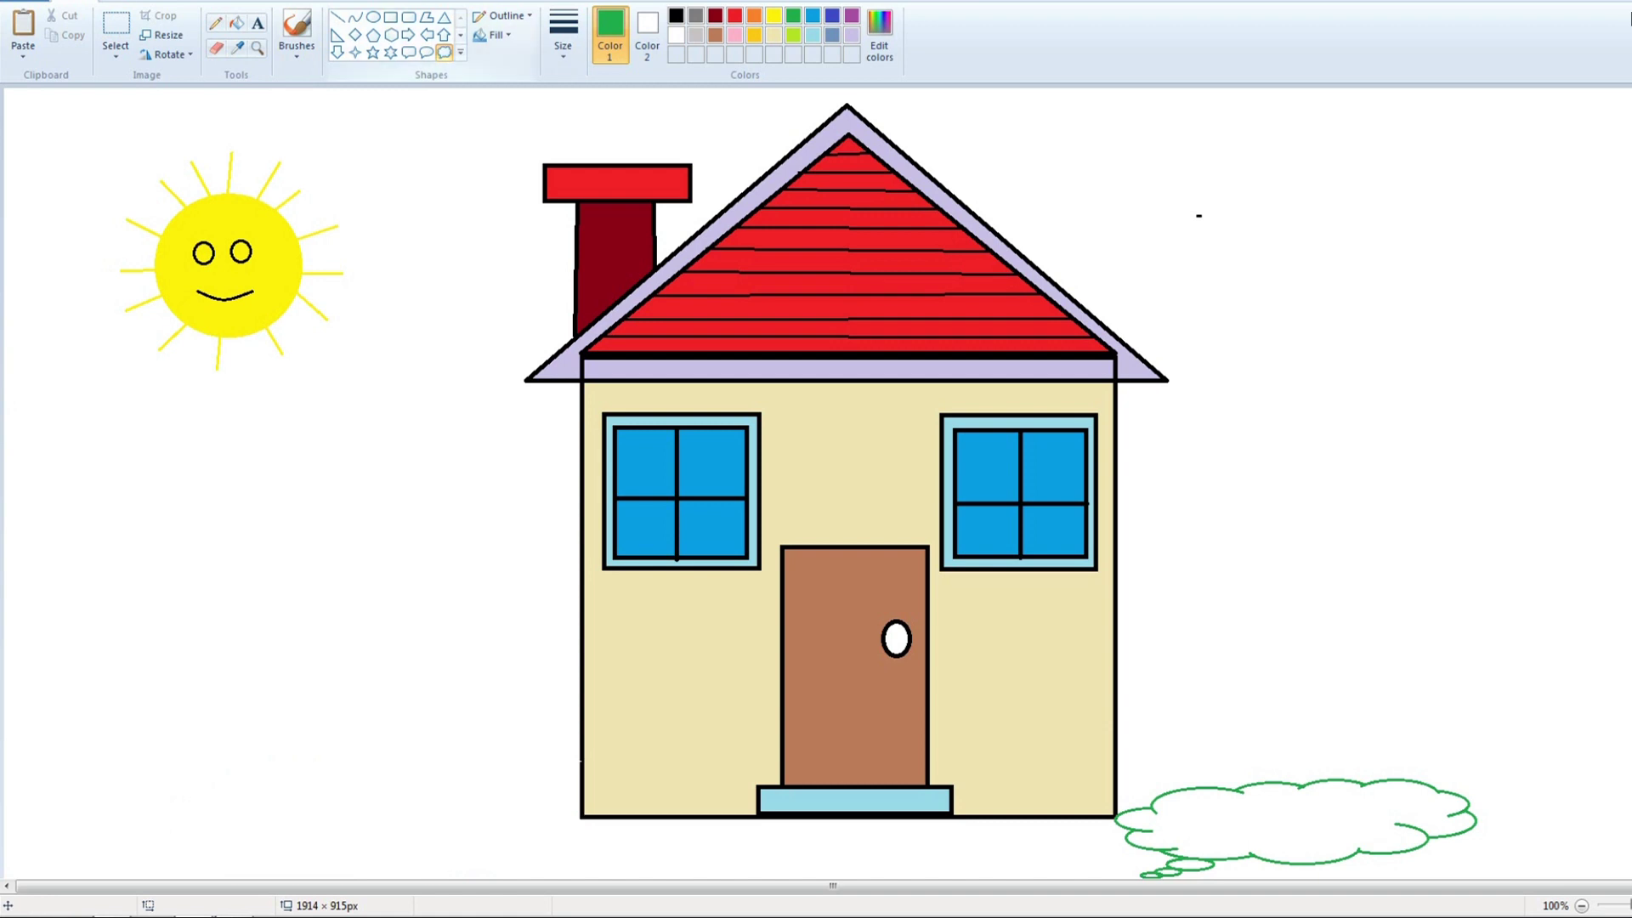
Draw a matching green cloud callout, about 408 × 123 px, against the house's left wall and erase the small tail bubbles of both bushes.
drag(256, 775, 576, 877)
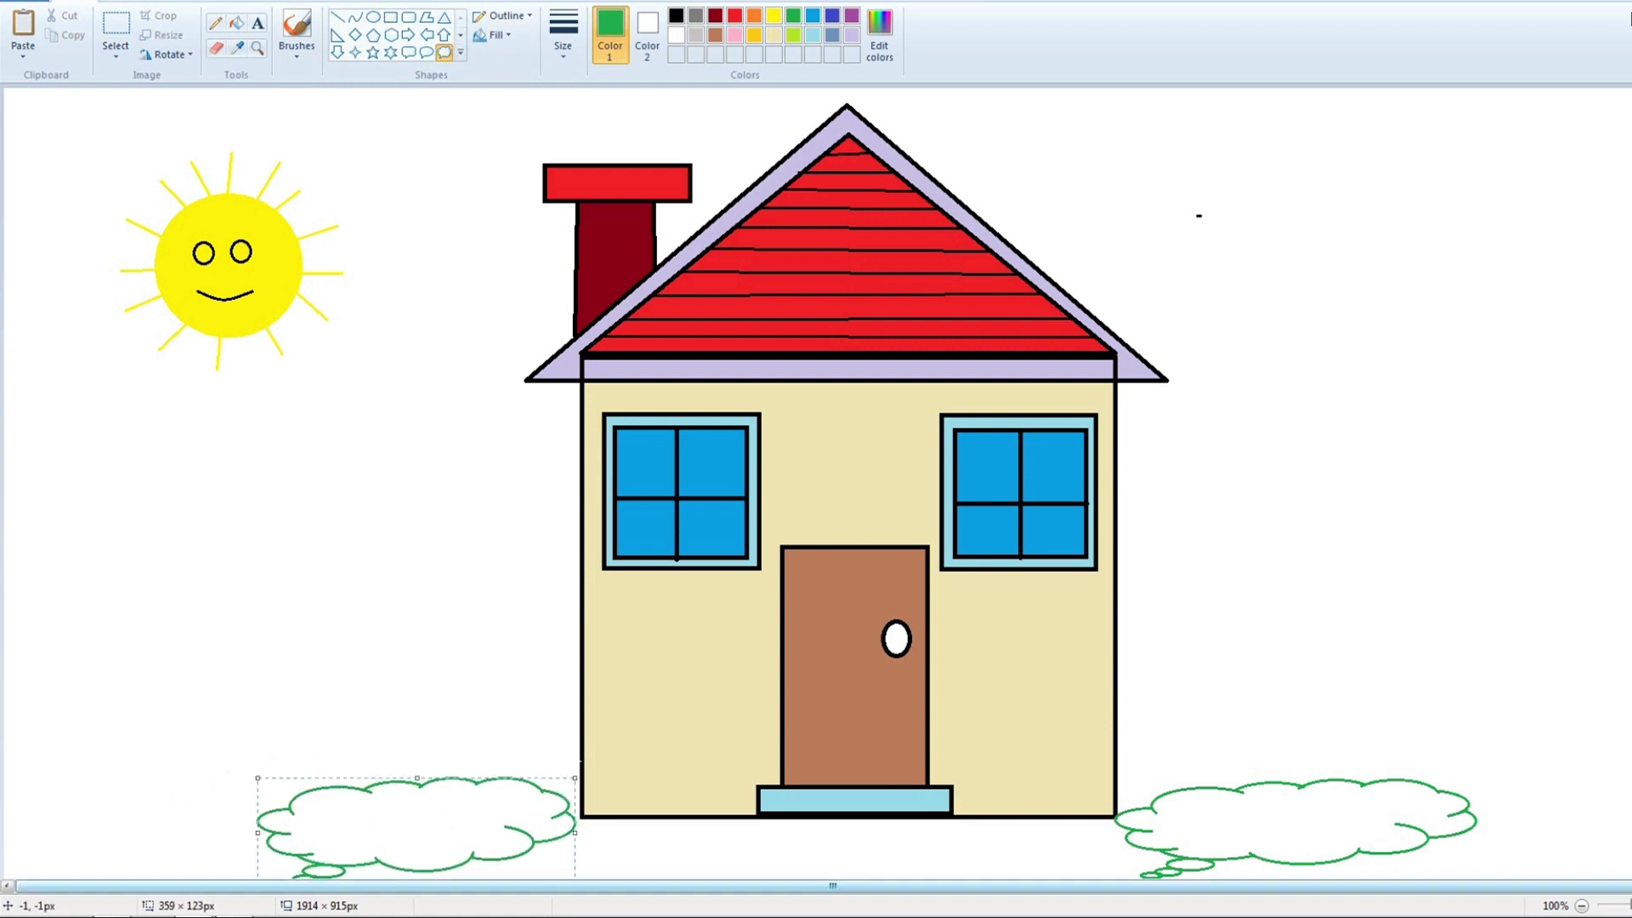
drag(258, 832, 214, 832)
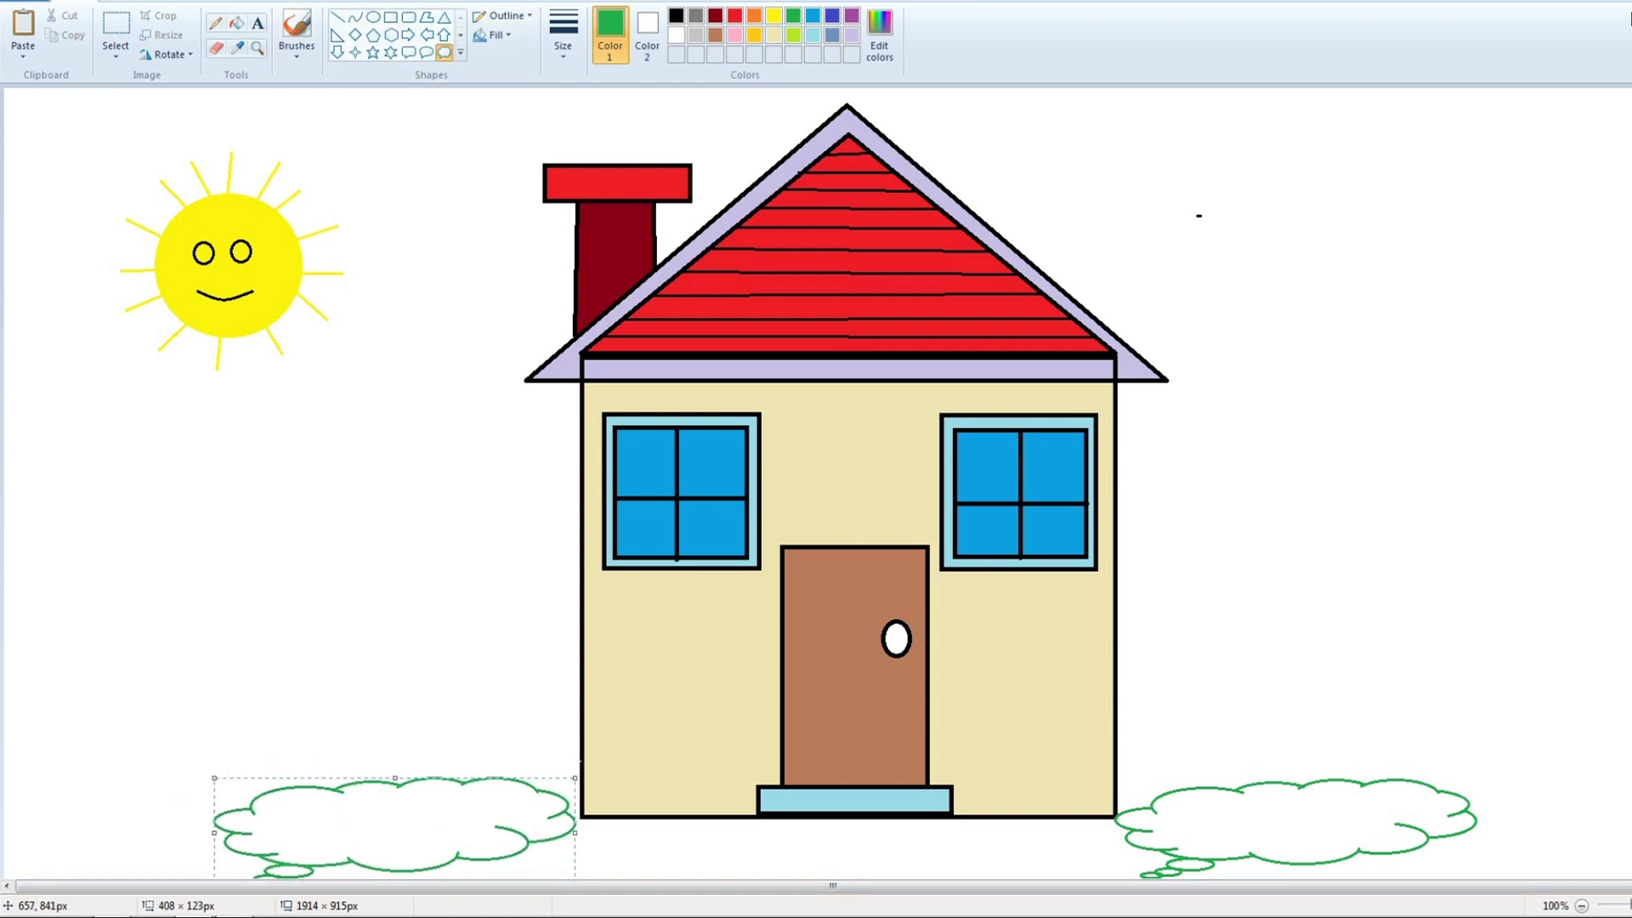
drag(575, 832, 581, 832)
click(459, 646)
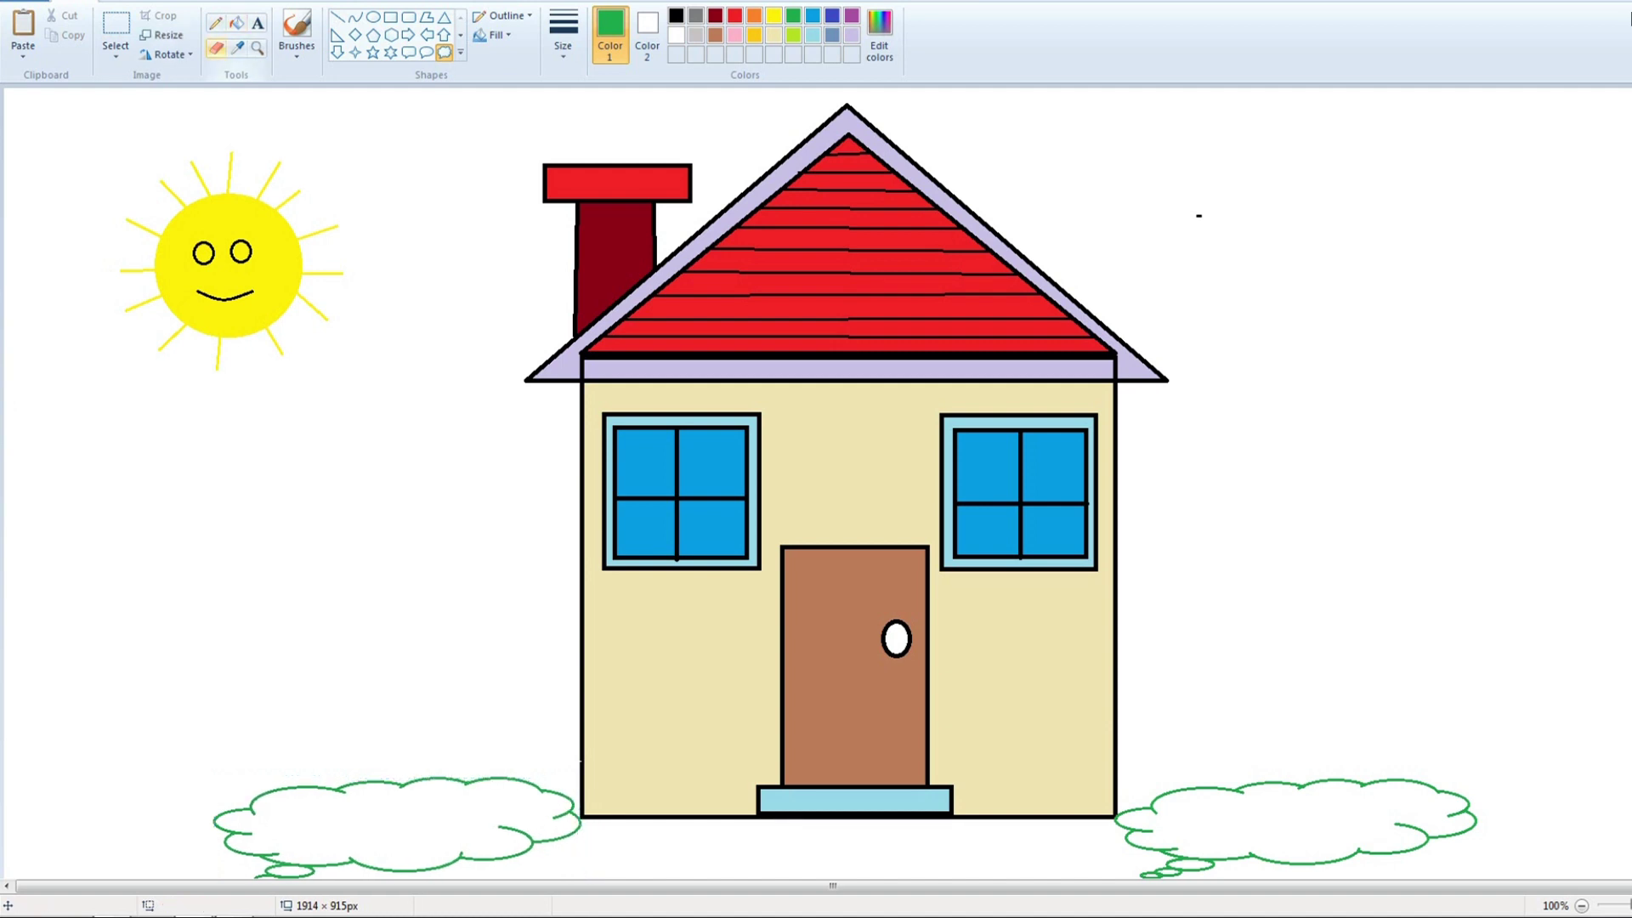
click(216, 47)
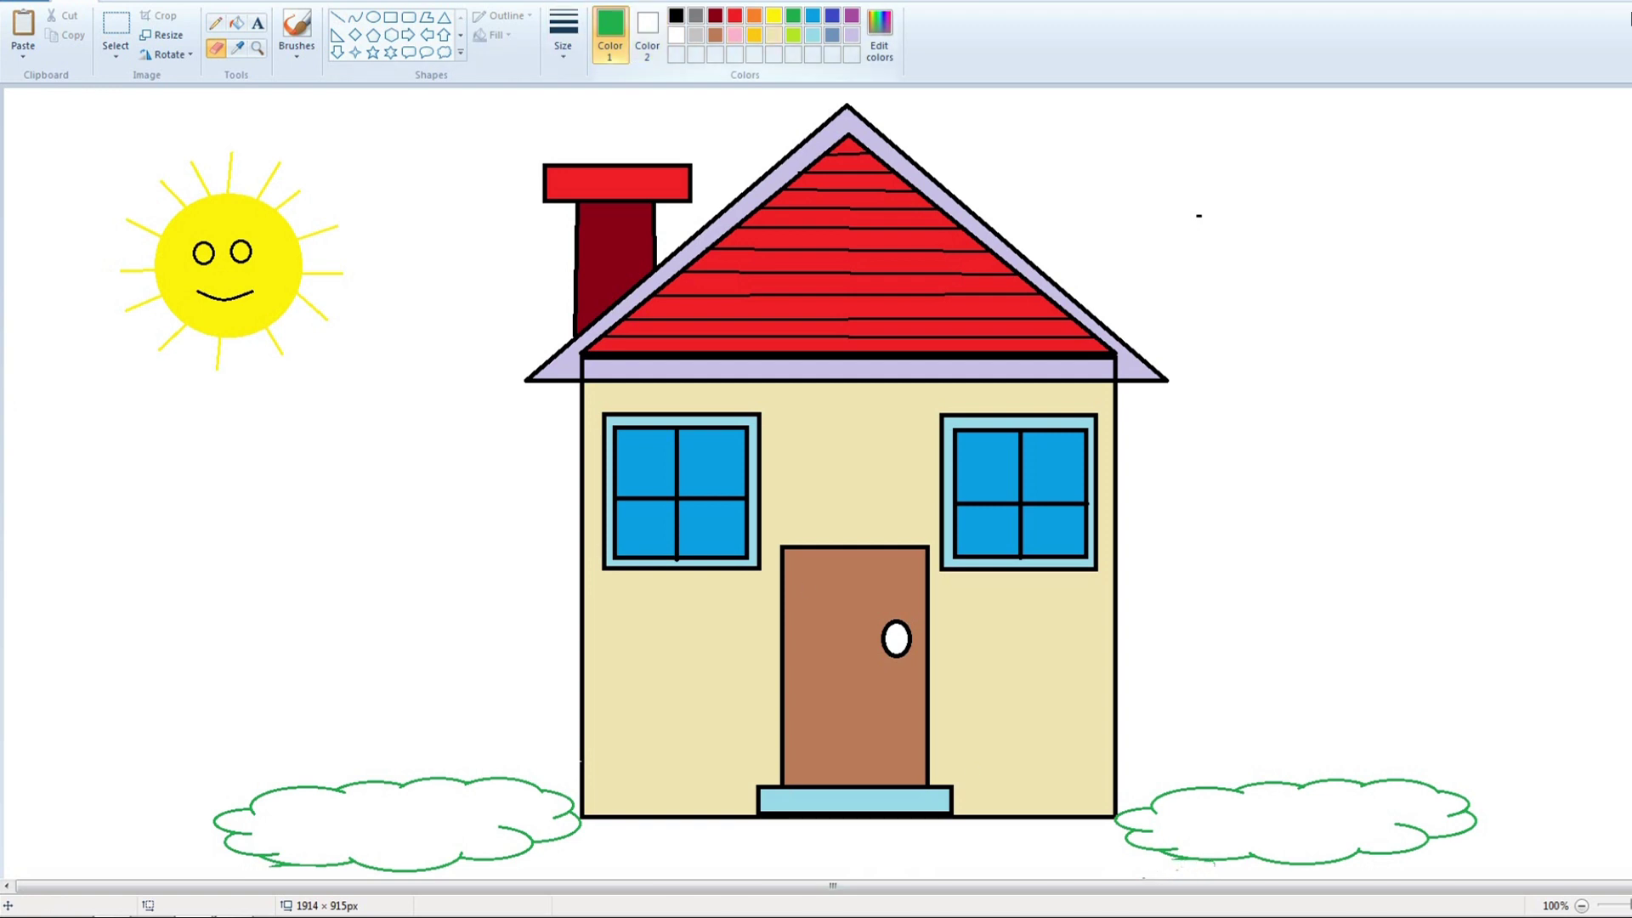
Add a custom dark green (Red 20, Green 105, Blue 46) and fill both bushes with it.
click(880, 34)
click(1030, 433)
click(948, 567)
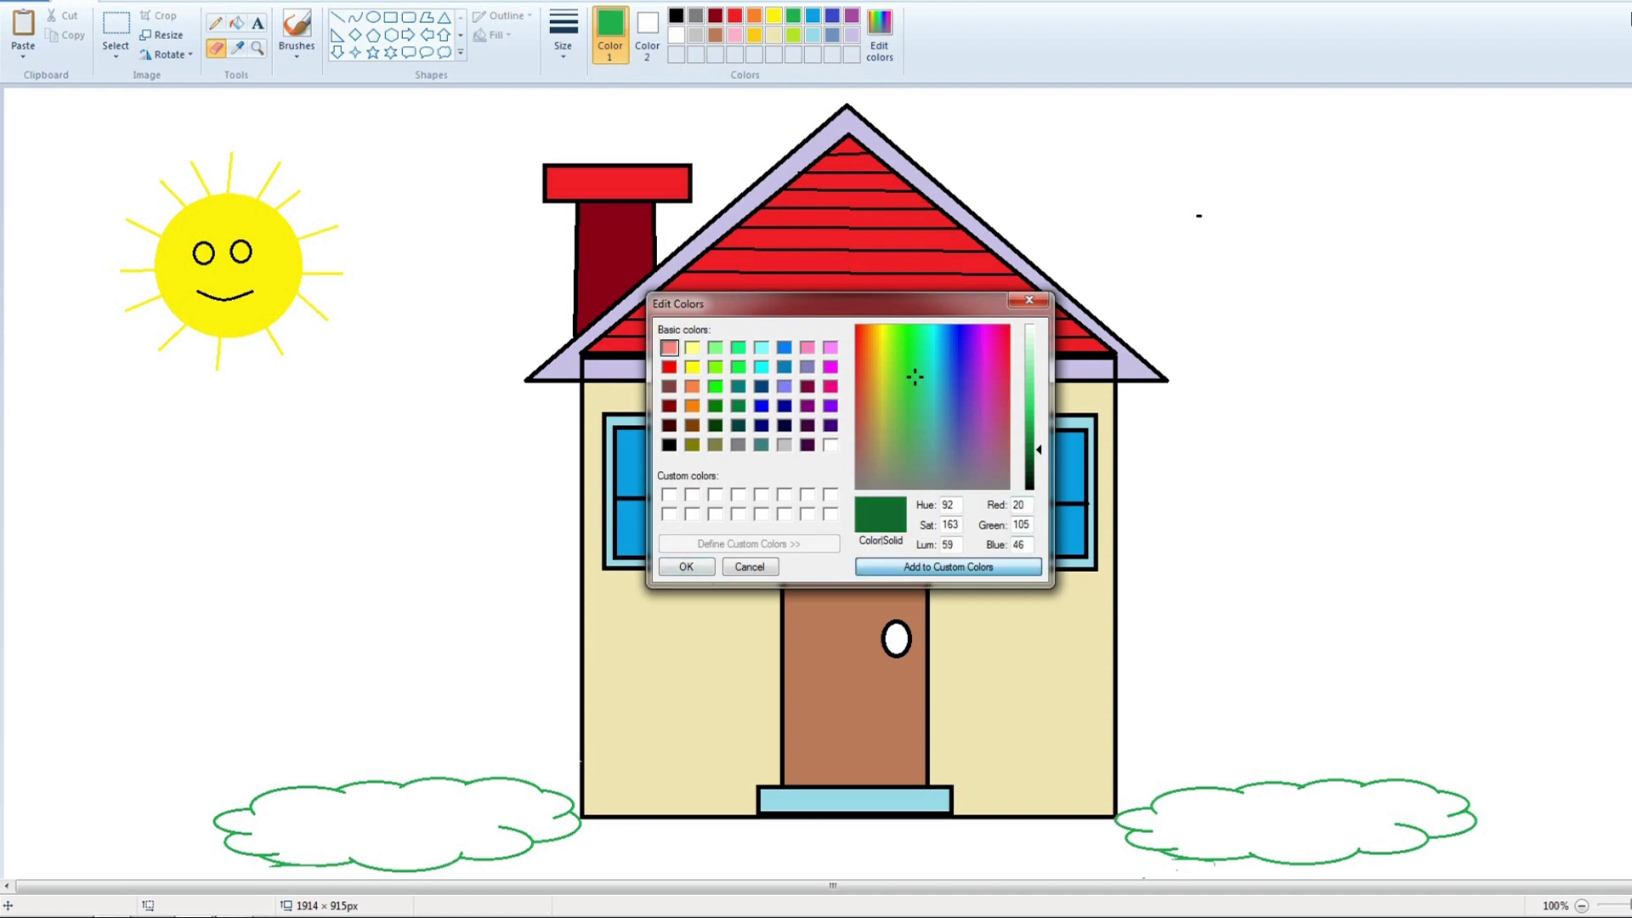
click(687, 566)
click(1172, 804)
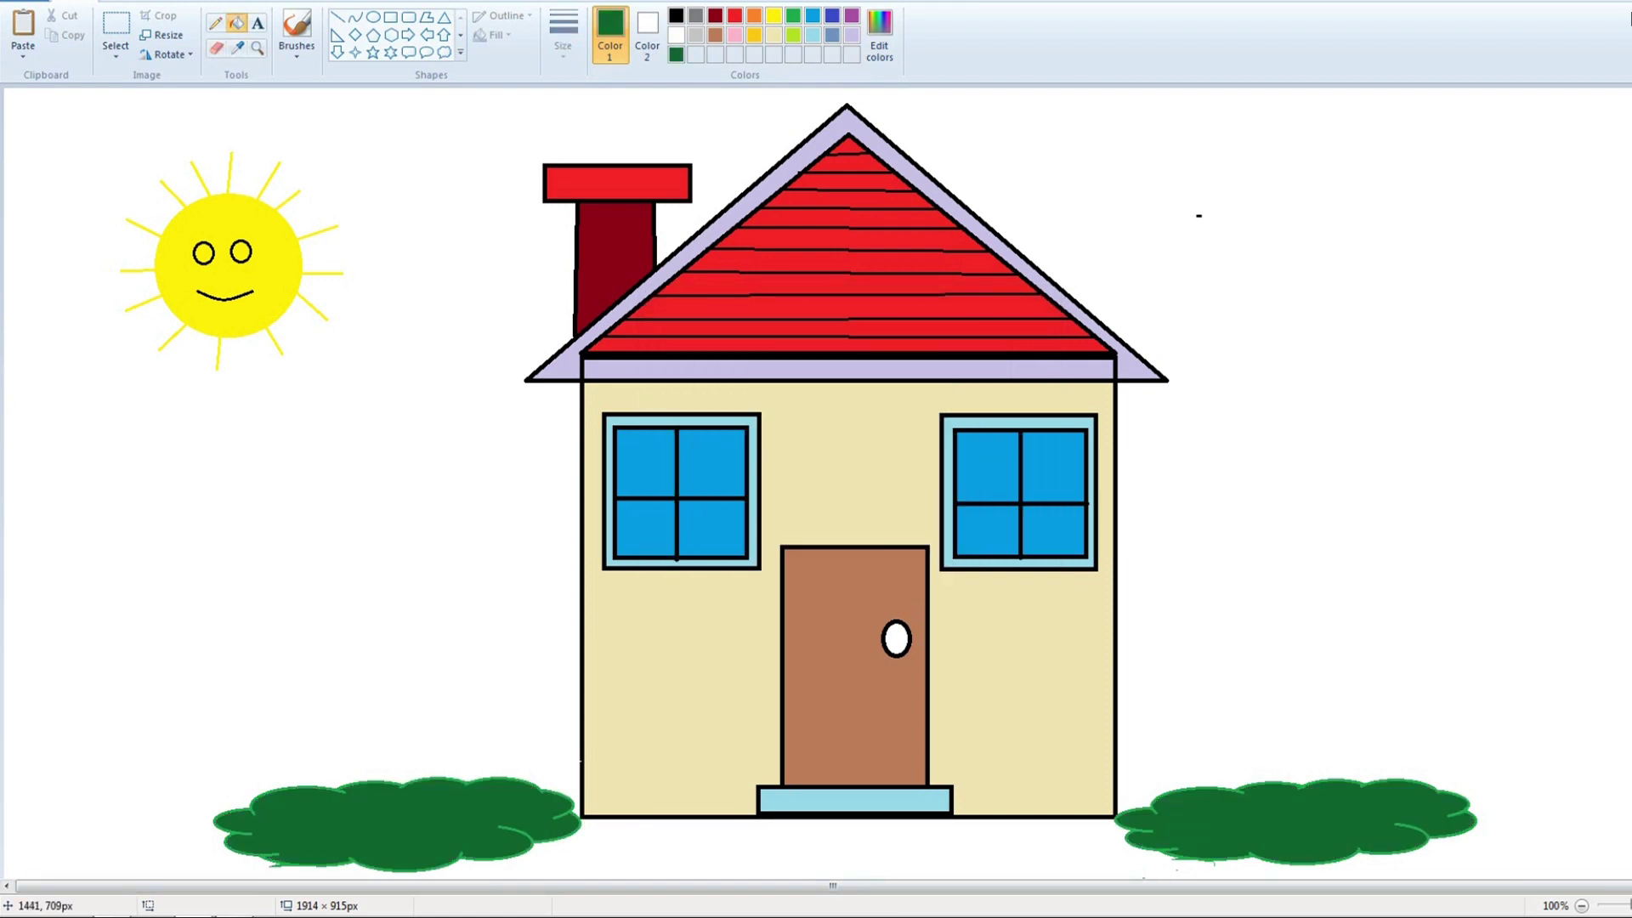